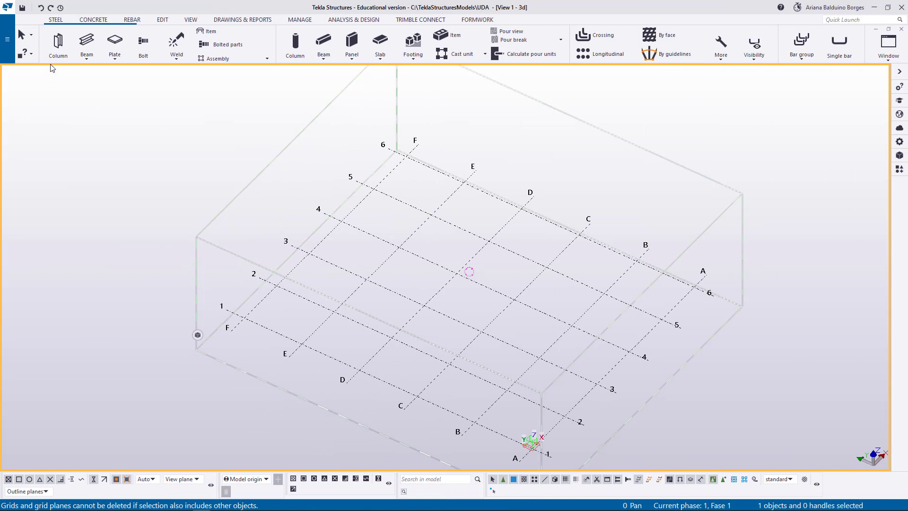
Place a steel column at grid intersection F-1 and a steel beam along grid line 1 from E to D.
left_click(58, 43)
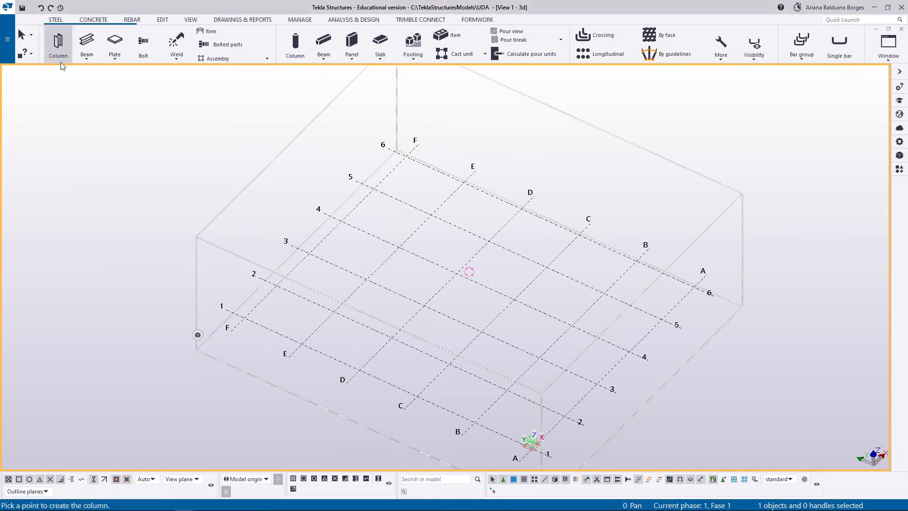
left_click(245, 317)
key("b")
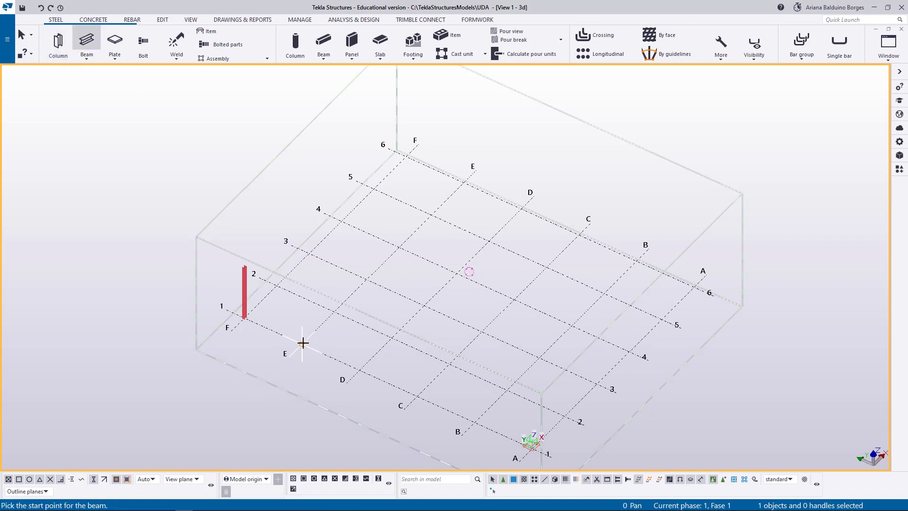
left_click(303, 342)
left_click(358, 371)
right_click(355, 327)
left_click(357, 332)
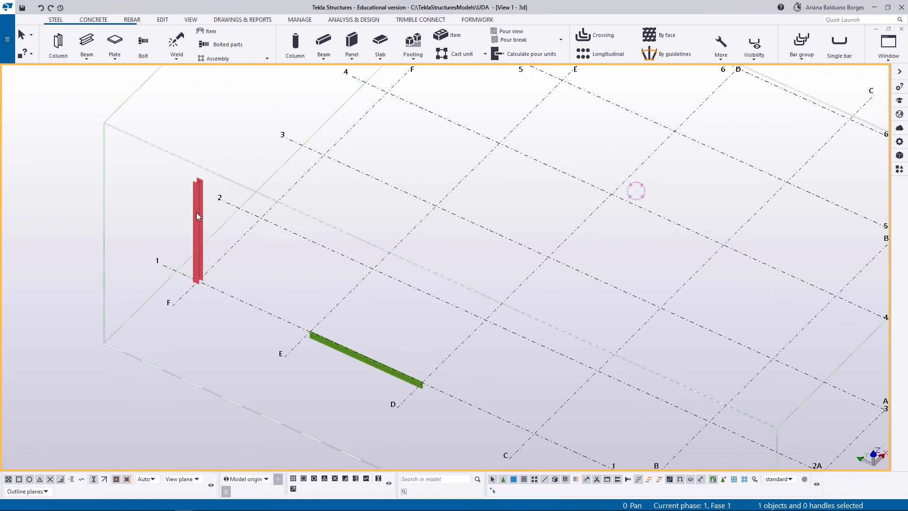
Open the properties of the steel column at F-1 and bring up its user-defined attributes.
double_click(197, 208)
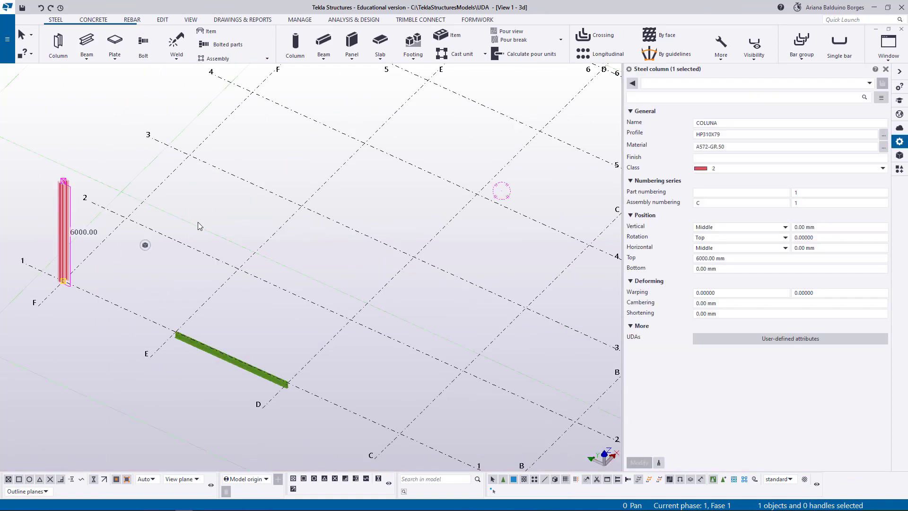
middle_click_drag(152, 293, 190, 302)
left_click(701, 192)
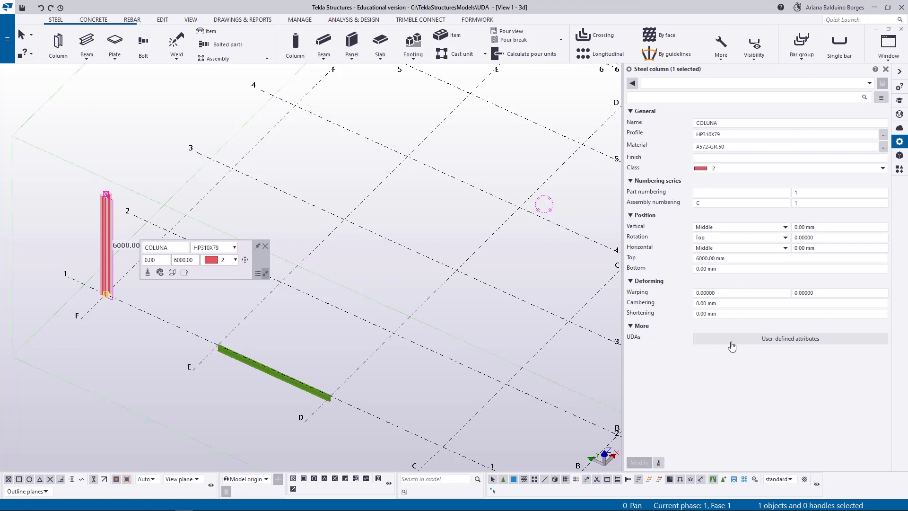
left_click(774, 344)
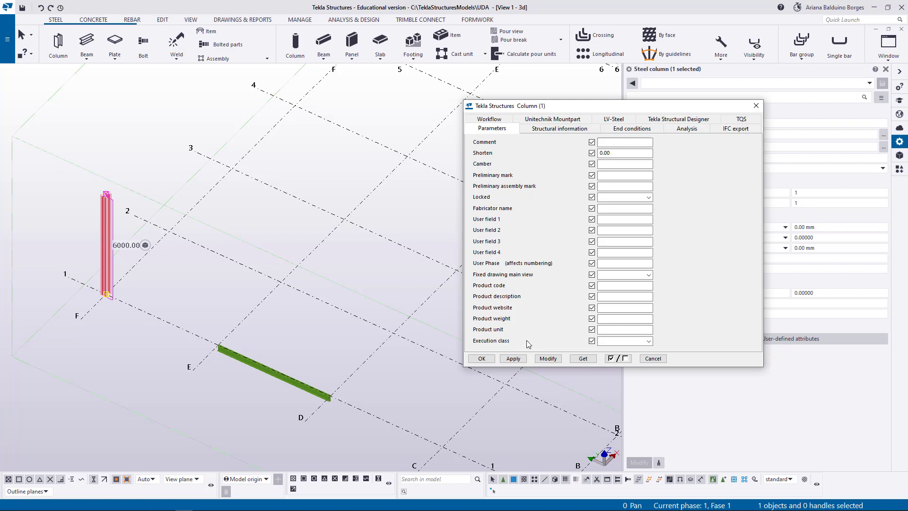
Set the column's User field 1 to PEÇA_FABRICADA, apply it to the column and close the attributes.
left_click(617, 209)
left_click(617, 242)
left_click(618, 252)
left_click(618, 263)
left_click(618, 286)
left_click(611, 219)
type("PECA")
type("_FABR")
type("ICADA")
left_click(547, 358)
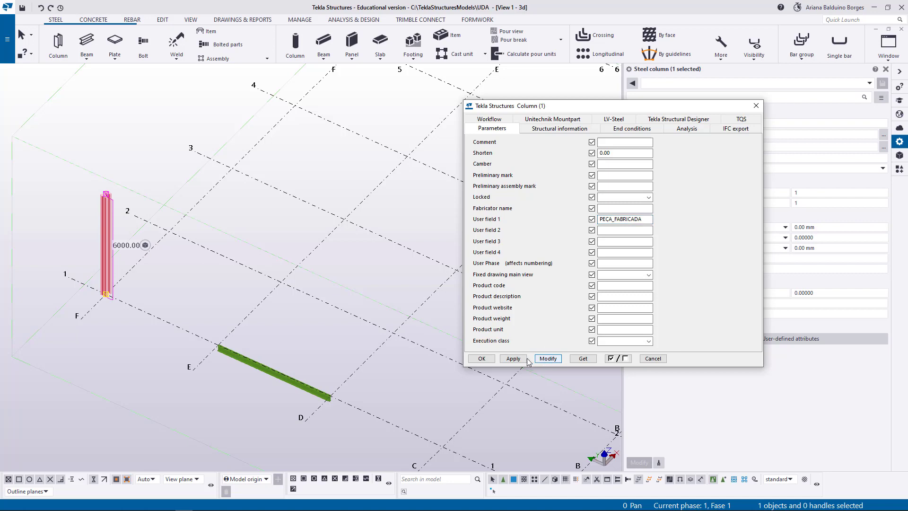
left_click(481, 358)
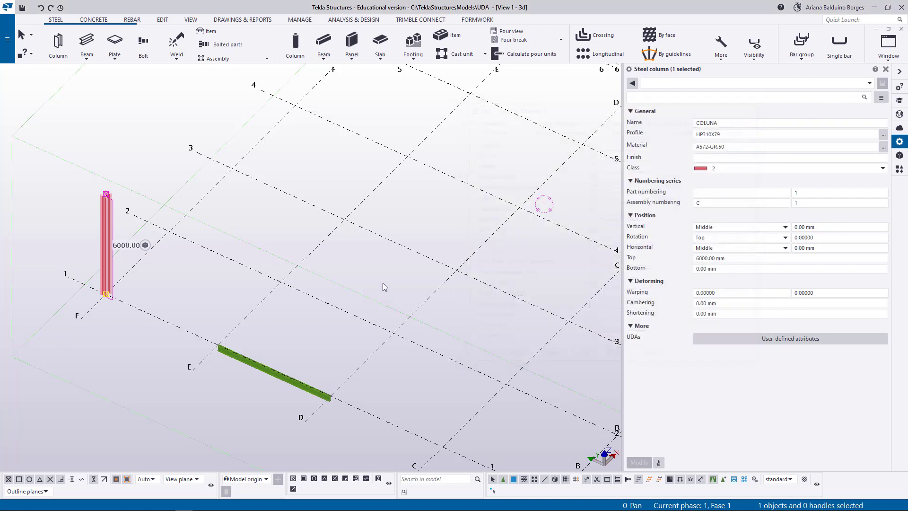
Deselect the column, open the 3D view's object group filter, and enable its first Part row with the property User field 1.
left_click(383, 287)
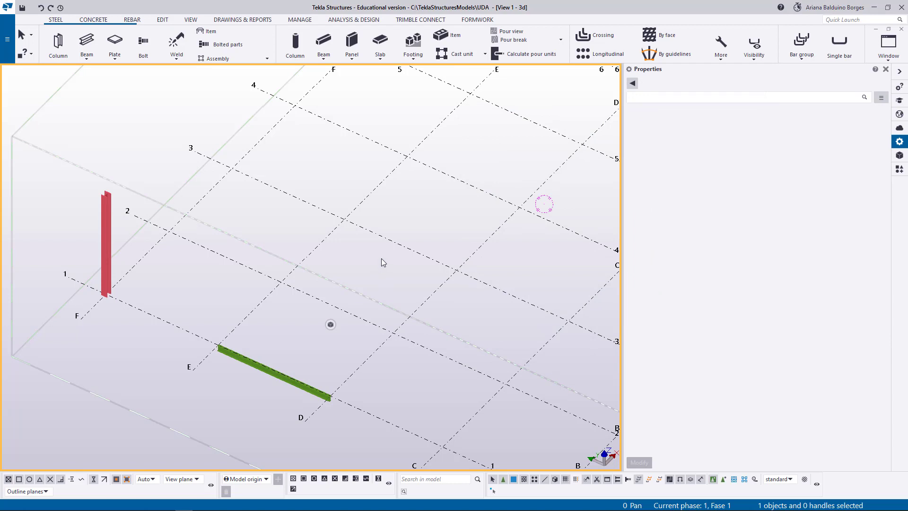
double_click(383, 263)
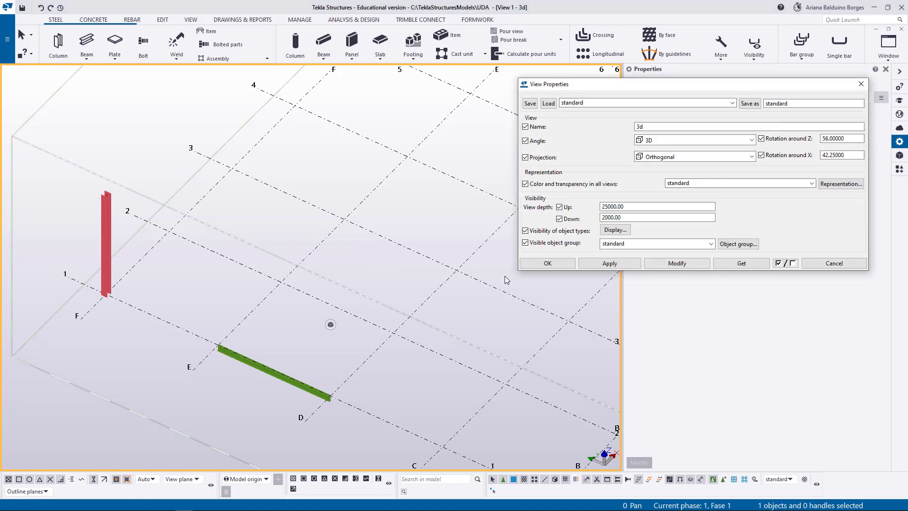
left_click(750, 244)
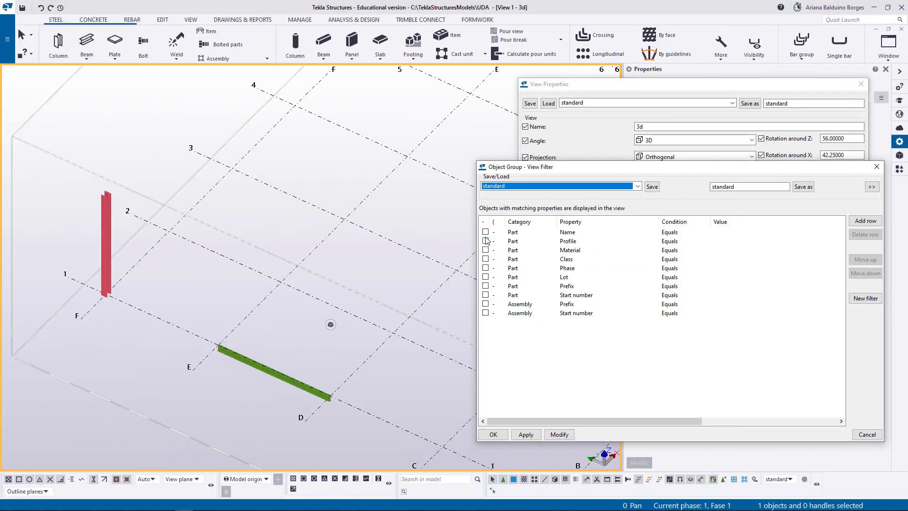
left_click(485, 232)
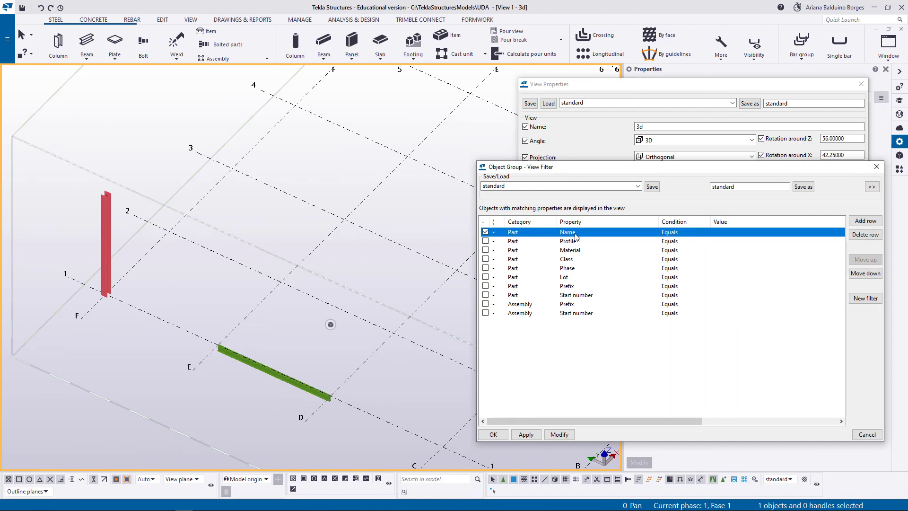
left_click(624, 233)
left_click(653, 233)
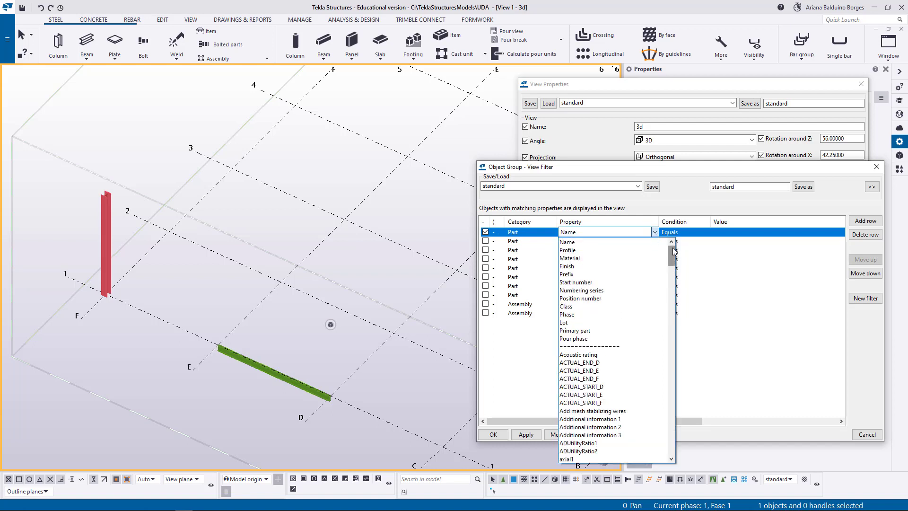
left_click_drag(674, 253, 675, 448)
left_click(573, 306)
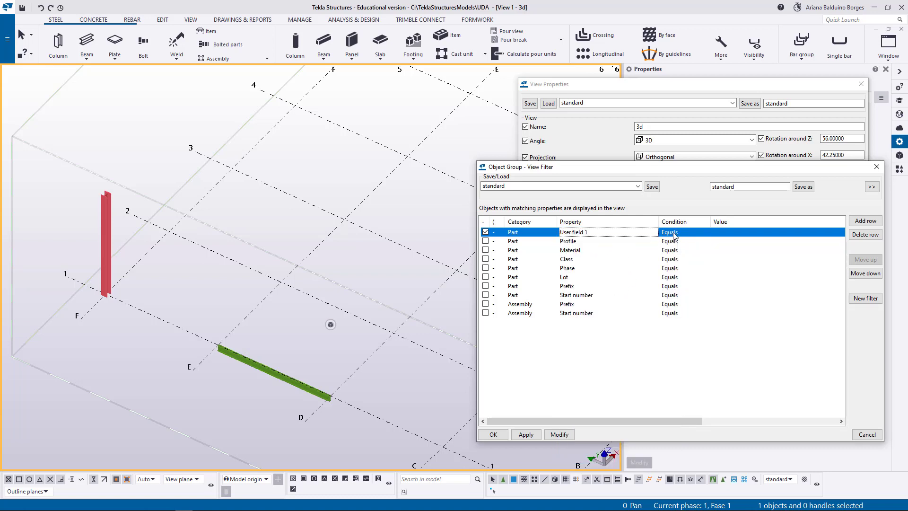
Take the User field 1 filter value PEÇA_FABRICADA from the column in the model and apply the filter to the view.
left_click(763, 234)
left_click(840, 232)
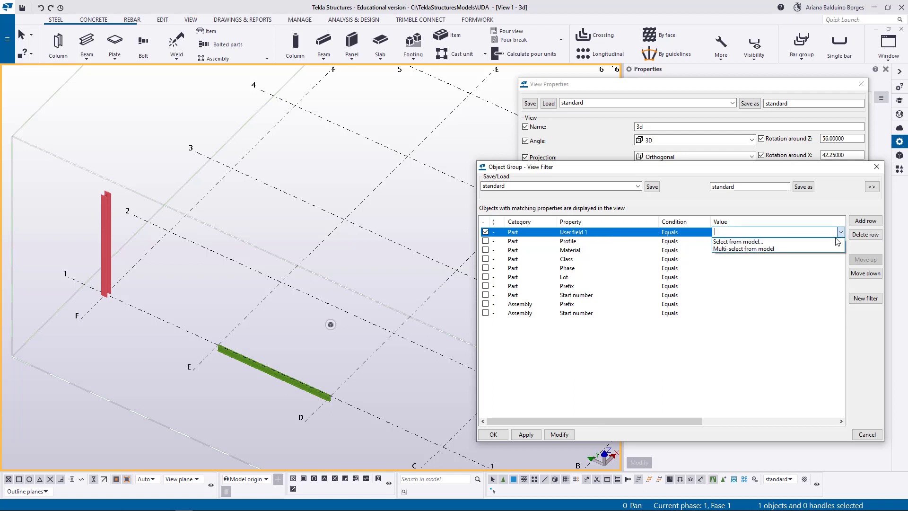
left_click(813, 247)
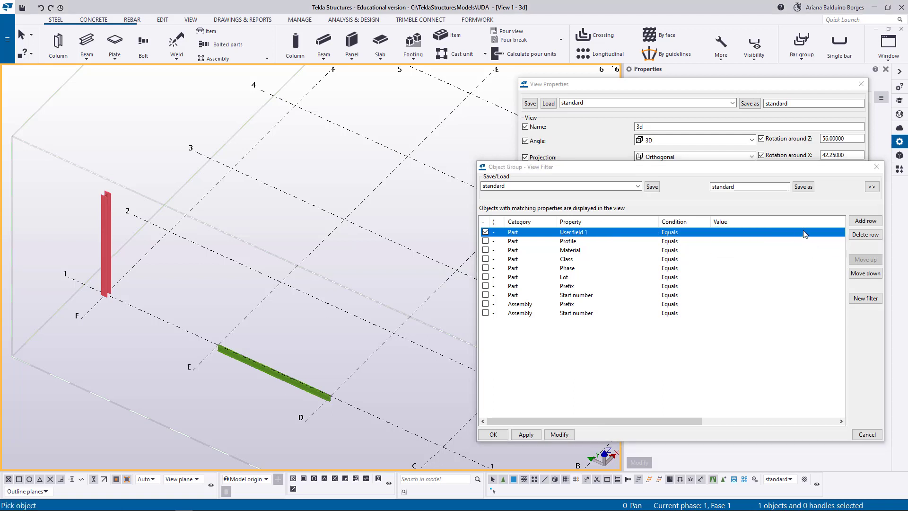
left_click(108, 242)
left_click(559, 434)
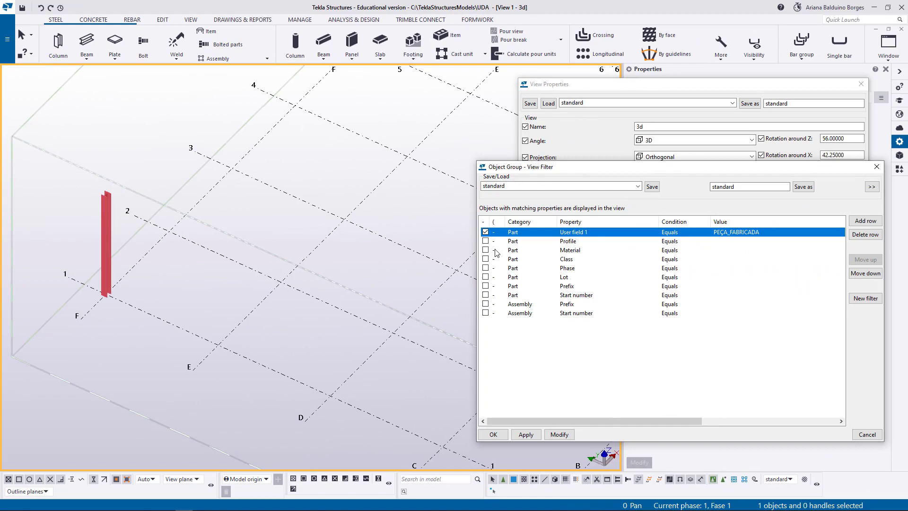
Disable the User field 1 filter row, update the view, and close the filter and view properties.
left_click(485, 232)
left_click(559, 434)
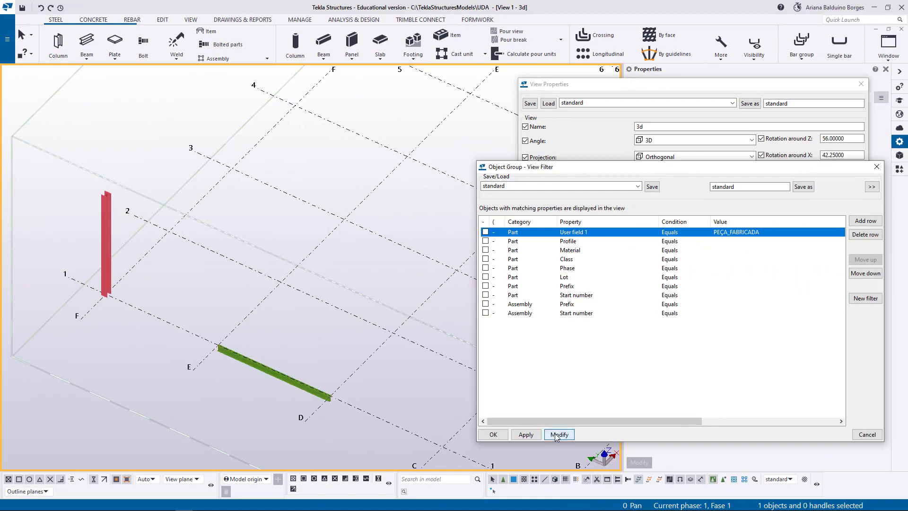
left_click(493, 434)
left_click(818, 264)
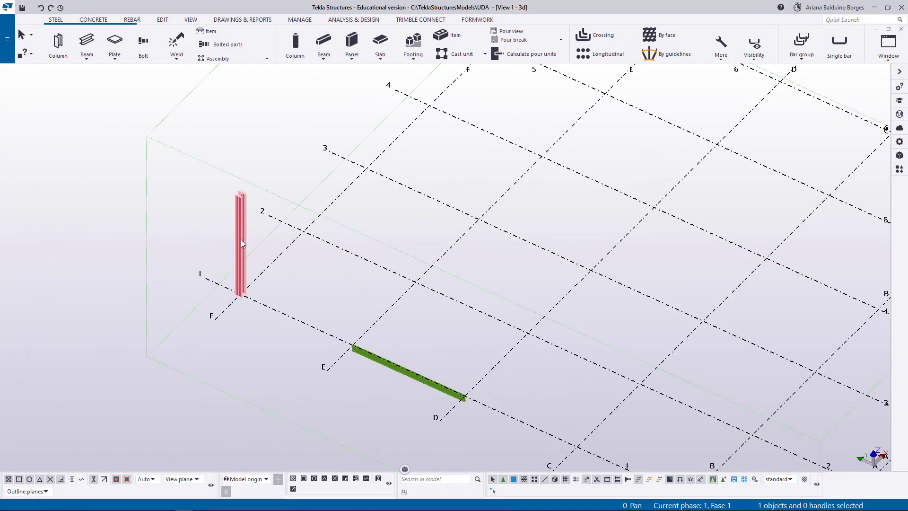
Reopen the user-defined attributes of the steel column at F-1.
double_click(240, 239)
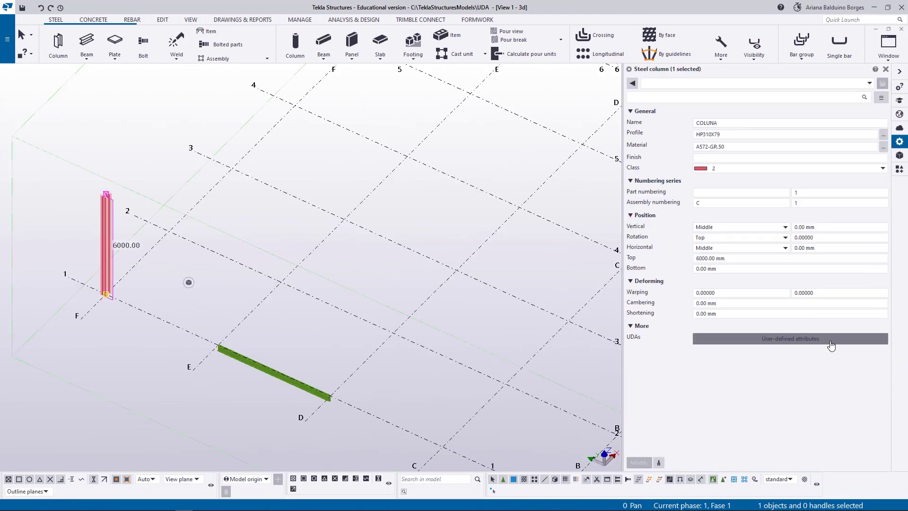
left_click(831, 345)
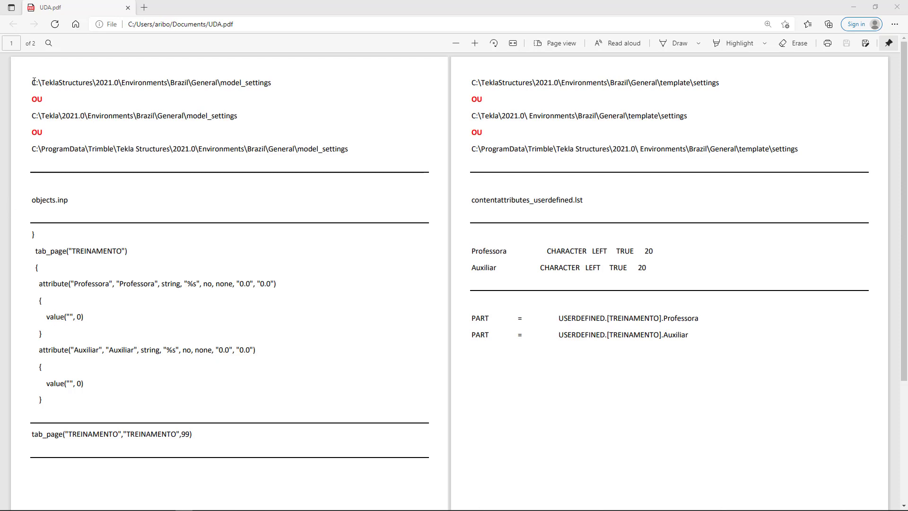
Switch to UDA.pdf in the browser and review the alternative model_settings folder paths and the name of the file to edit.
left_click_drag(33, 82, 277, 84)
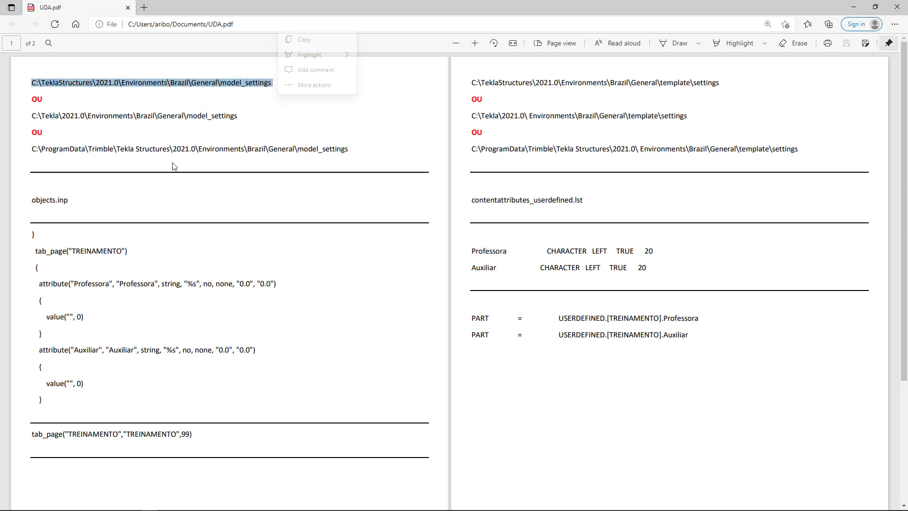
left_click_drag(31, 115, 239, 117)
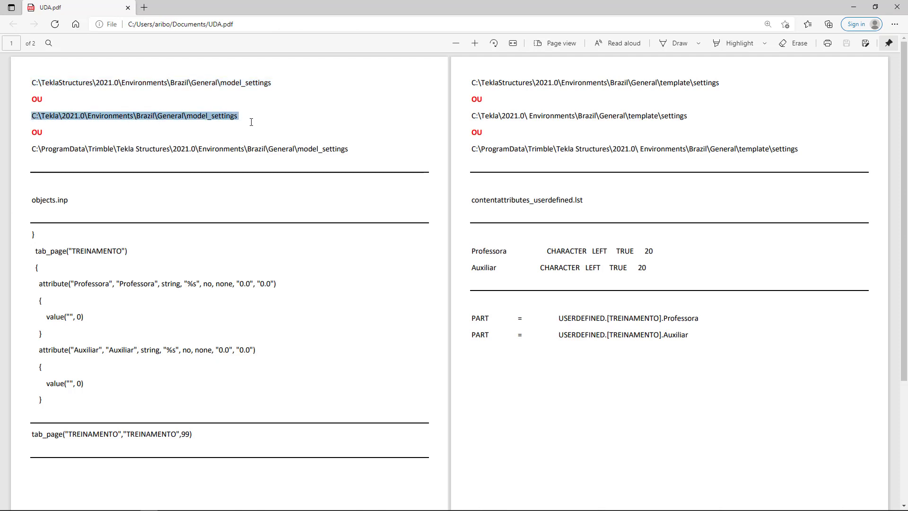
left_click_drag(32, 148, 361, 142)
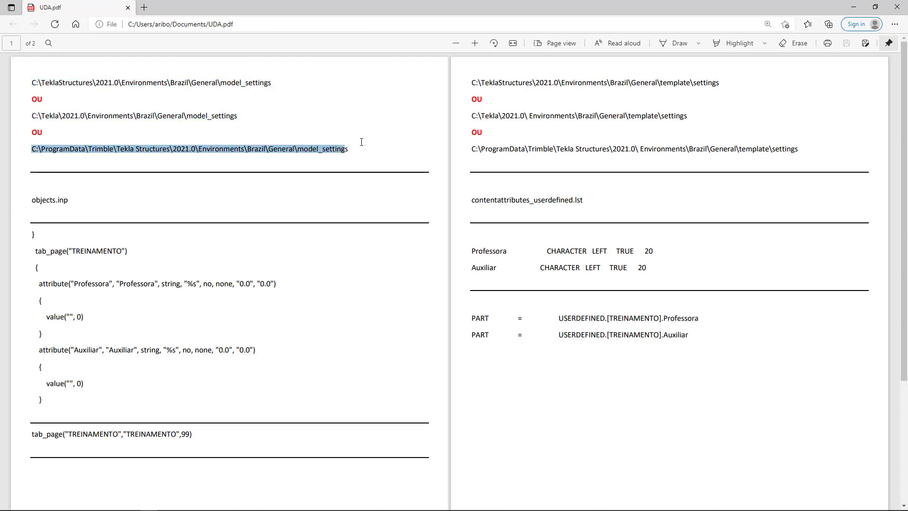
left_click(366, 152)
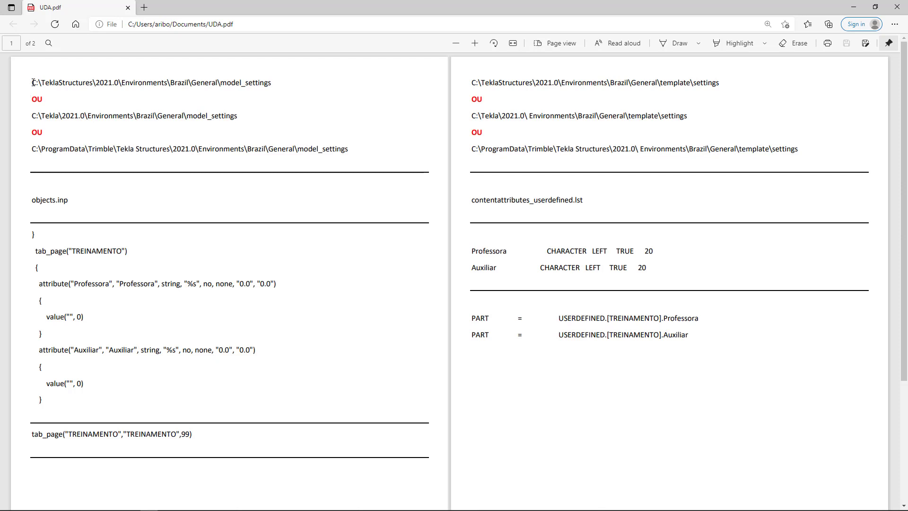
left_click_drag(32, 83, 284, 88)
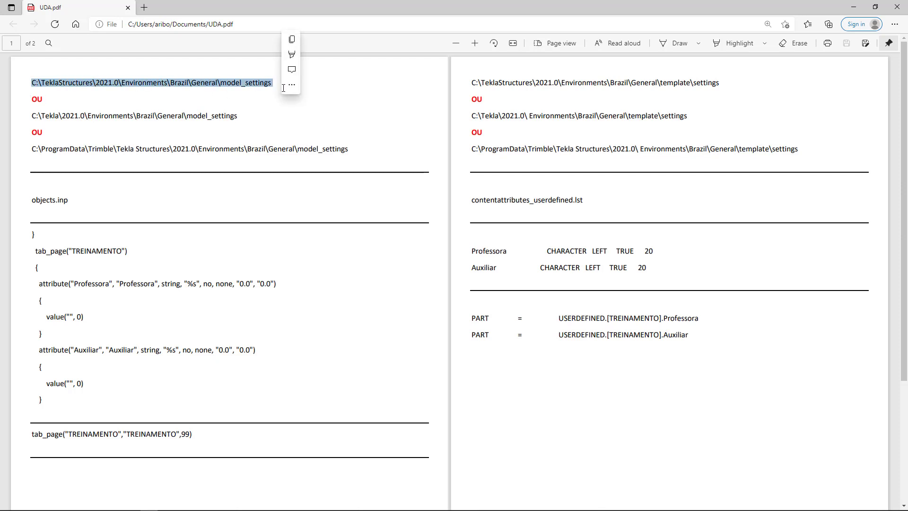
left_click(270, 107)
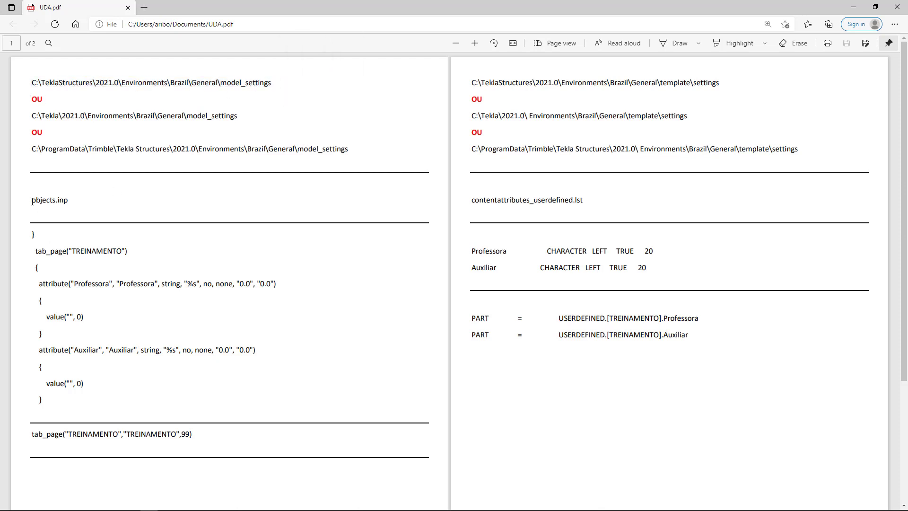
left_click_drag(32, 202, 78, 202)
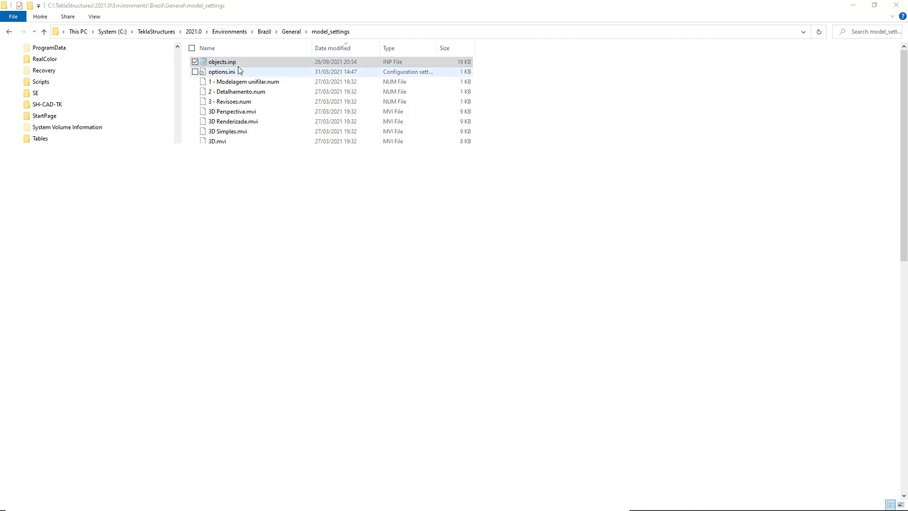
Open objects.inp from the Brazil\General\model_settings folder in Notepad and maximize its window.
right_click(242, 62)
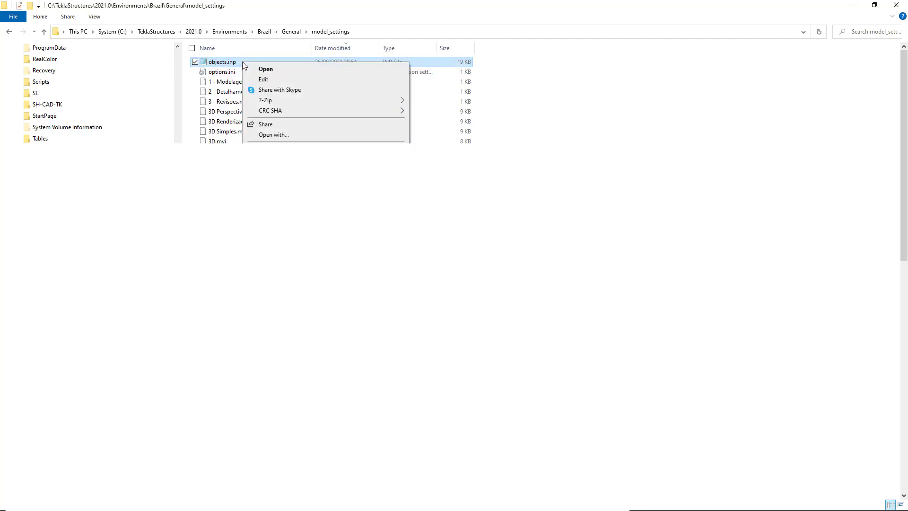
left_click(293, 136)
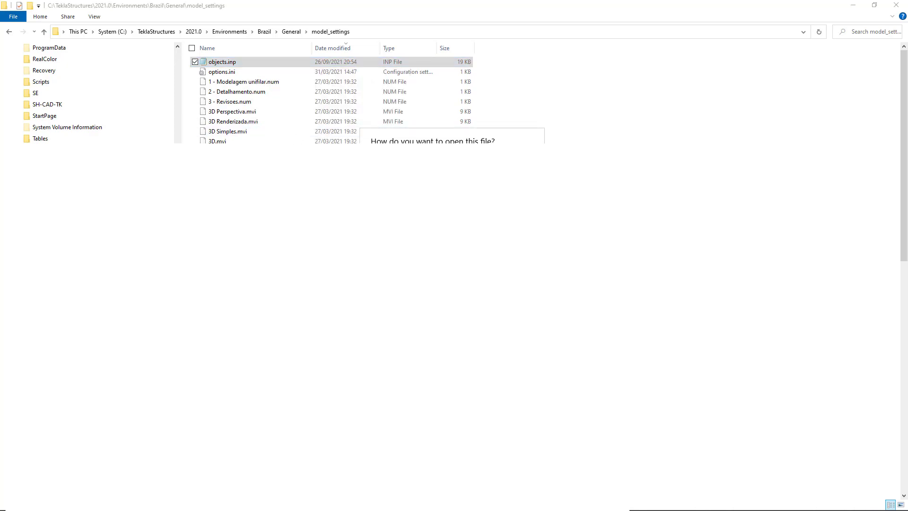
double_click(464, 297)
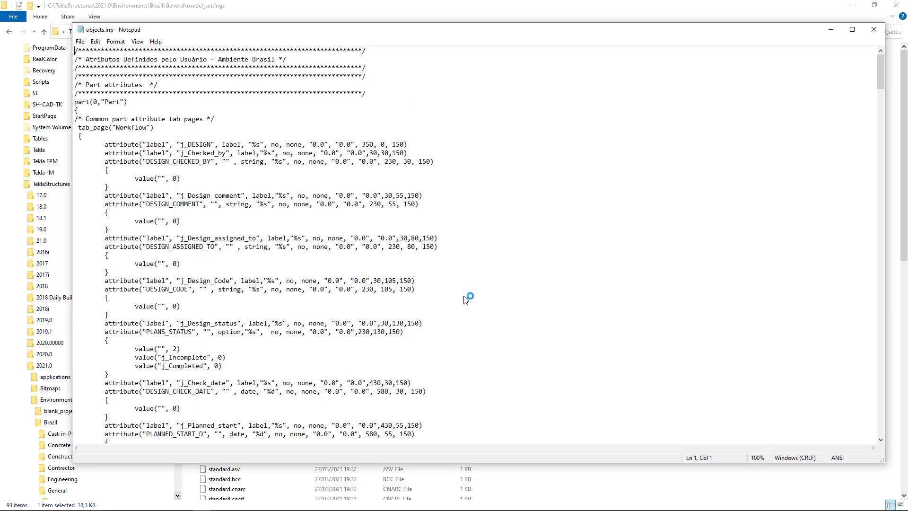
left_click(853, 29)
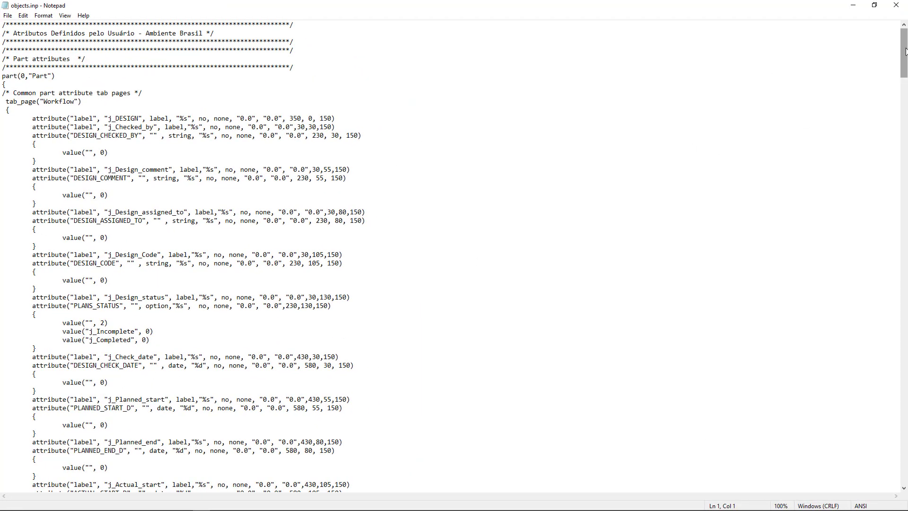
Copy the TREINAMENTO tab block with the Professora and Auxiliar attributes from UDA.pdf and paste it into objects.inp below the Concreto C attribute block.
left_click_drag(903, 54, 905, 240)
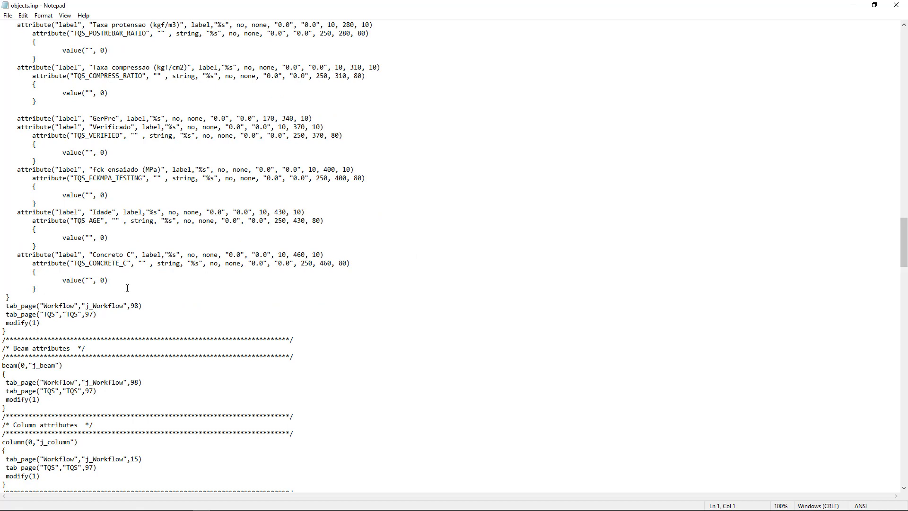
left_click(52, 290)
key("Return")
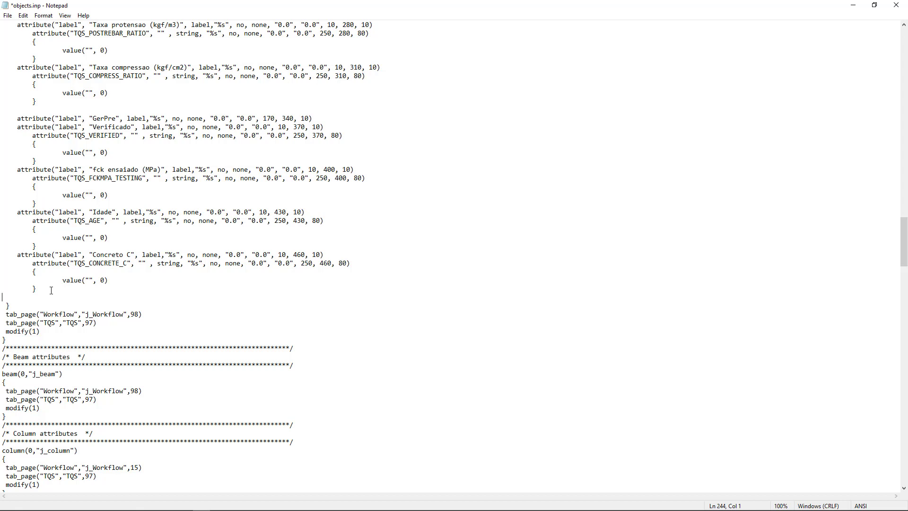
key("alt+Tab")
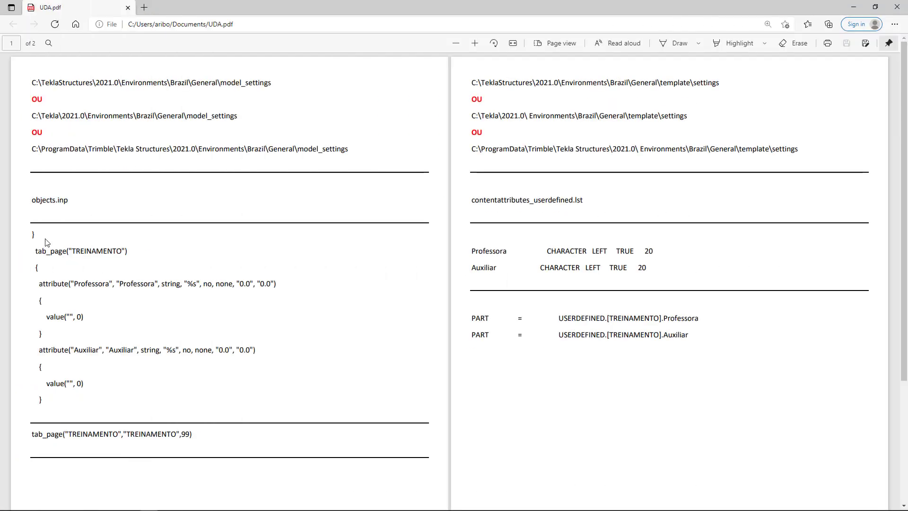
left_click_drag(31, 233, 46, 405)
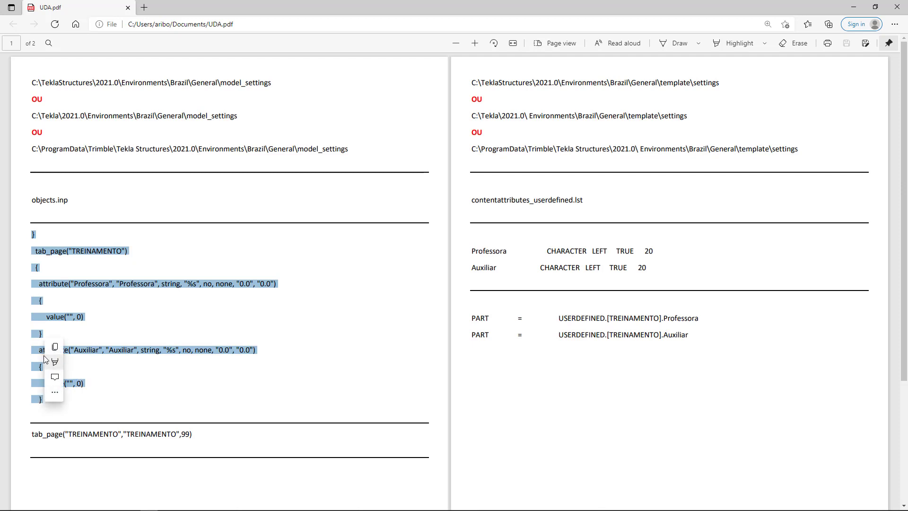
right_click(39, 351)
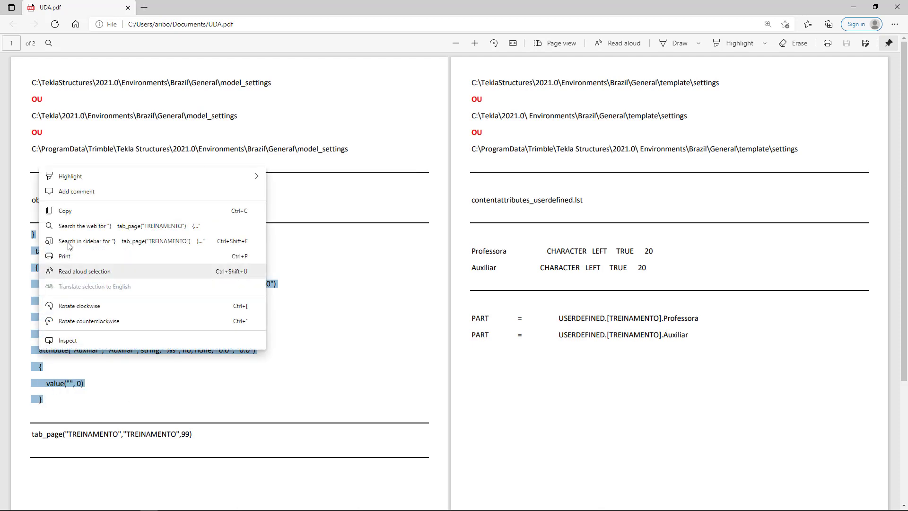
left_click(65, 211)
key("alt+Tab")
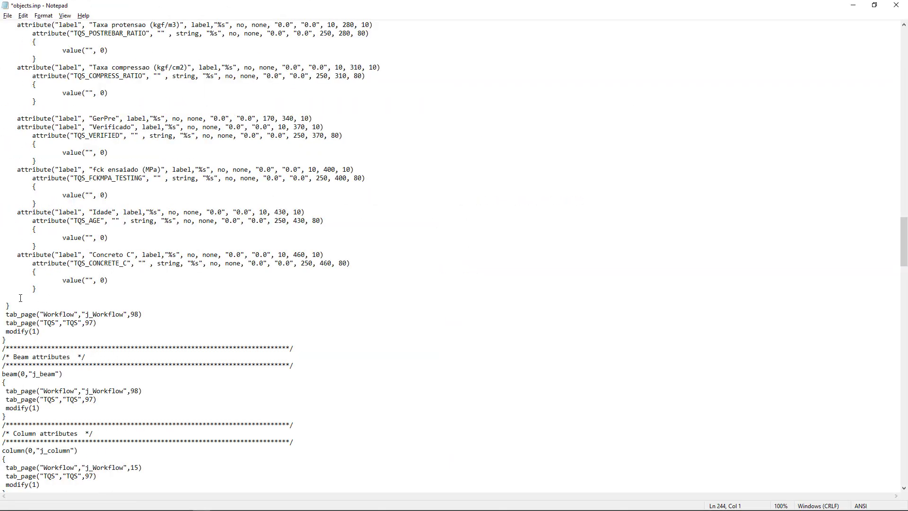
key("ctrl+v")
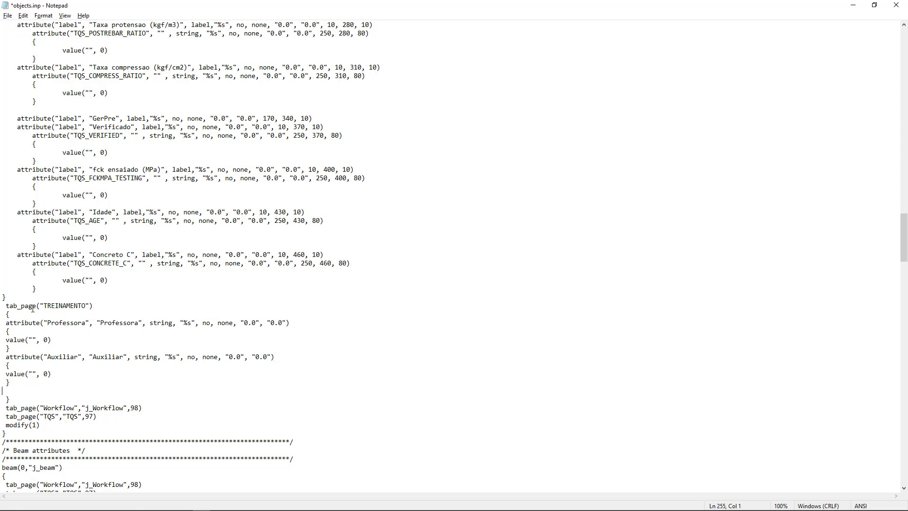
left_click_drag(96, 306, 6, 305)
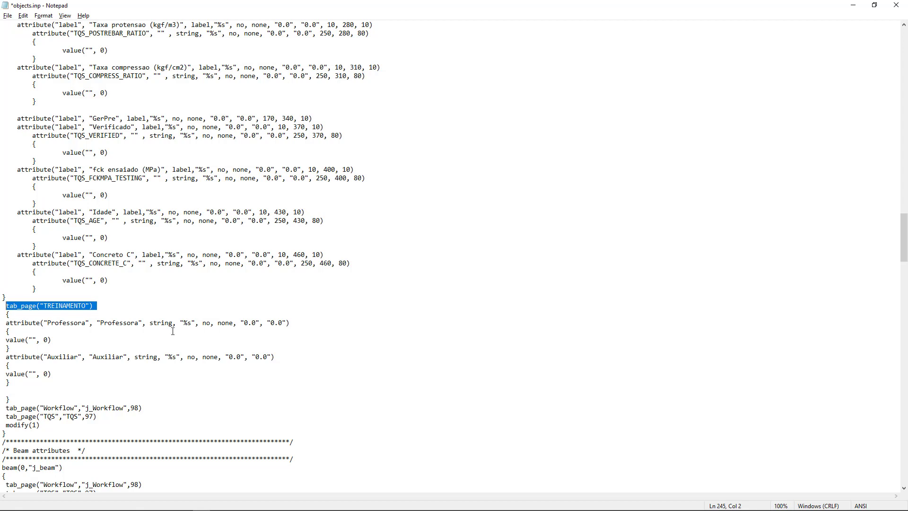
left_click_drag(294, 324, 6, 324)
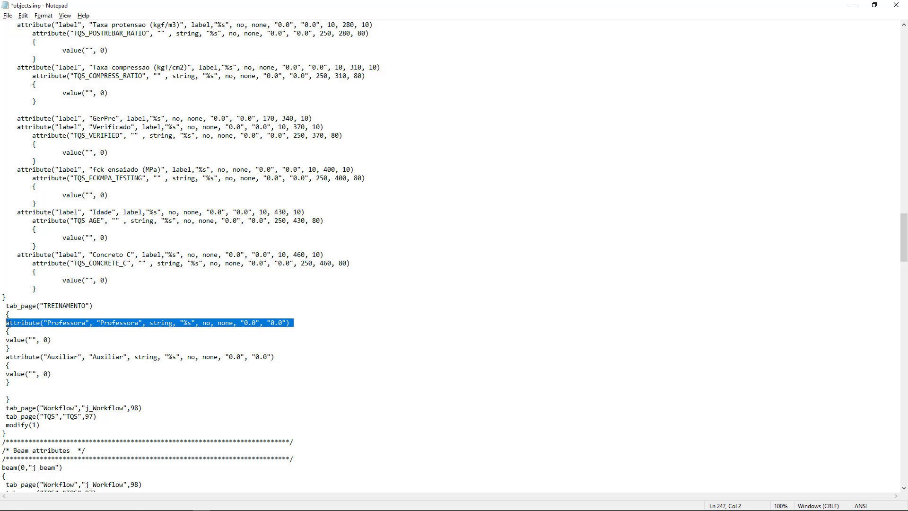
left_click_drag(276, 357, 6, 356)
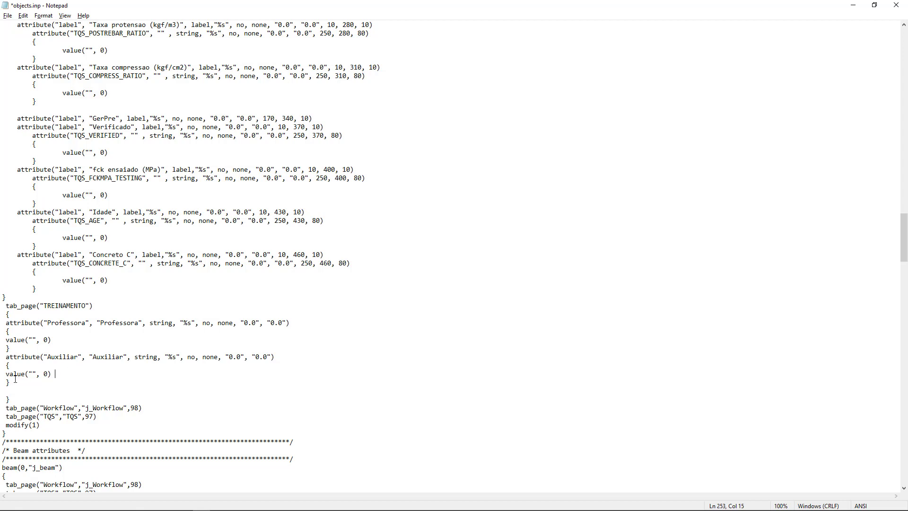
Duplicate the Auxiliar attribute block, including its braces and value line, directly below the original in the TREINAMENTO tab.
left_click_drag(15, 378, 2, 362)
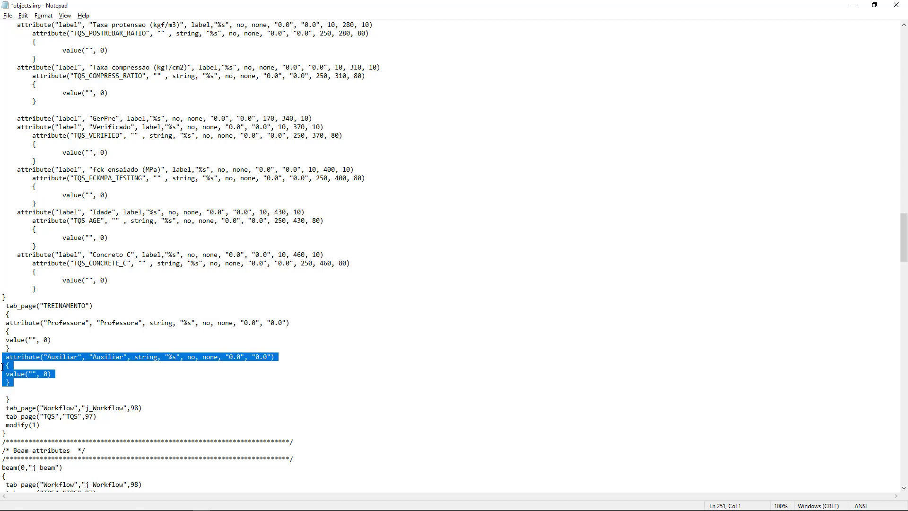
left_click(14, 383)
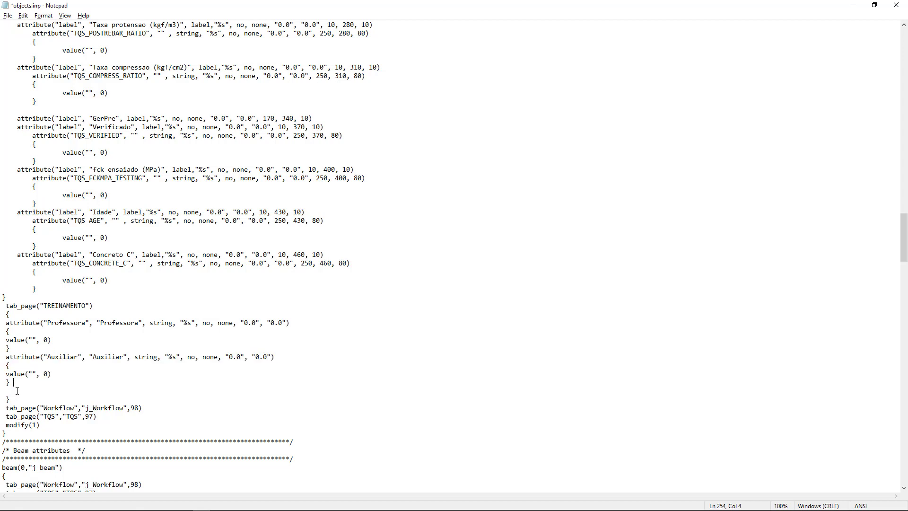
key("Return")
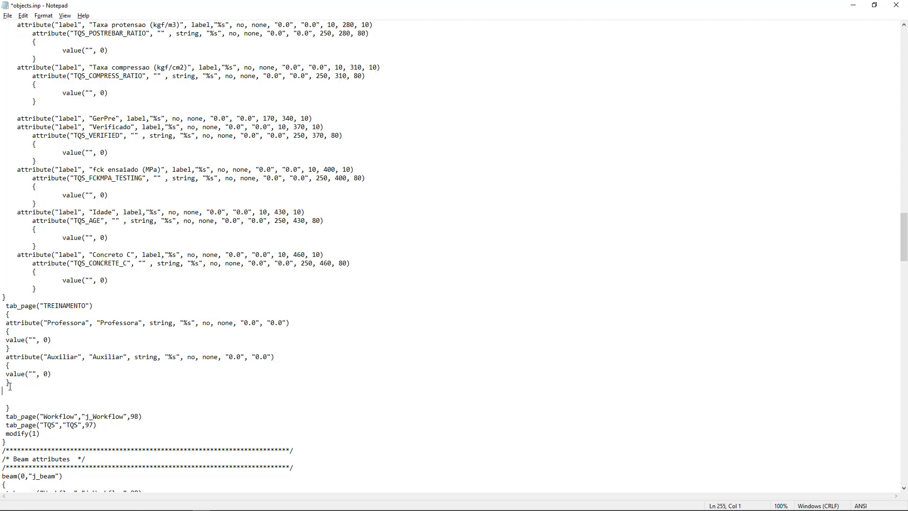
key("ctrl+v")
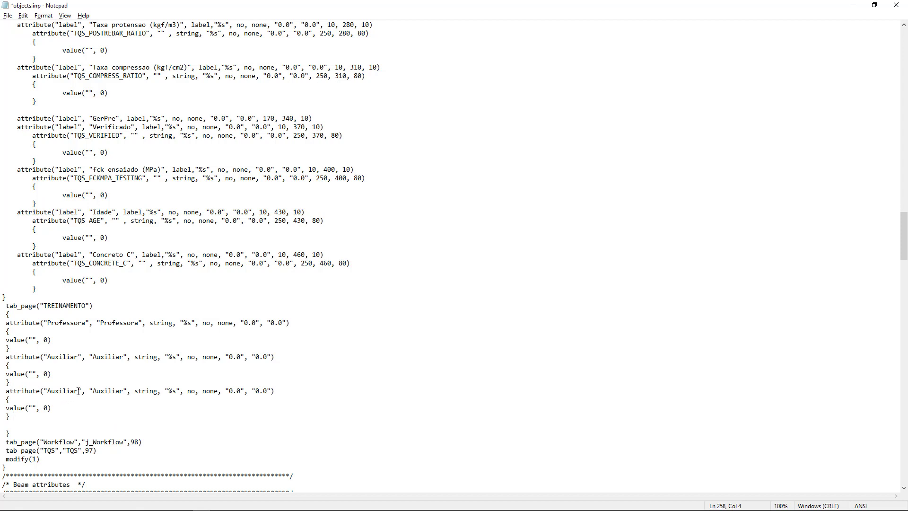
Change both the attribute name and the label in the duplicated Auxiliar block to Desenhista.
left_click_drag(78, 390, 46, 389)
key("BackSpace")
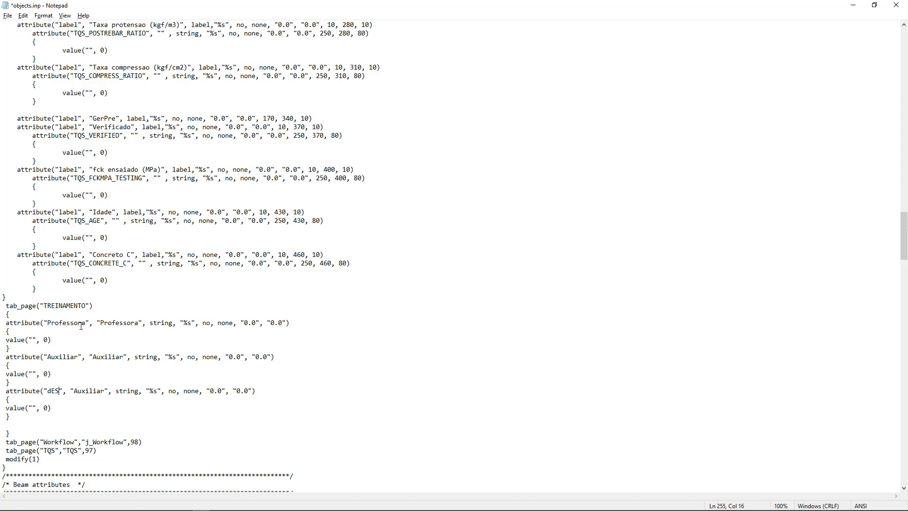
type("Desenhi")
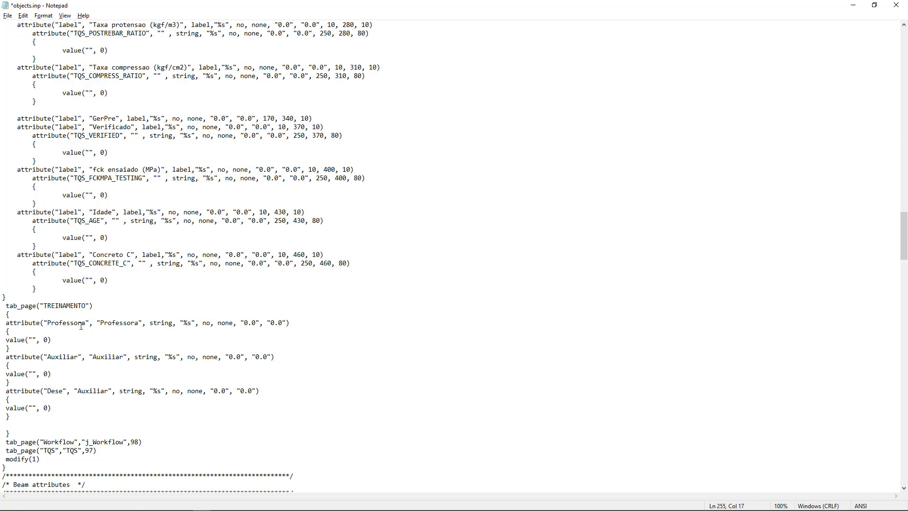
type("sta")
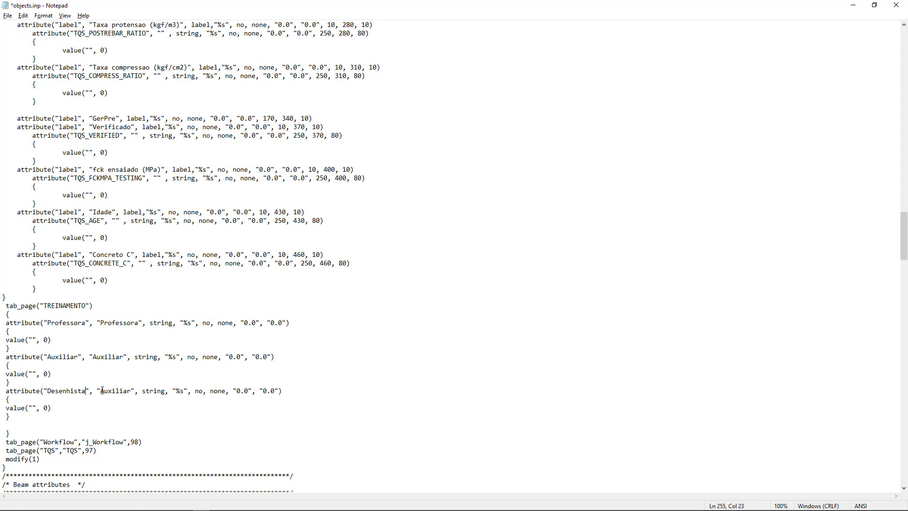
left_click_drag(101, 390, 131, 394)
type("Desenhis")
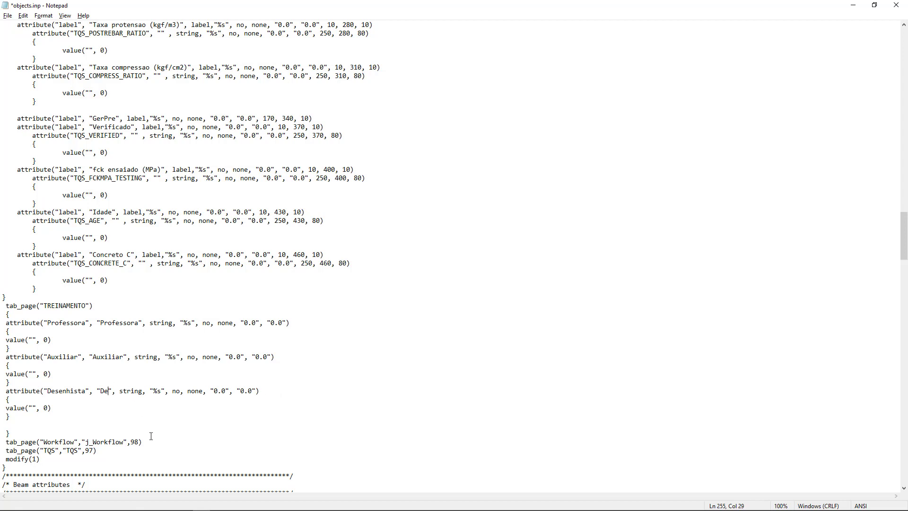
type("ta")
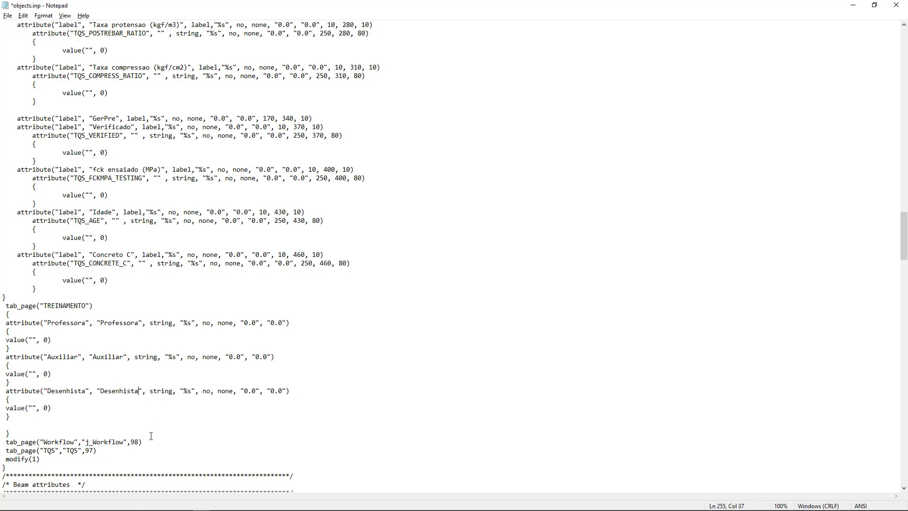
Remove the blank line before the closing brace of the TREINAMENTO tab and save objects.inp.
left_click(60, 416)
key("Delete")
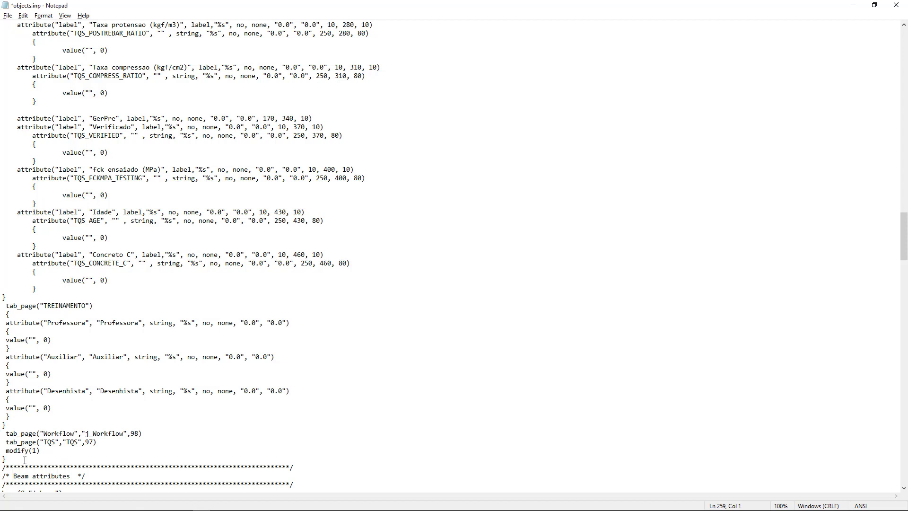
left_click(29, 322)
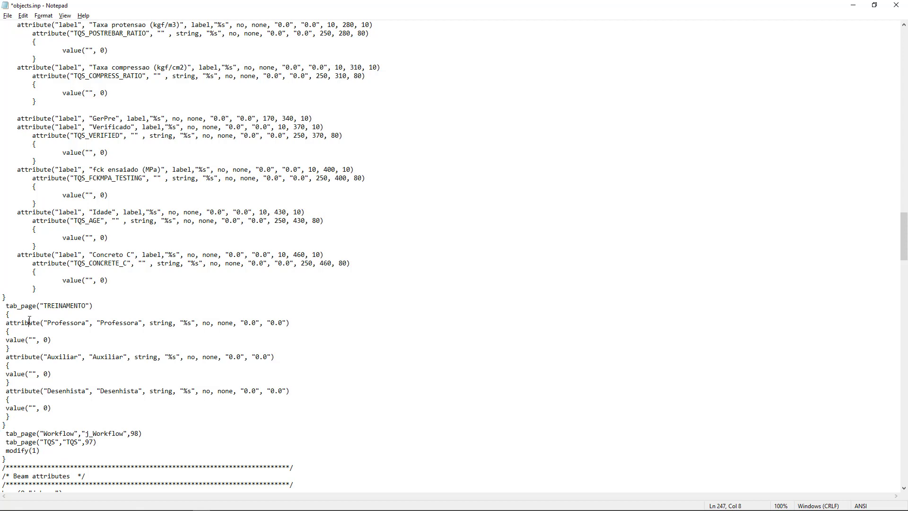
left_click(44, 354)
left_click(34, 392)
left_click_drag(43, 305, 90, 306)
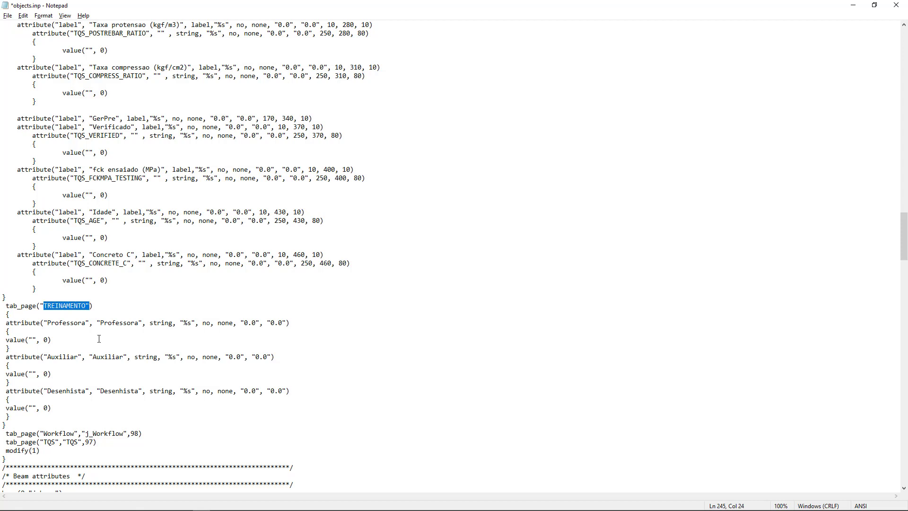
left_click(8, 16)
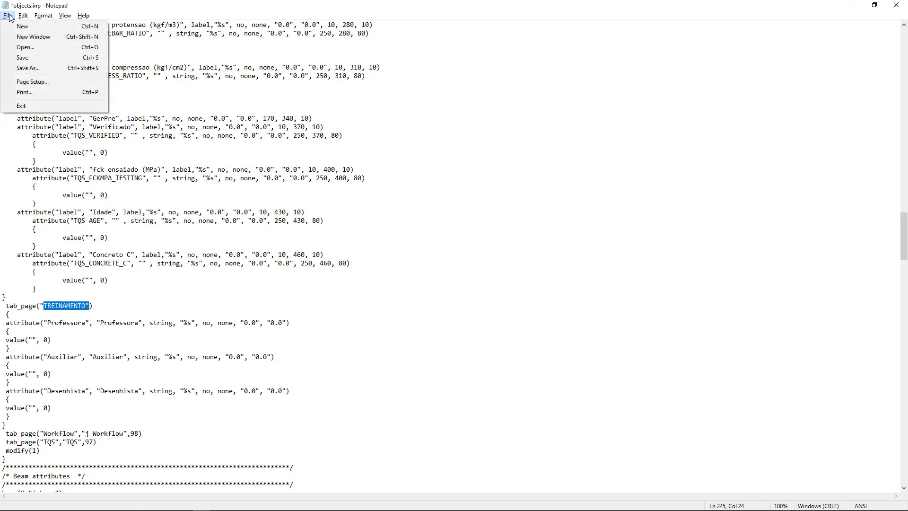
left_click(34, 58)
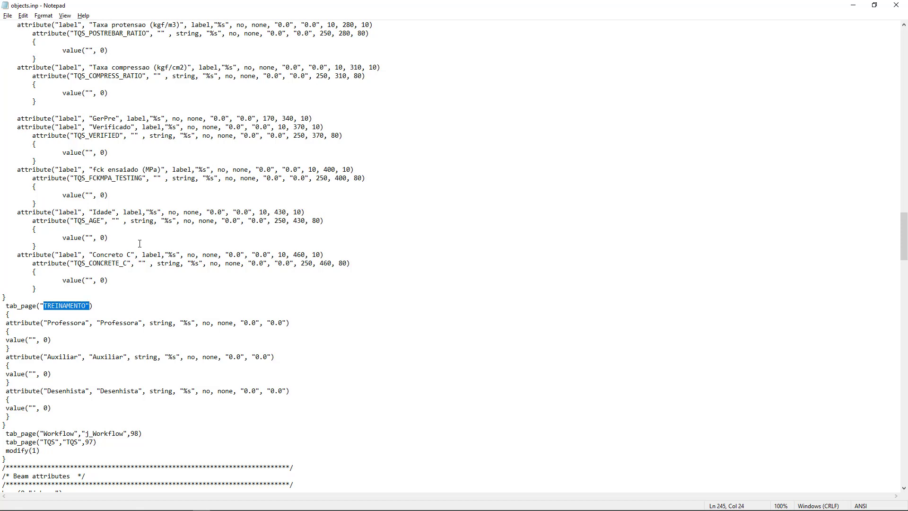
Copy the line tab_page("TREINAMENTO","TREINAMENTO",99) from UDA.pdf and insert it below the TQS line in the Beam attributes of objects.inp, without a leftover blank line.
key("alt+Tab")
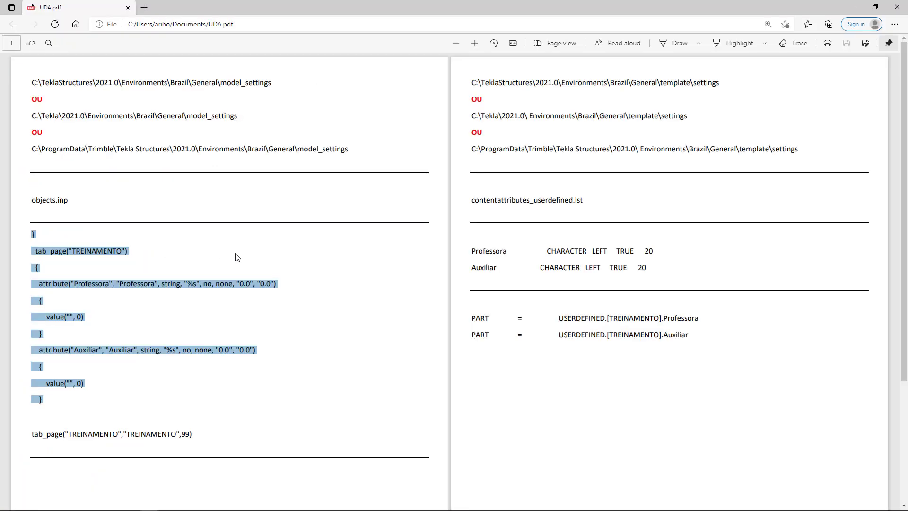
left_click(209, 317)
mouse_move(194, 433)
left_mouse_down()
mouse_move(32, 433)
mouse_move(193, 433)
left_mouse_up()
left_click(41, 443)
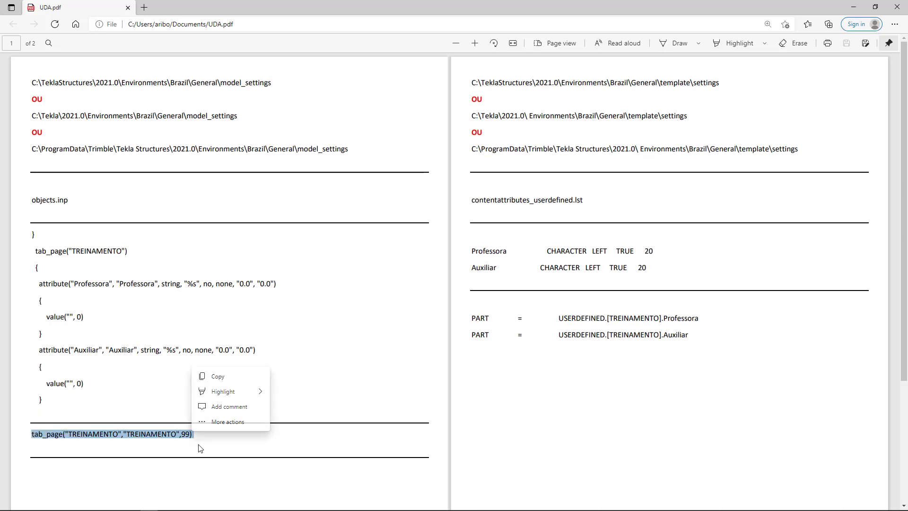
key("ctrl+c")
key("alt+Tab")
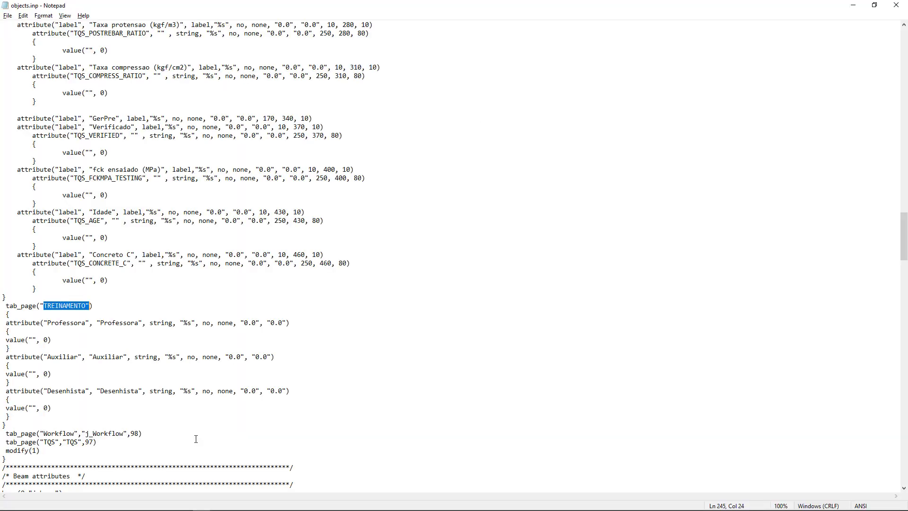
scroll(179, 408, "down", 3)
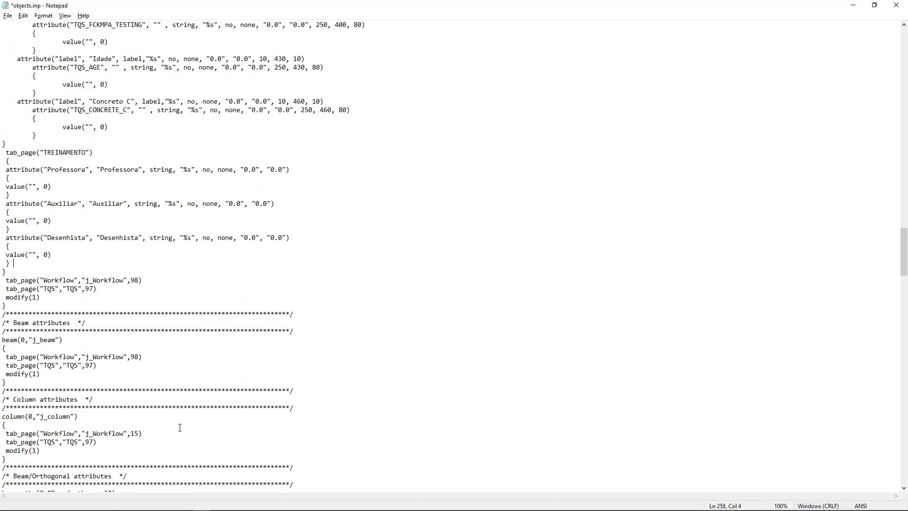
left_click(100, 365)
key("Return")
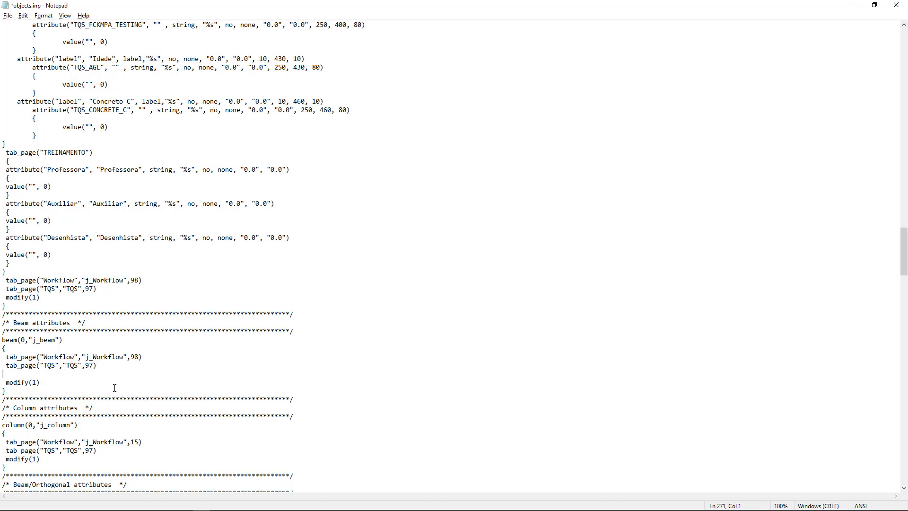
key("ctrl+v")
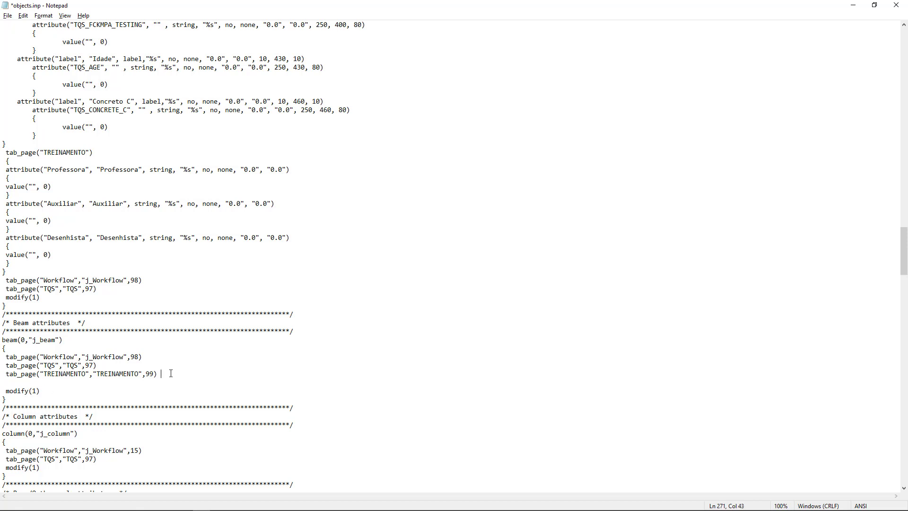
key("Delete")
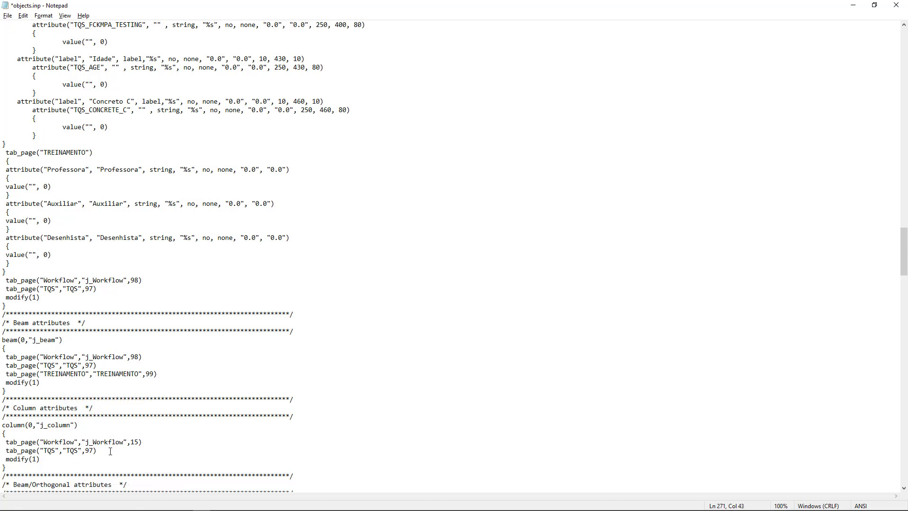
Insert the same tab_page("TREINAMENTO","TREINAMENTO",99) line below the TQS line in the Column attributes, without a leftover blank line.
left_click(111, 450)
key("Return")
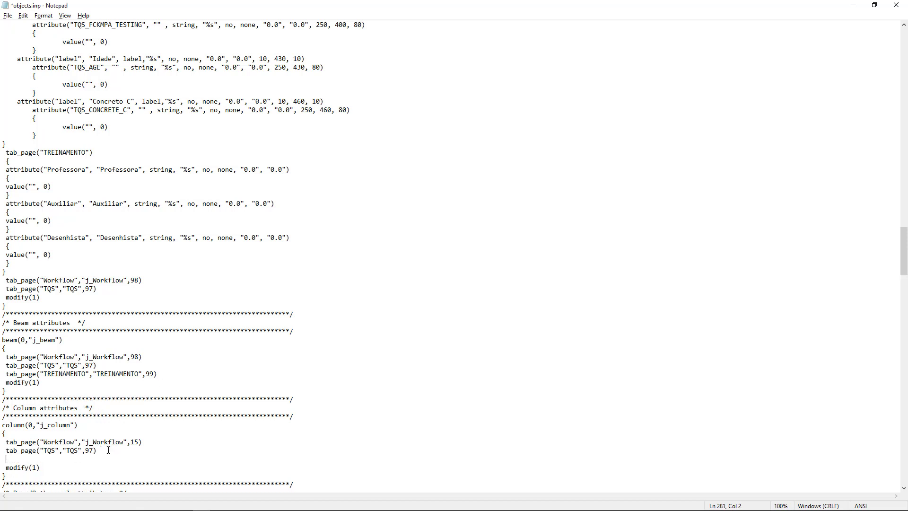
key("ctrl+v")
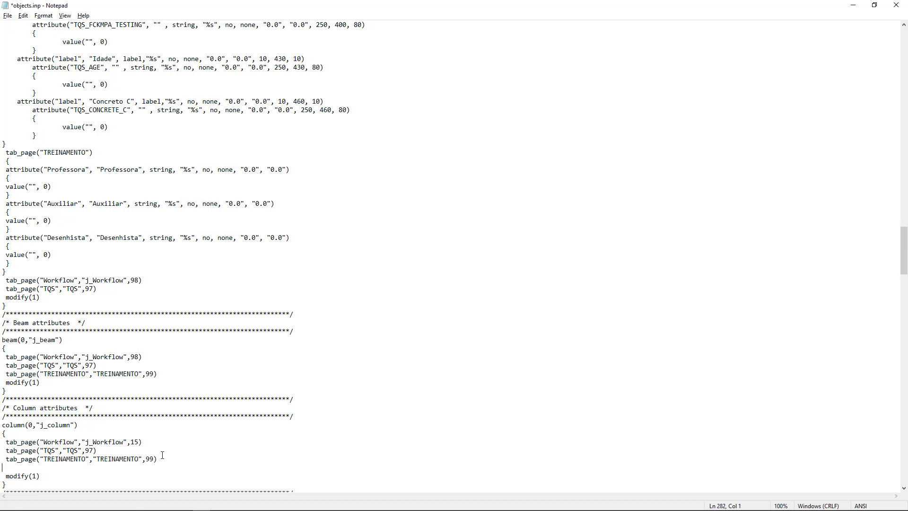
left_click(162, 454)
key("Delete")
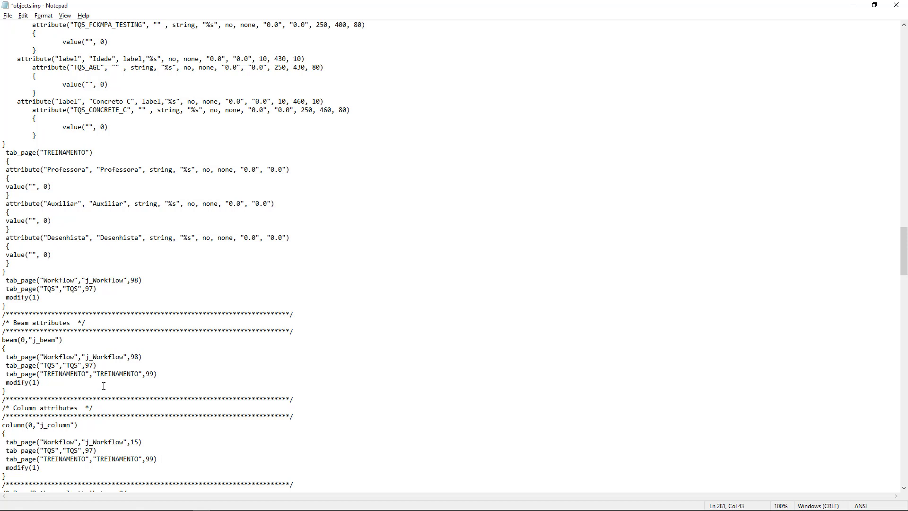
left_click_drag(70, 322, 13, 323)
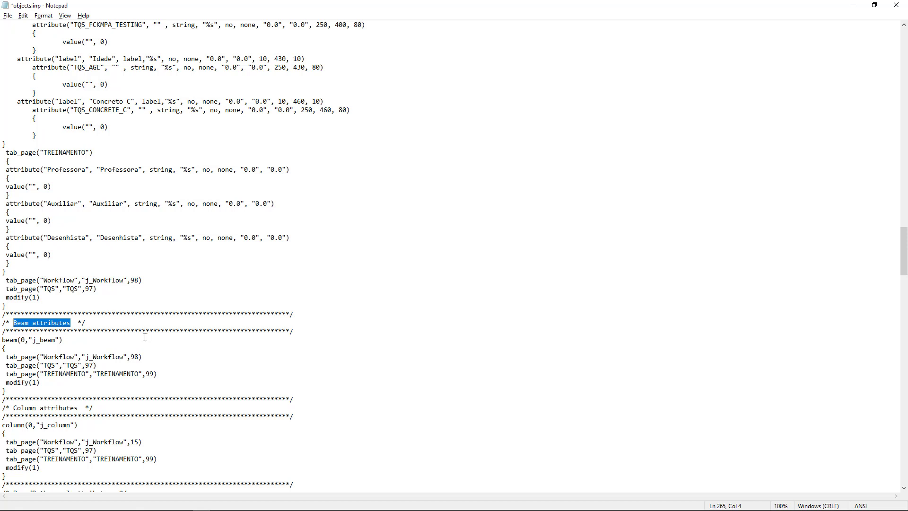
left_click_drag(161, 374, 2, 374)
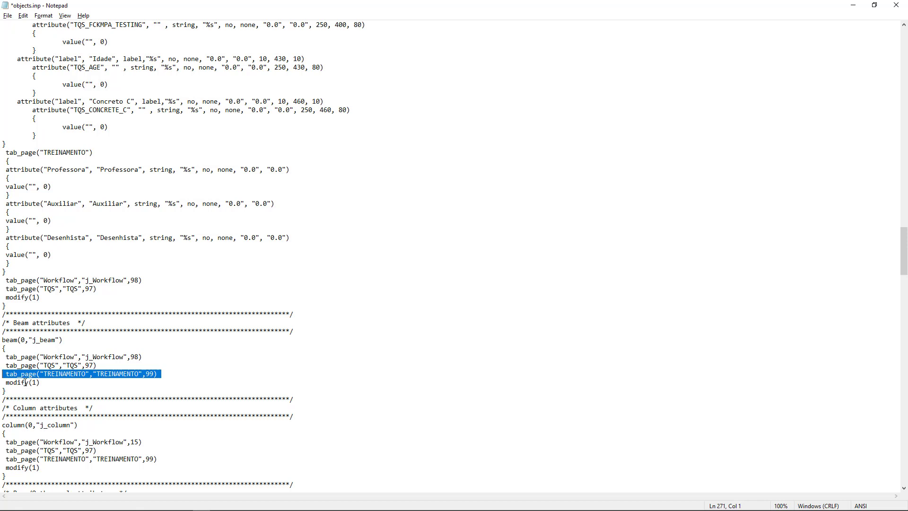
left_click(153, 458)
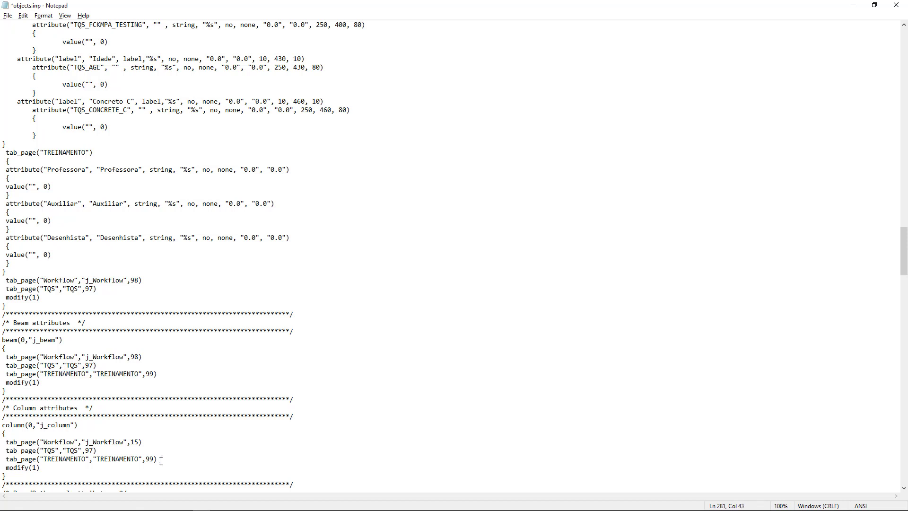
Take the tab_page("TREINAMENTO","TREINAMENTO",99) line from the Column attributes and insert it below the TQS line in the Beam/Orthogonal attributes.
left_click_drag(78, 406, 14, 411)
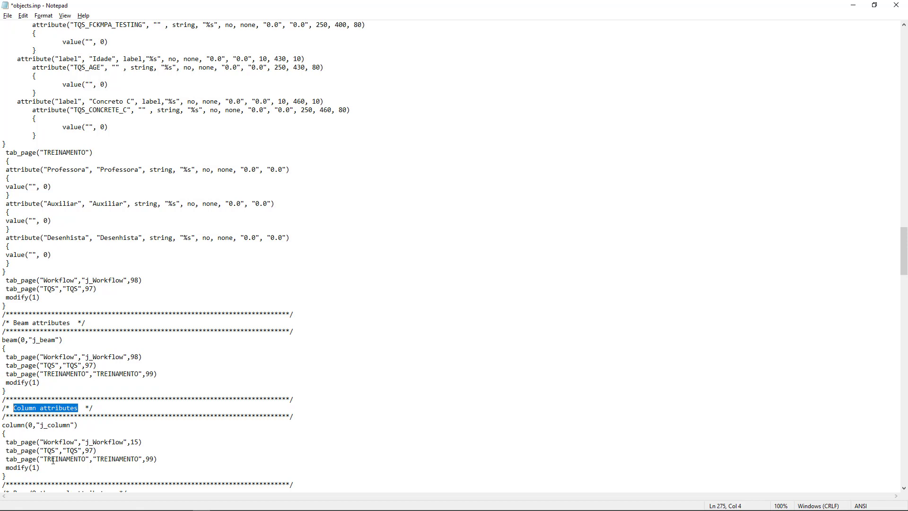
left_click_drag(157, 460, 7, 462)
left_click(157, 453)
left_click_drag(161, 460, 5, 459)
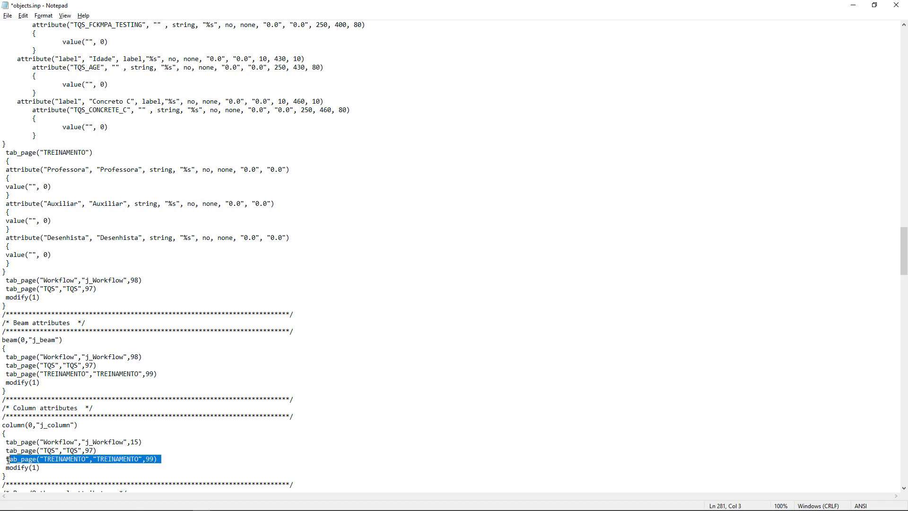
left_click(6, 459)
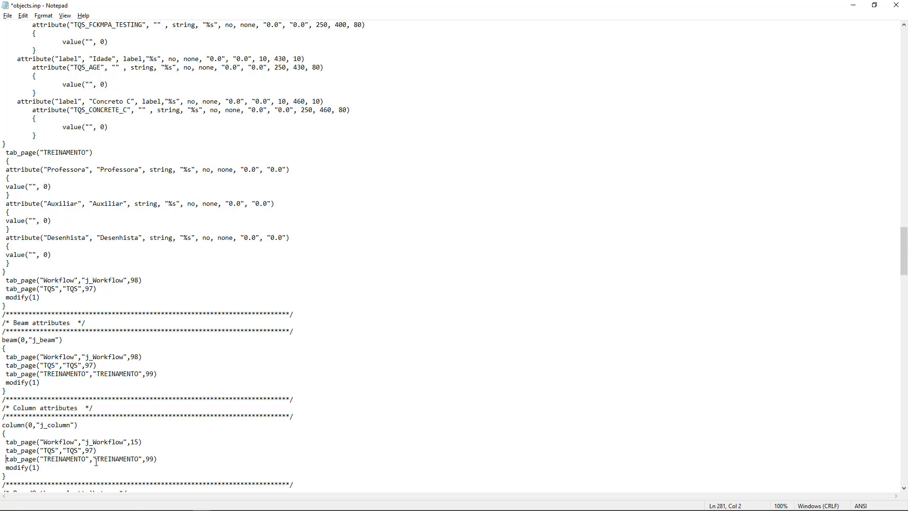
left_click_drag(160, 460, 6, 460)
key("ctrl+c")
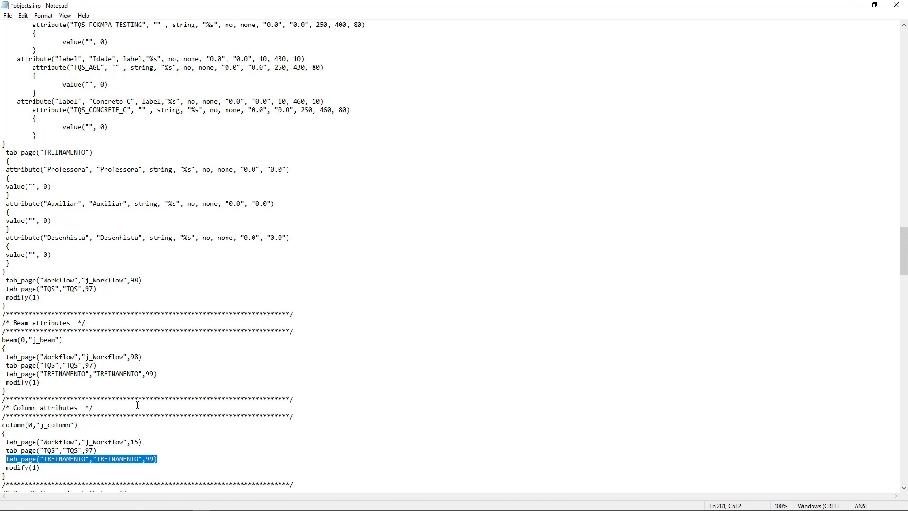
scroll(126, 401, "down", 5)
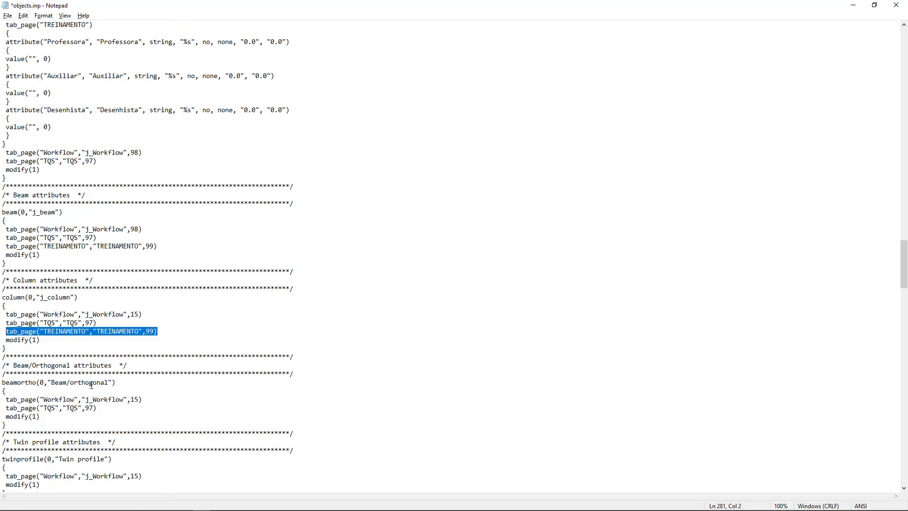
left_click_drag(112, 365, 14, 367)
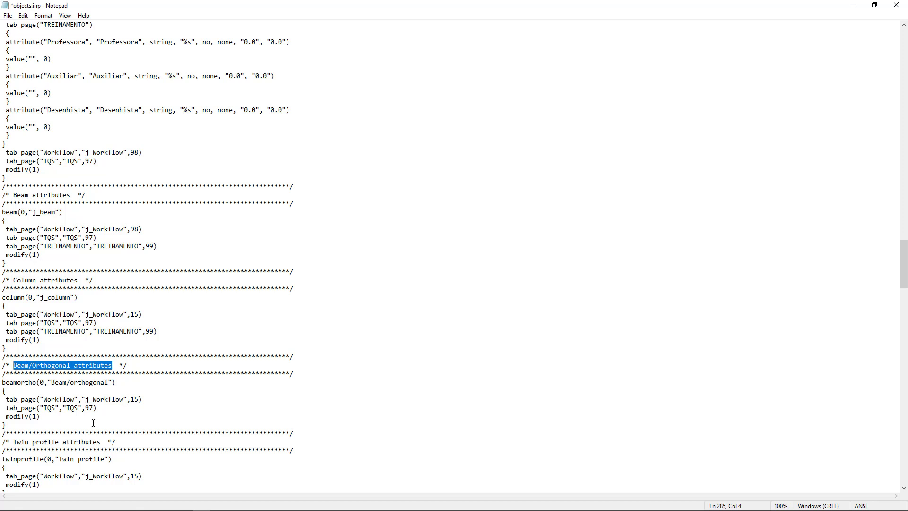
left_click(99, 408)
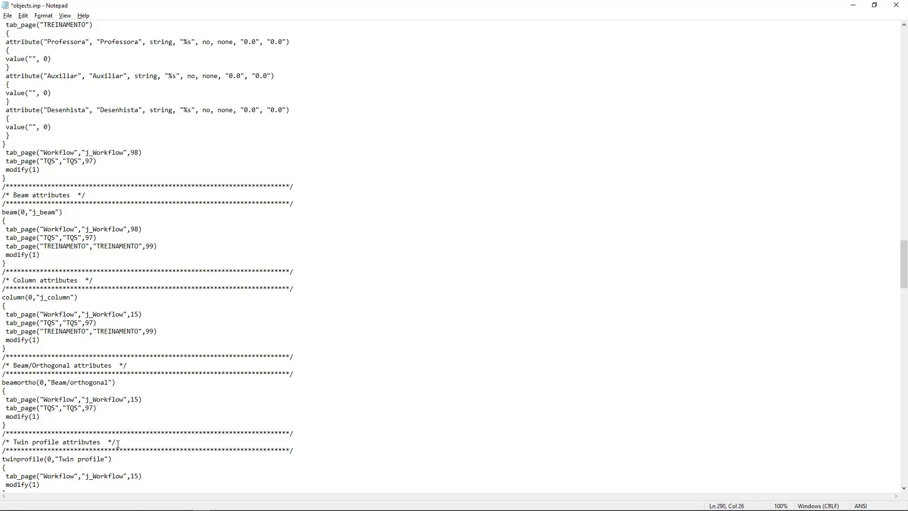
key("Return")
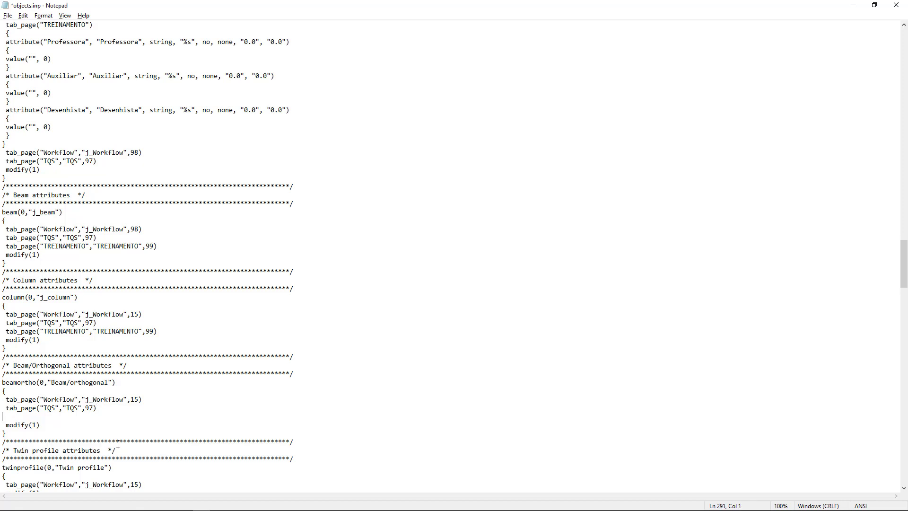
key("ctrl+v")
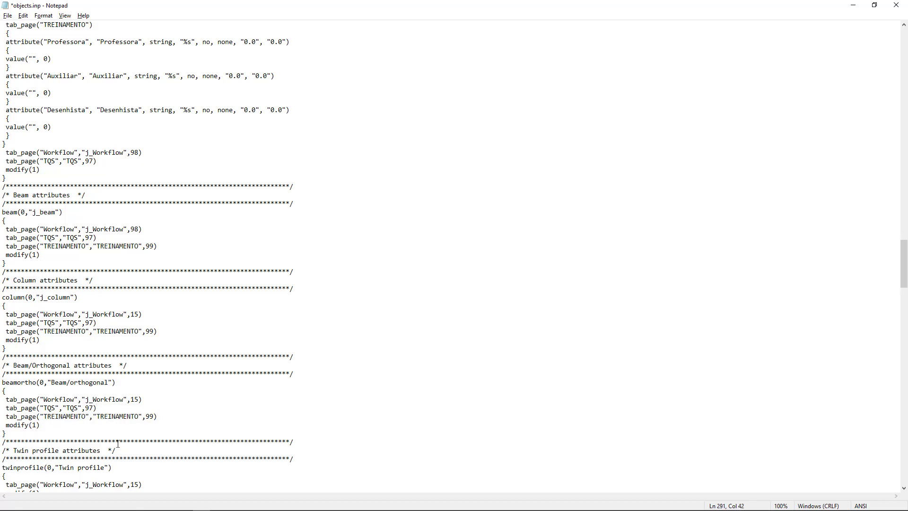
Insert the tab_page("TREINAMENTO","TREINAMENTO",99) line below the Workflow line in the Twin profile attributes, indented by one space.
scroll(114, 413, "down", 2)
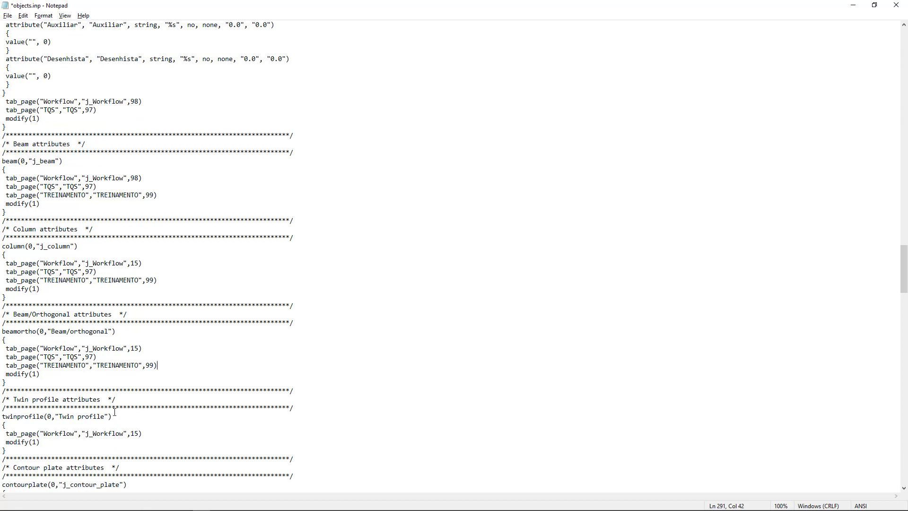
left_click(145, 433)
key("Return")
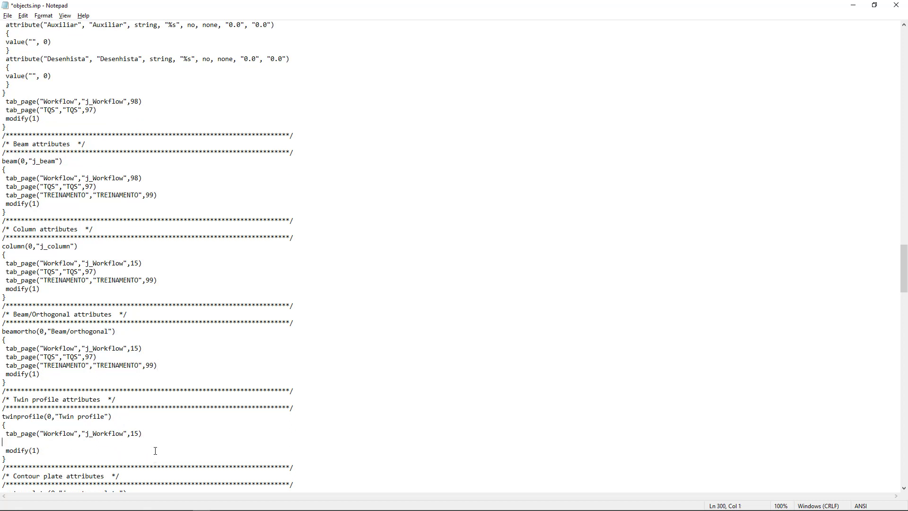
key("ctrl+v")
key("Home")
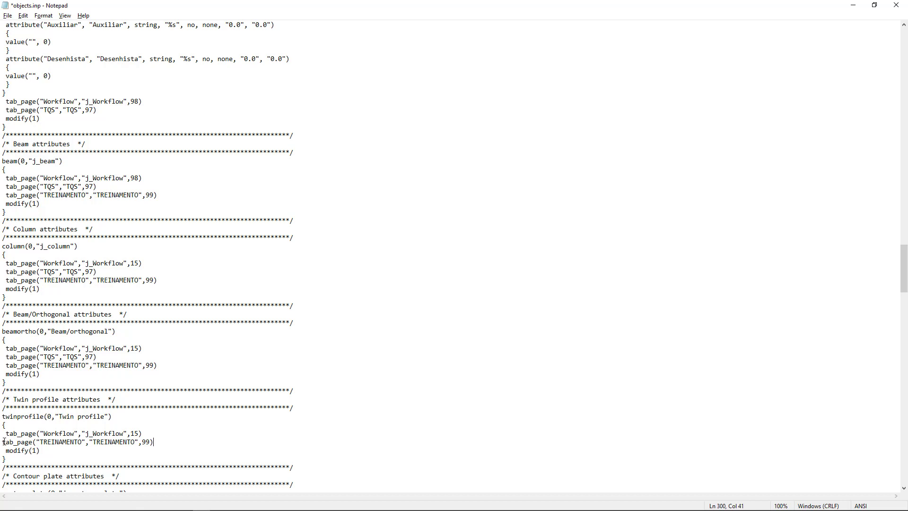
Add tab_page("TREINAMENTO","TREINAMENTO",99) below the TQS line in the Contour plate attributes, aligned with the lines above.
scroll(66, 418, "down", 3)
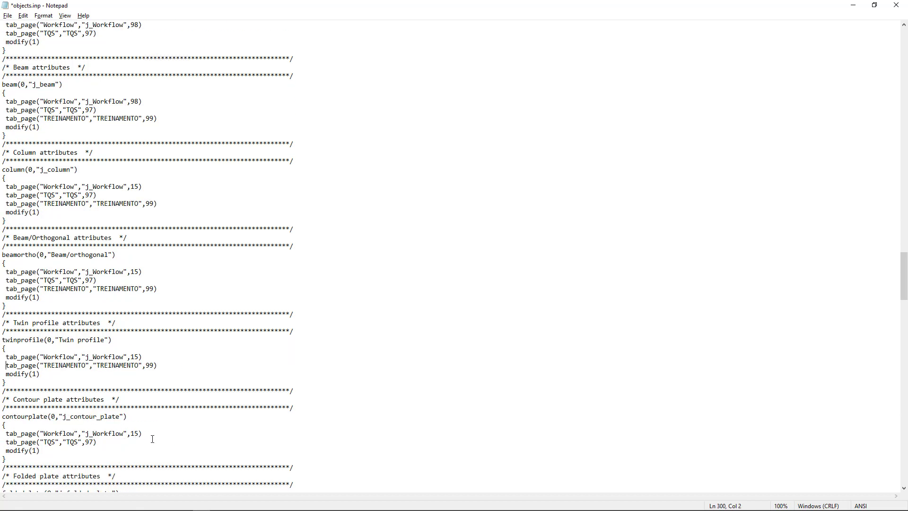
left_click(104, 443)
key("Return")
key("ctrl+v")
left_click(1, 450)
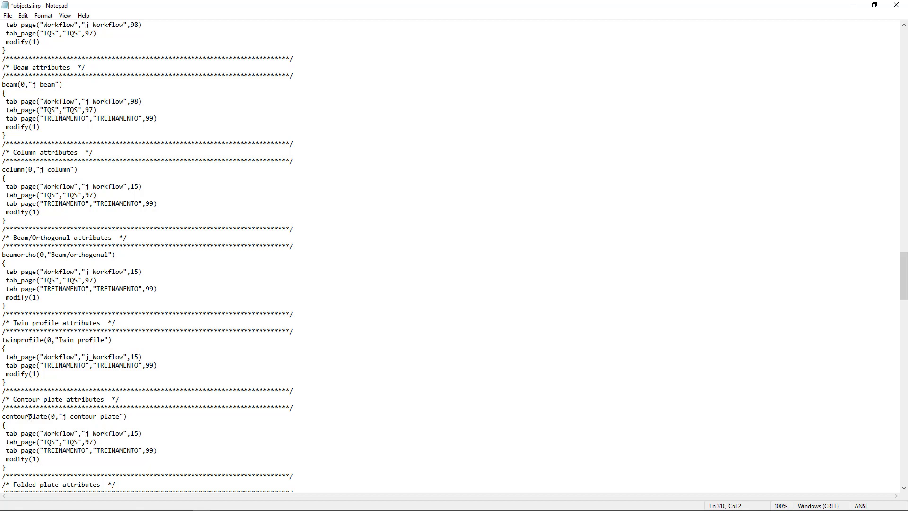
Skip the Folded plate and Bent plate sections and insert tab_page("TREINAMENTO","TREINAMENTO",99) below the TQS line in the Concrete beam attributes, indented by one space.
scroll(30, 418, "down", 3)
scroll(31, 418, "down", 2)
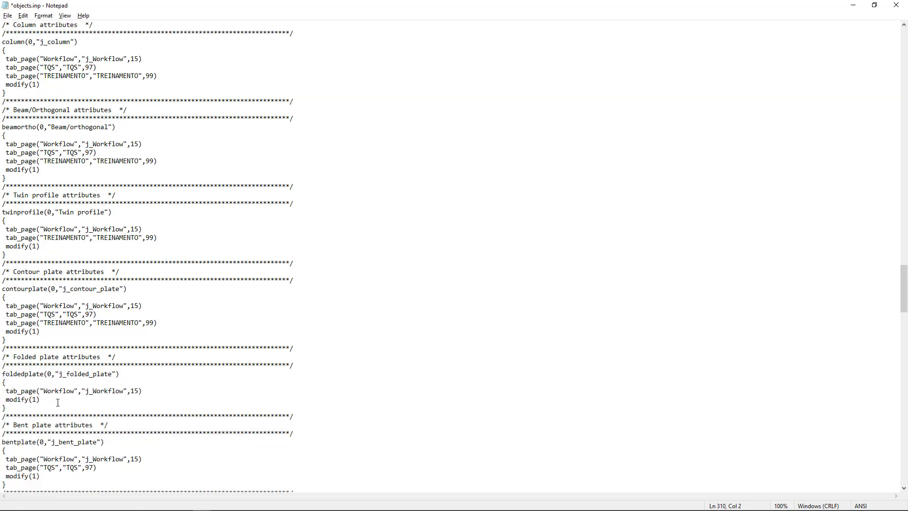
scroll(58, 403, "down", 4)
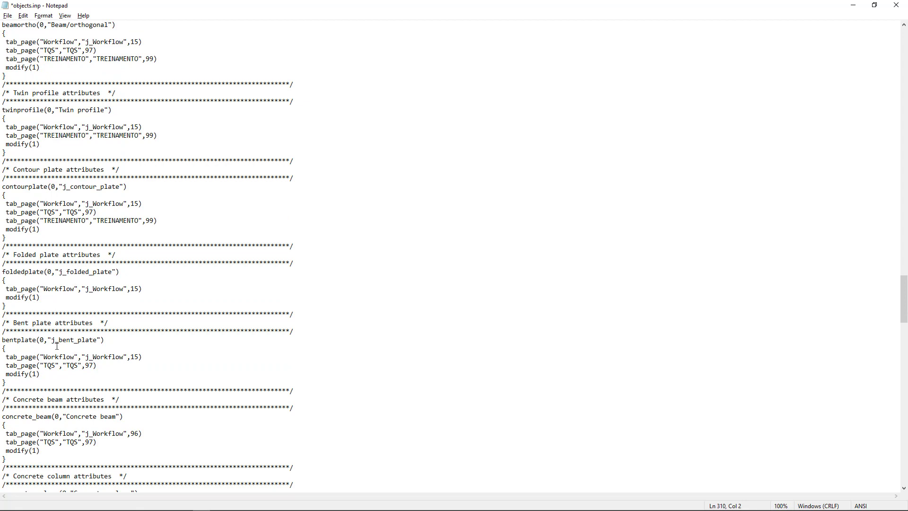
left_click_drag(13, 400, 105, 400)
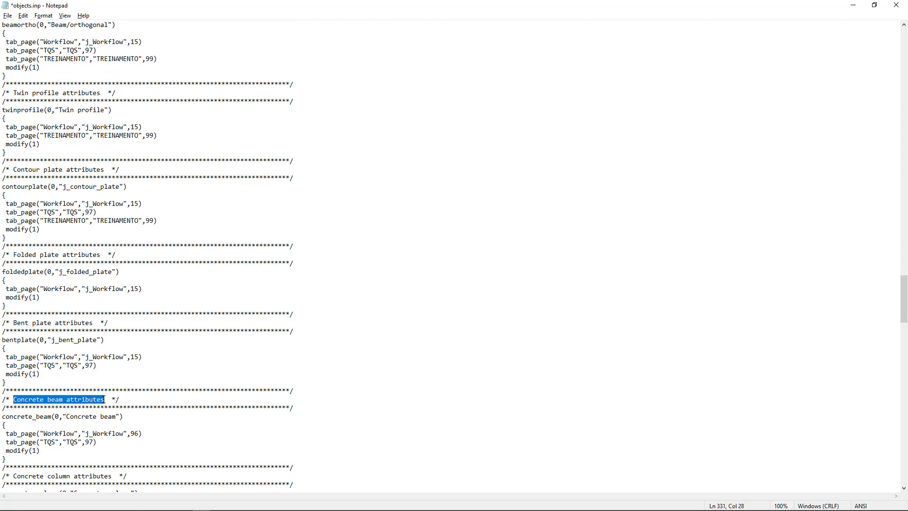
left_click(103, 441)
key("Return")
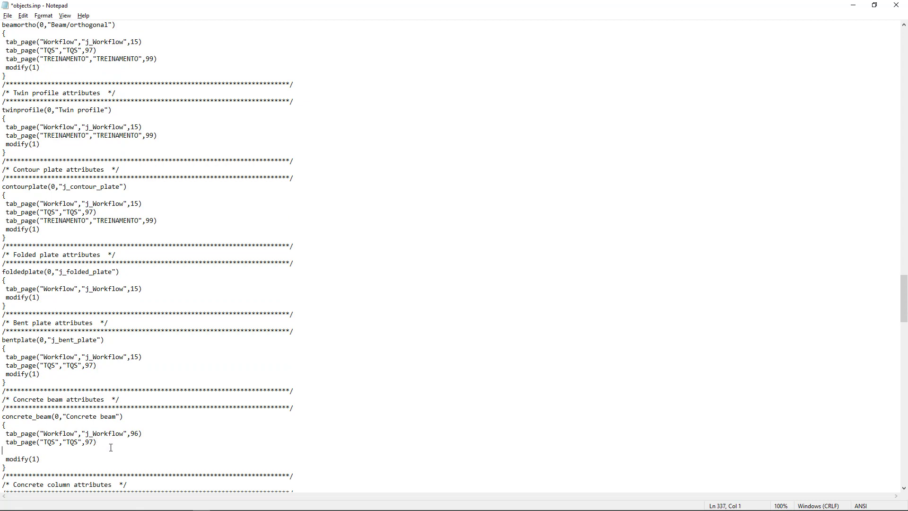
key("ctrl+v")
left_click(3, 450)
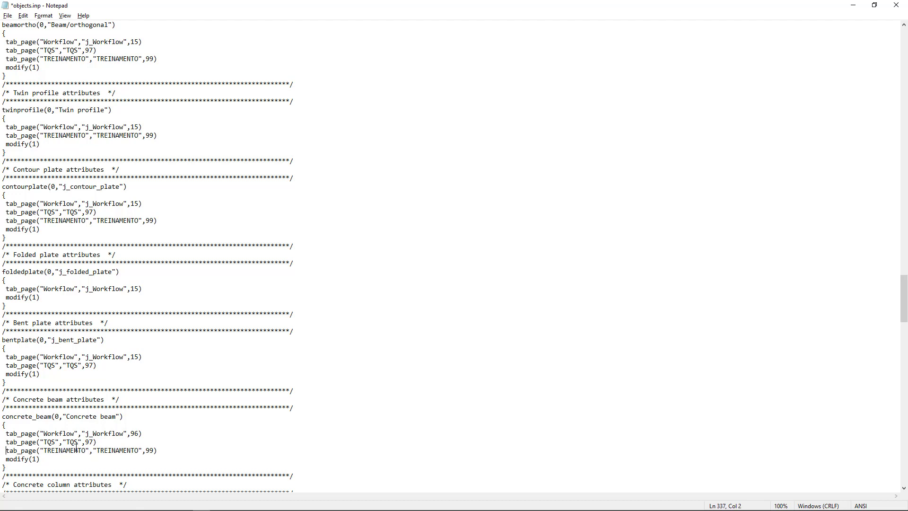
Insert the same tab_page("TREINAMENTO","TREINAMENTO",99) line below the TQS line in the Concrete column attributes.
scroll(107, 457, "down", 3)
left_click(103, 453)
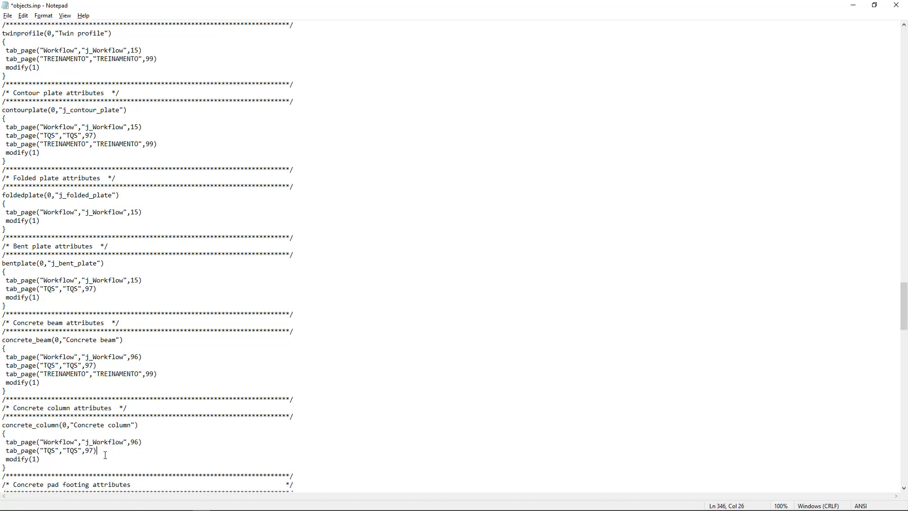
key("Return")
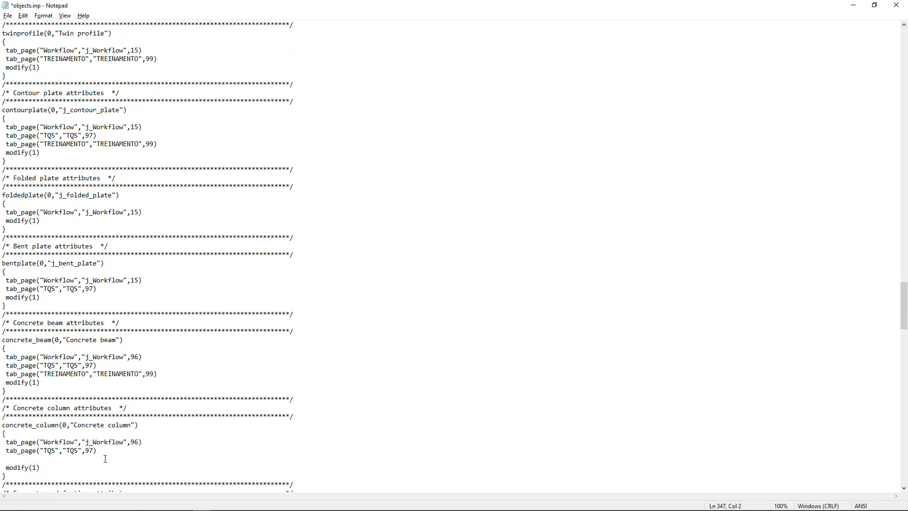
type("tab_page(\"TREINAMENTO\",\"TREINAMENTO\",99)")
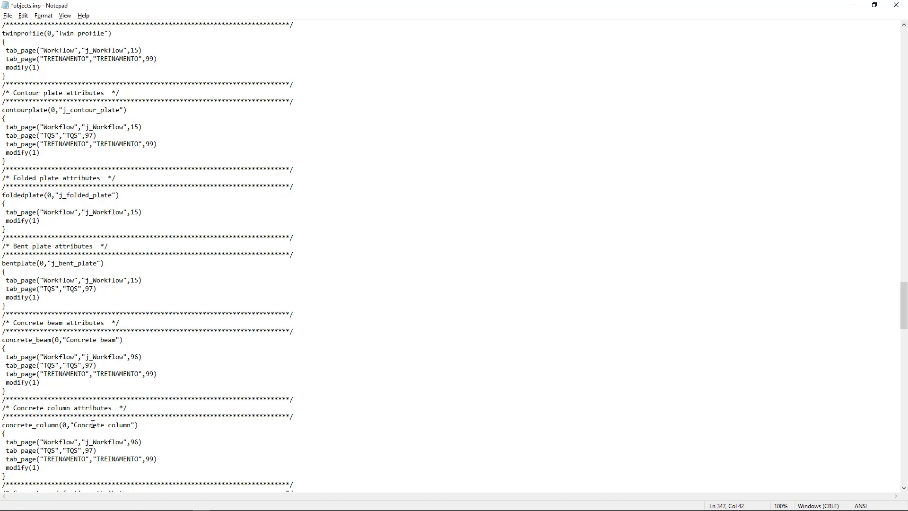
Insert tab_page("TREINAMENTO","TREINAMENTO",99) below the TQS line in the Concrete pad footing attributes.
scroll(111, 440, "down", 1)
scroll(111, 440, "down", 2)
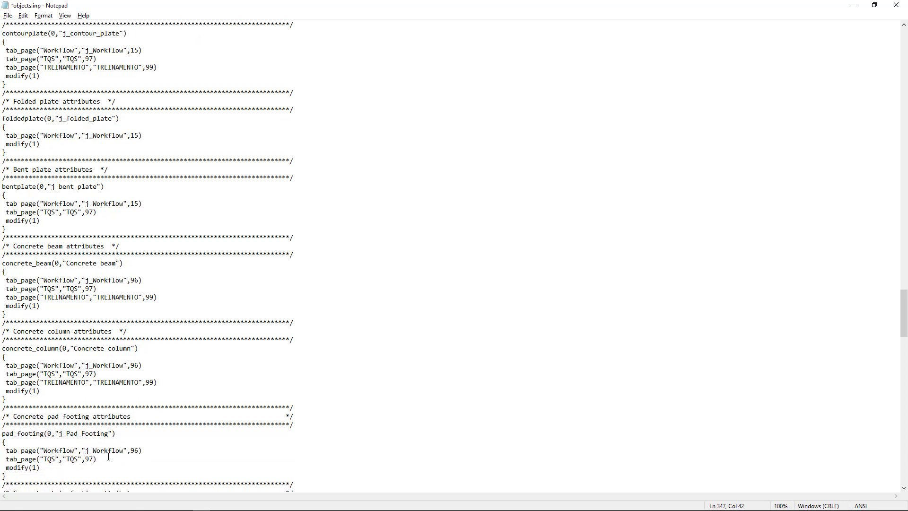
left_click(109, 459)
key("Return")
type("tab_page(\"TREINAMENTO\",\"TREINAMENTO\",99)")
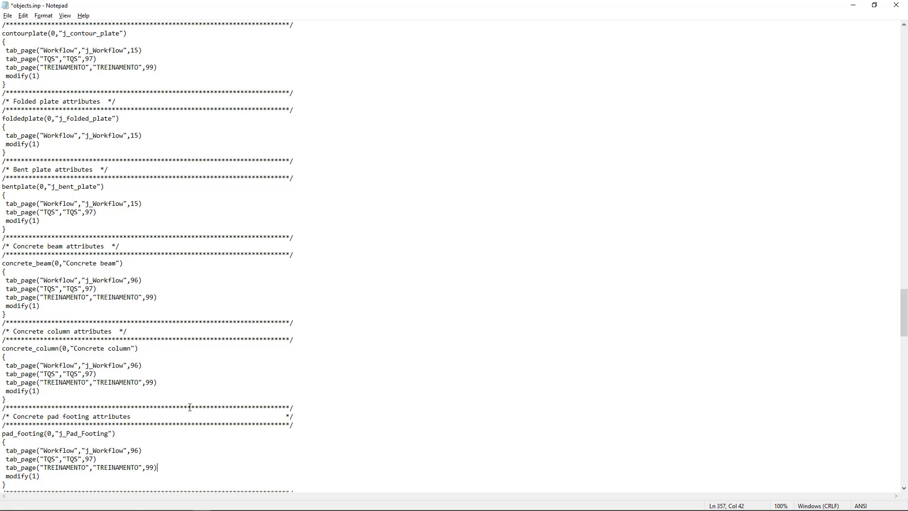
Review the edited sections of objects.inp and the remaining object types down to the Project attributes.
scroll(190, 407, "up", 5)
scroll(190, 403, "up", 4)
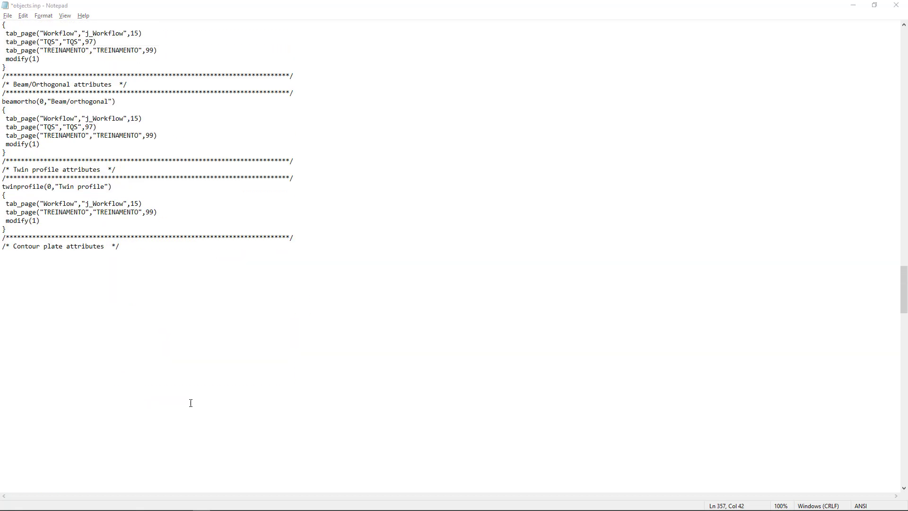
left_click(214, 407)
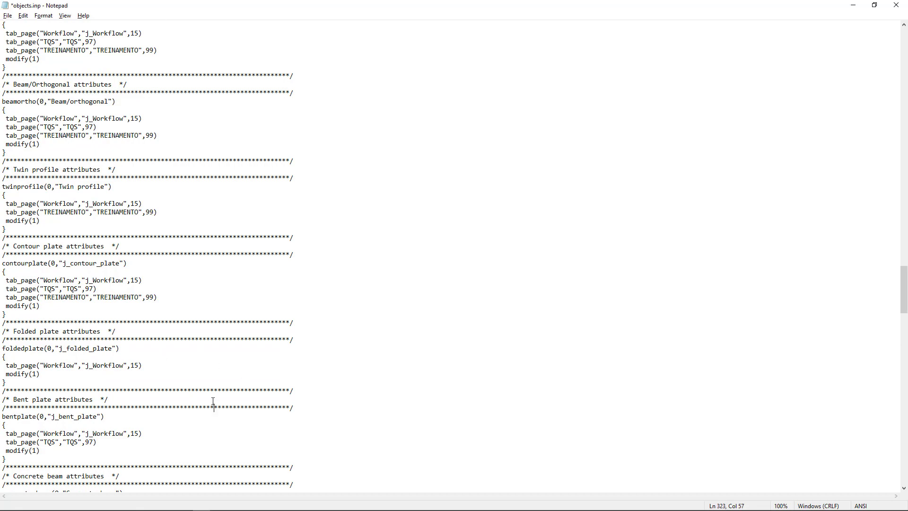
scroll(213, 404, "down", 7)
scroll(209, 386, "down", 20)
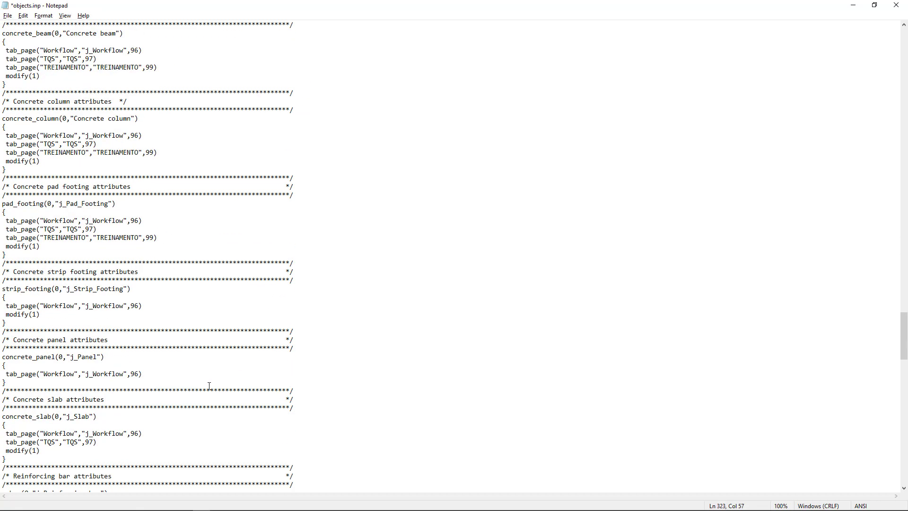
scroll(209, 386, "down", 15)
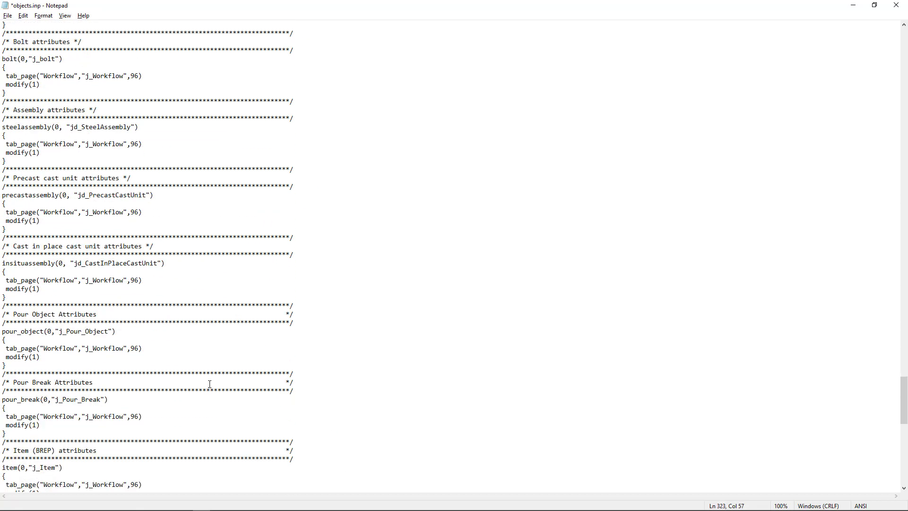
scroll(210, 384, "down", 4)
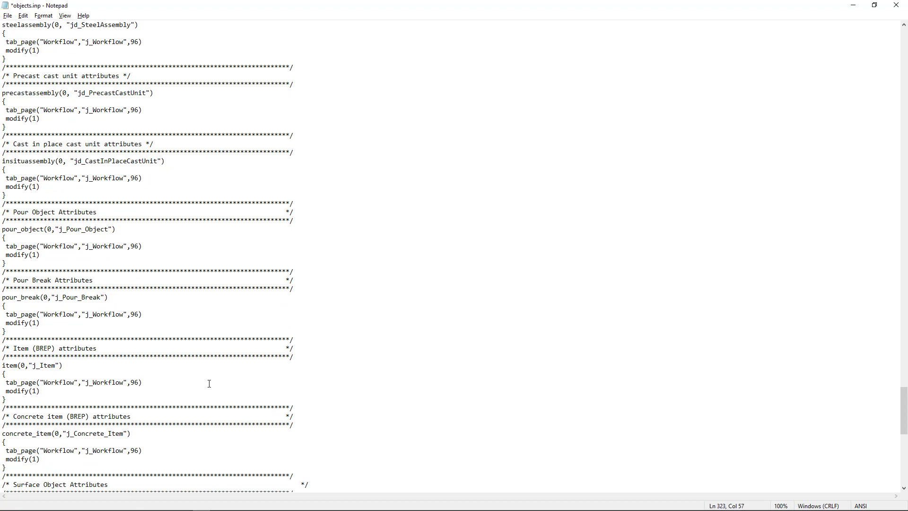
scroll(206, 382, "down", 12)
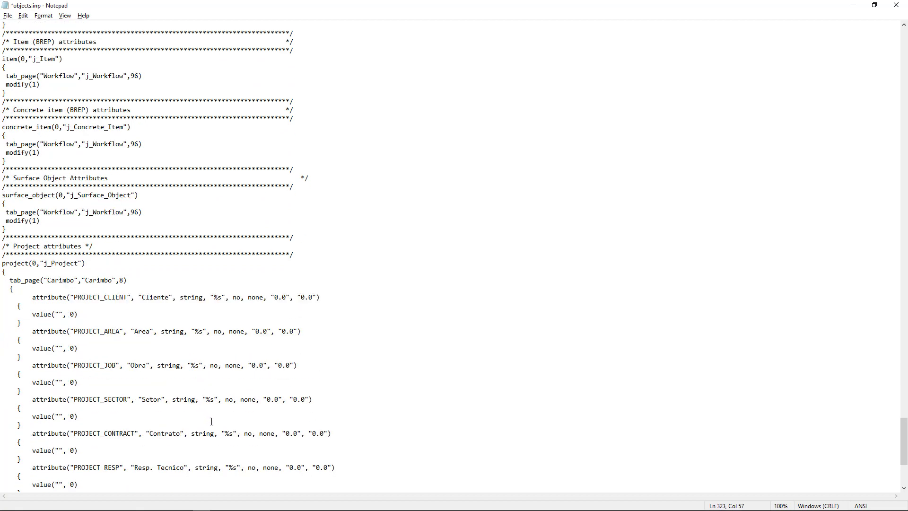
scroll(220, 427, "up", 20)
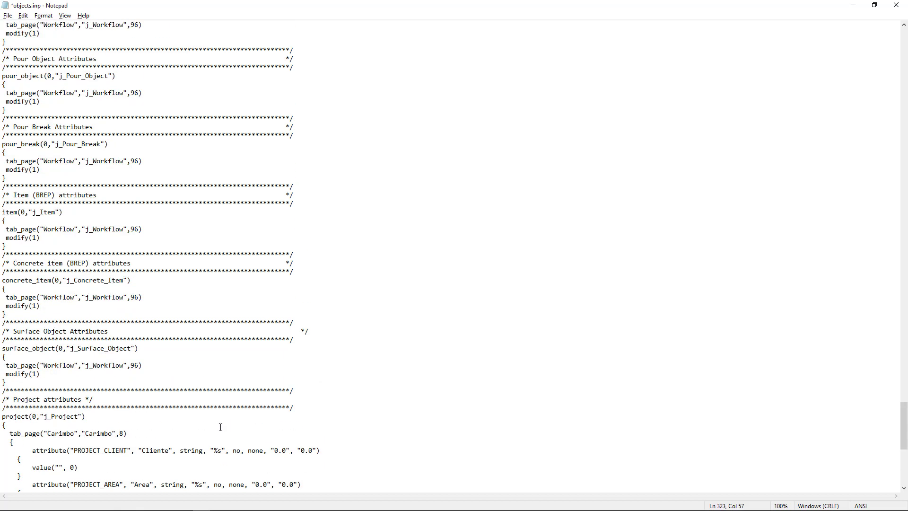
scroll(221, 427, "up", 20)
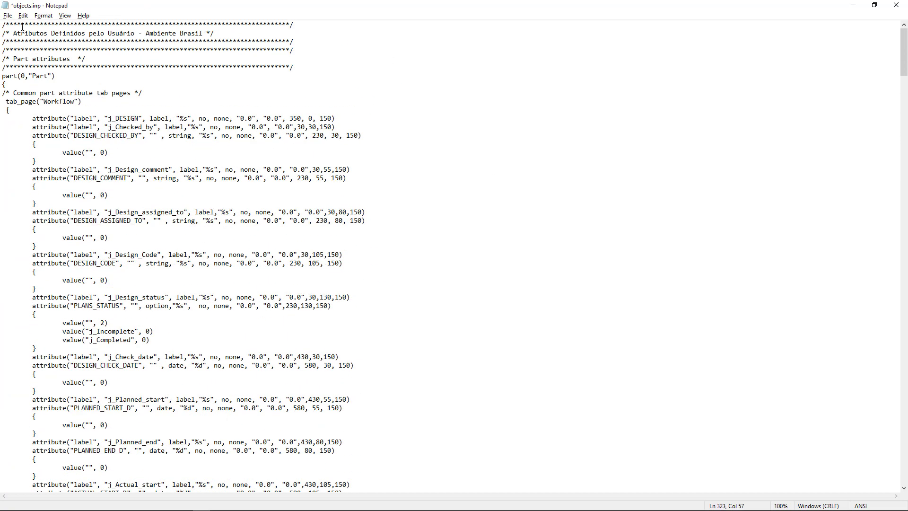
Save objects.inp with the new tab references and close the file.
left_click(7, 16)
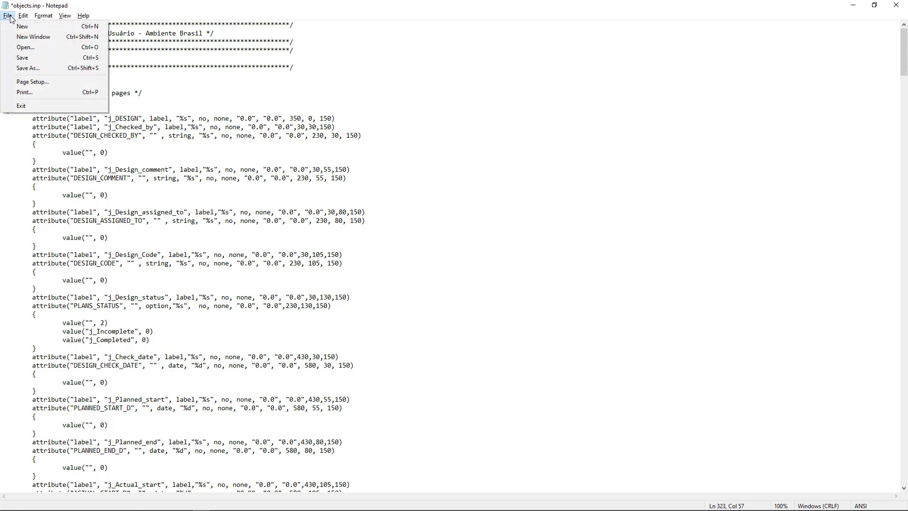
left_click(24, 59)
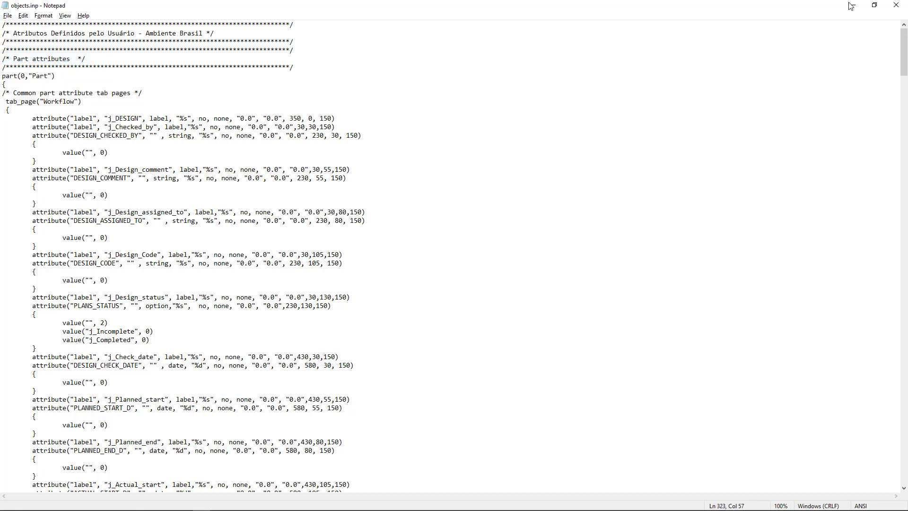
left_click(896, 6)
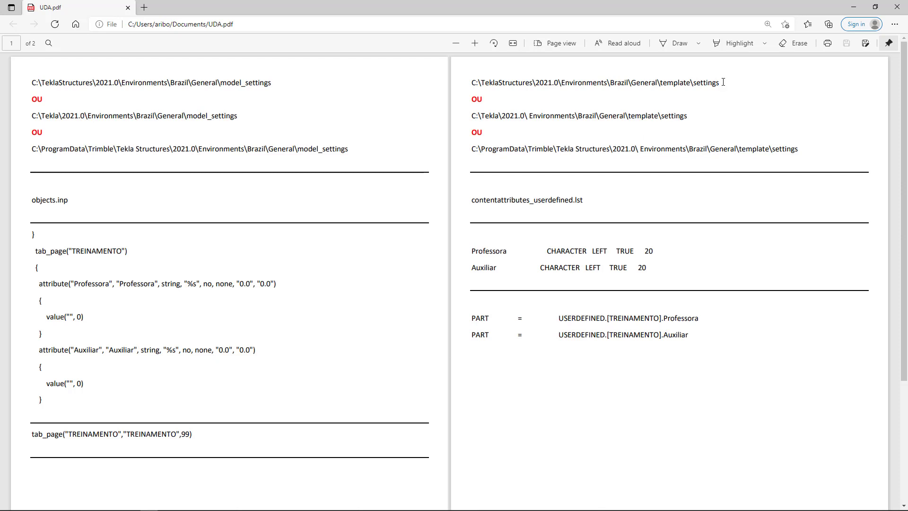
Review the possible template\settings folder paths and the contentattributes_userdefined.lst file name in UDA.pdf.
left_click_drag(721, 81, 475, 84)
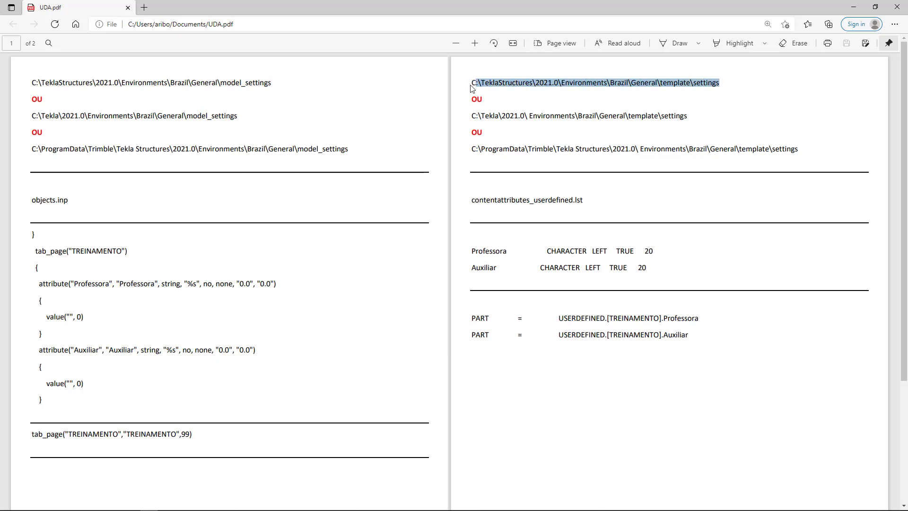
left_click_drag(689, 114, 473, 116)
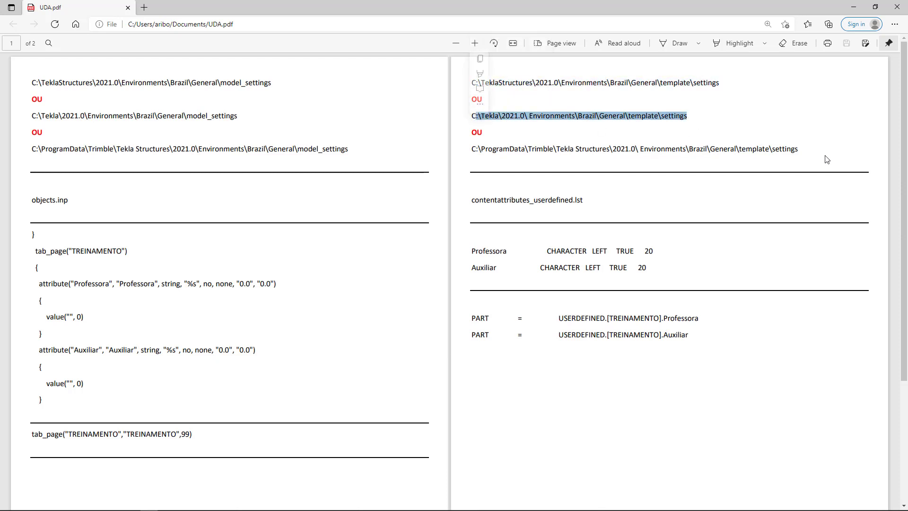
left_click_drag(810, 150, 472, 166)
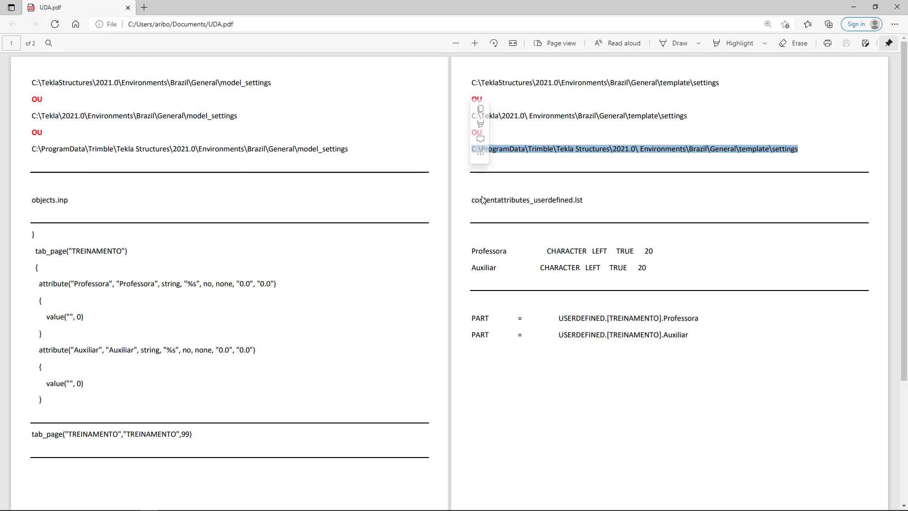
left_click(494, 216)
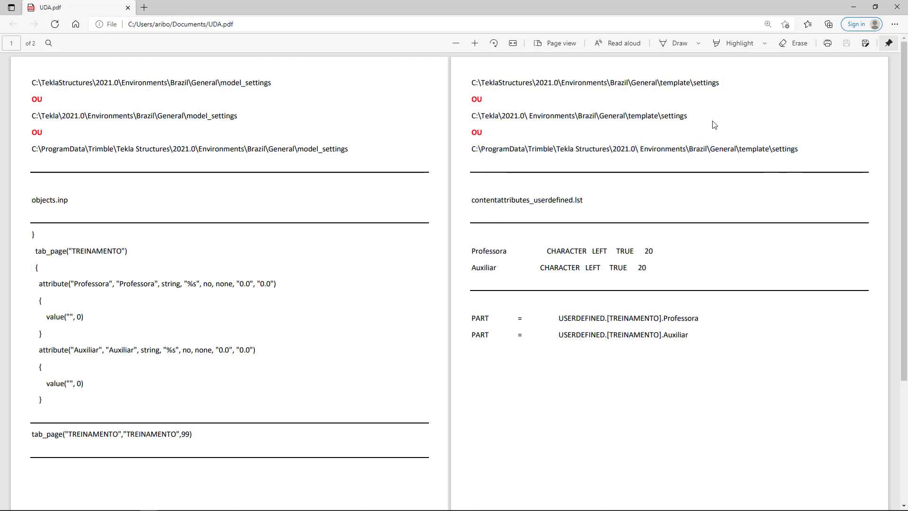
left_click_drag(586, 199, 472, 209)
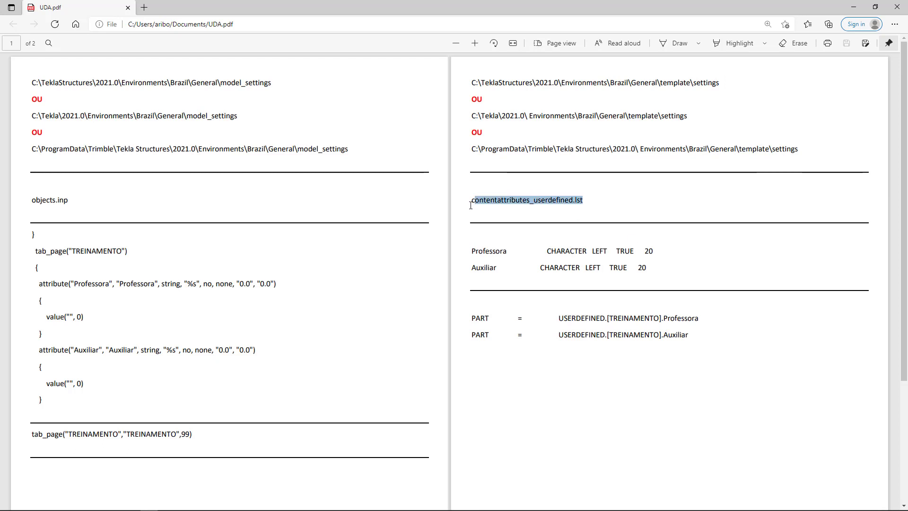
left_click(572, 200)
Copy the folder path C:\TeklaStructures\2021.0\Environments\Brazil\General\template\settings from UDA.pdf.
left_click_drag(719, 83, 469, 83)
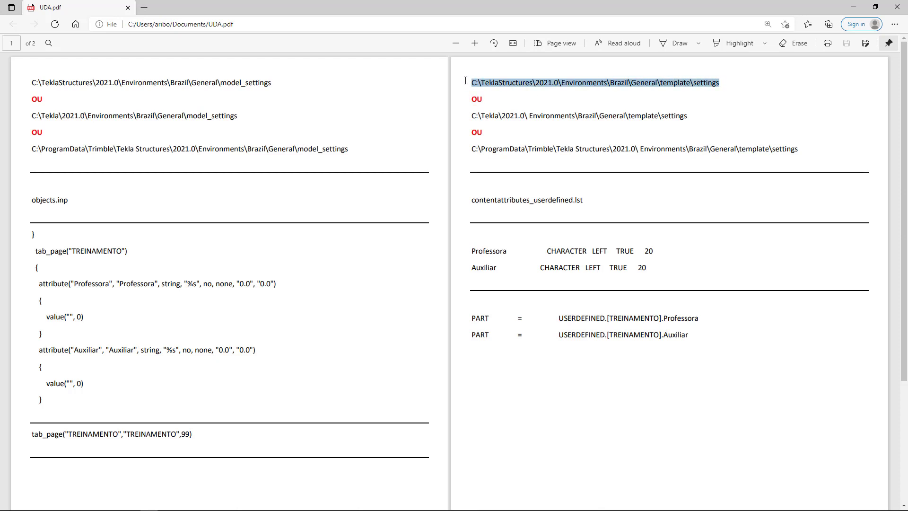
right_click(574, 82)
left_click(612, 123)
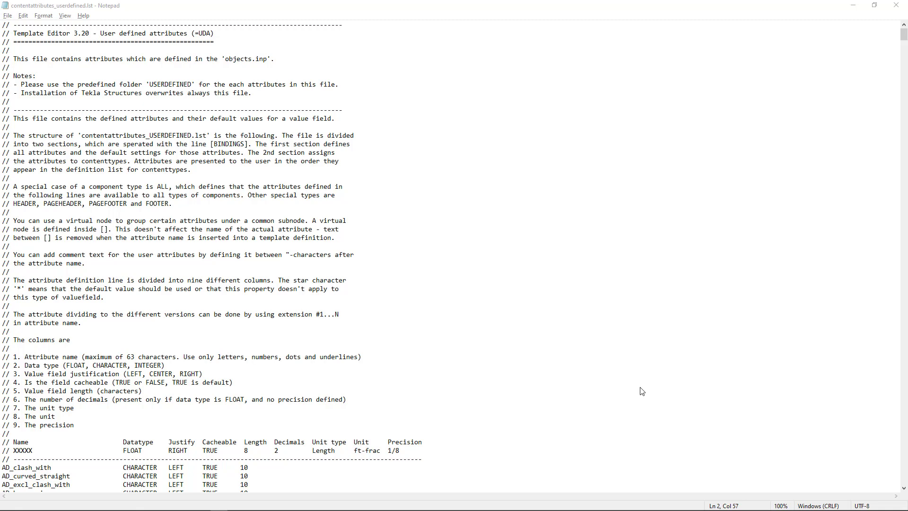
Switch to UDA.pdf and copy the Professora and Auxiliar definition lines (CHARACTER LEFT TRUE 20).
key("alt+Tab")
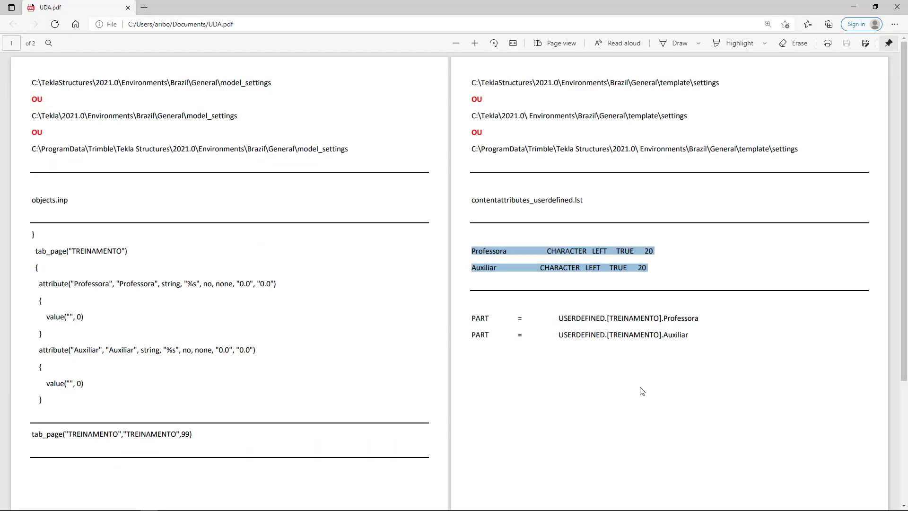
right_click(649, 268)
left_click(670, 313)
key("alt+Tab")
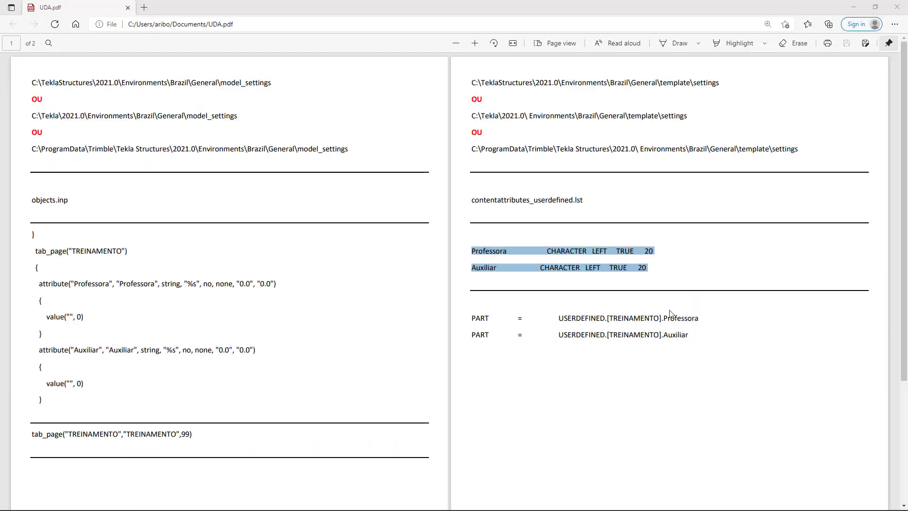
Paste the Professora and Auxiliar definitions on new lines below numbering_sequenser in contentattributes_userdefined.lst.
scroll(449, 332, "down", 20)
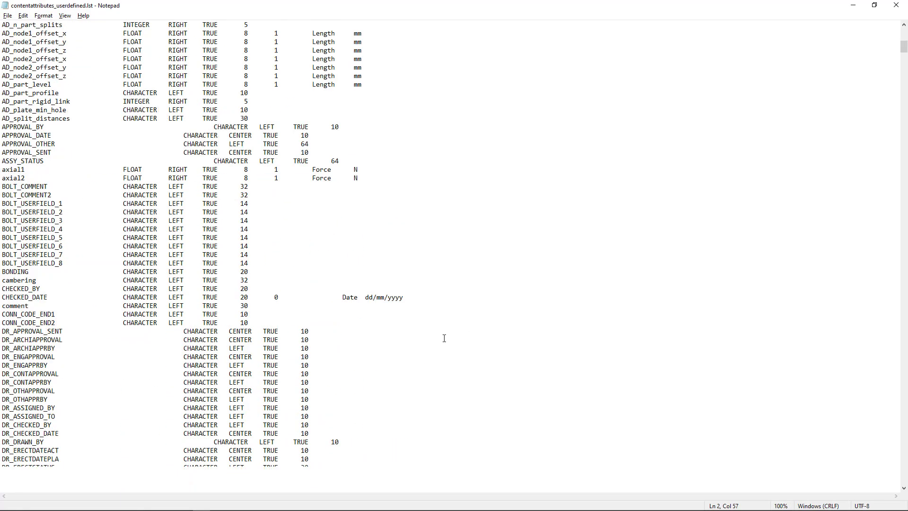
scroll(448, 331, "down", 20)
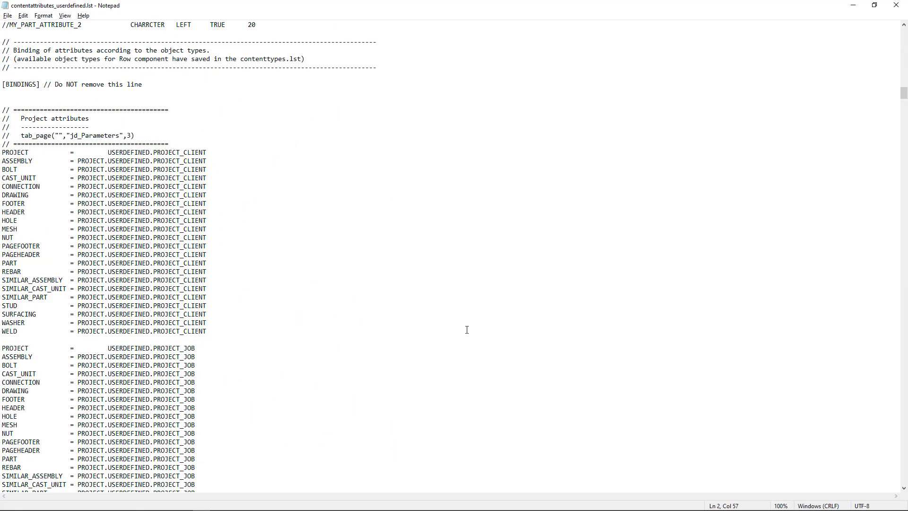
scroll(467, 330, "up", 10)
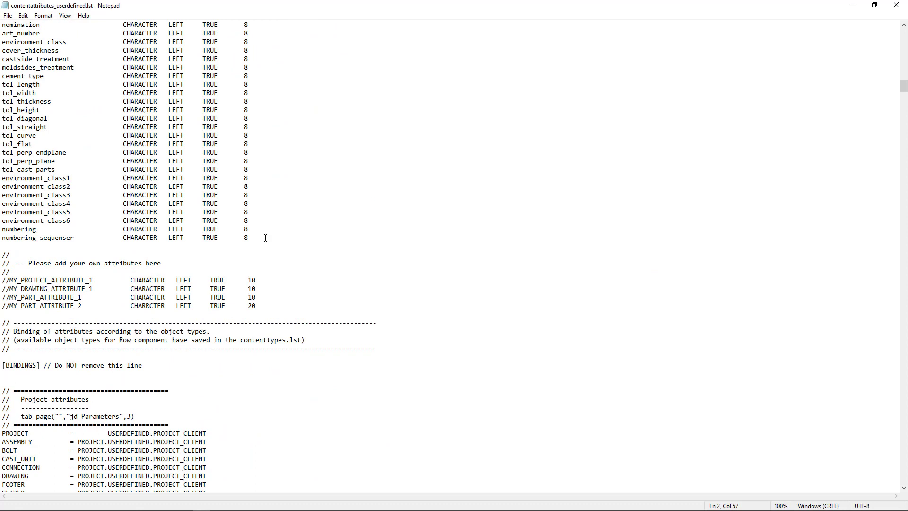
left_click(257, 238)
key("Return")
key("ctrl+v")
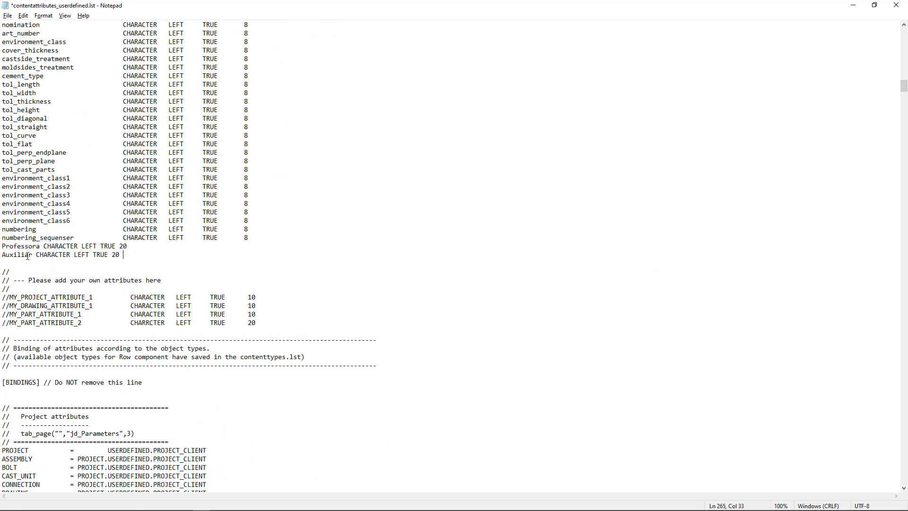
Align the datatype, justify, cacheable and length values of the Professora and Auxiliar lines with the columns above and delete the blank line below them.
left_click(43, 247)
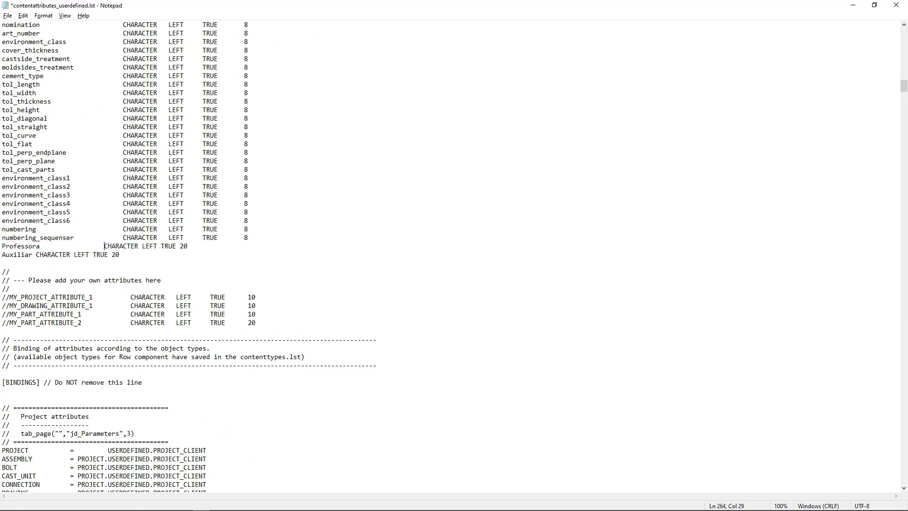
left_click(36, 255)
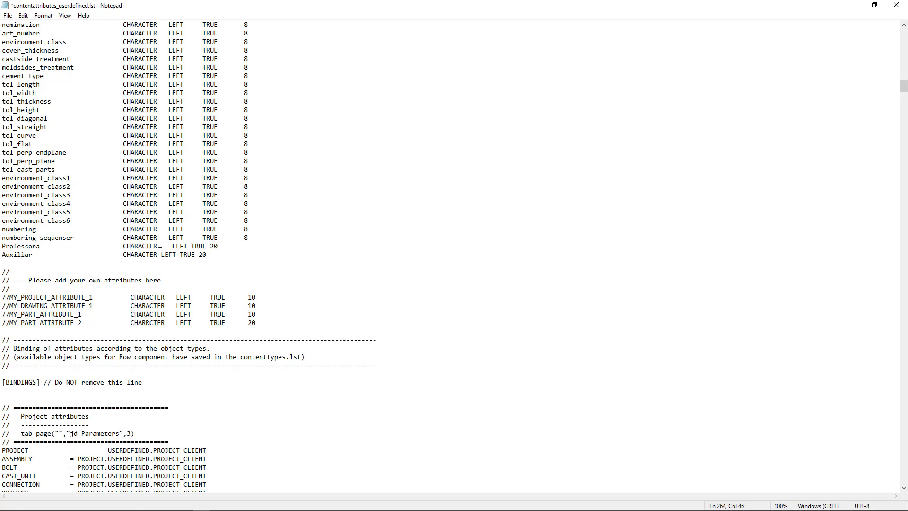
key("BackSpace")
left_click(161, 255)
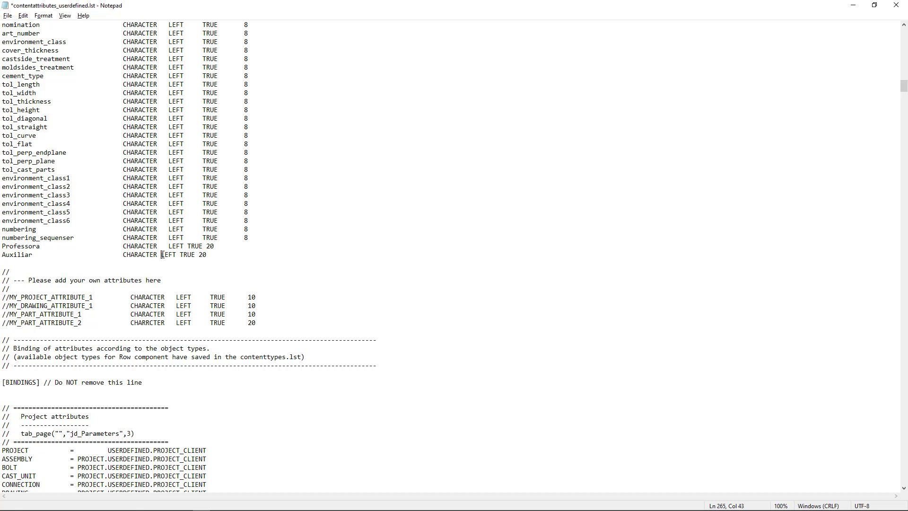
left_click(189, 247)
left_click(188, 255)
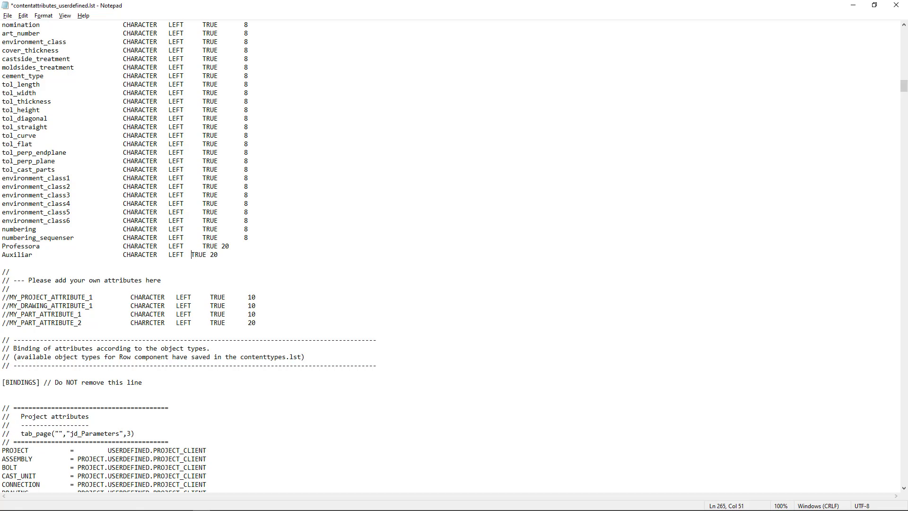
left_click(222, 246)
left_click(221, 255)
left_click(257, 255)
key("Delete")
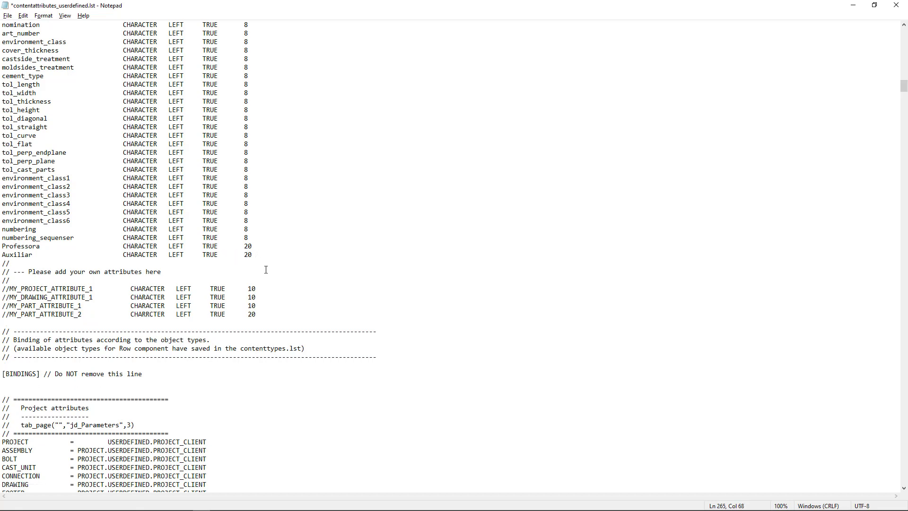
left_click_drag(252, 254, 2, 245)
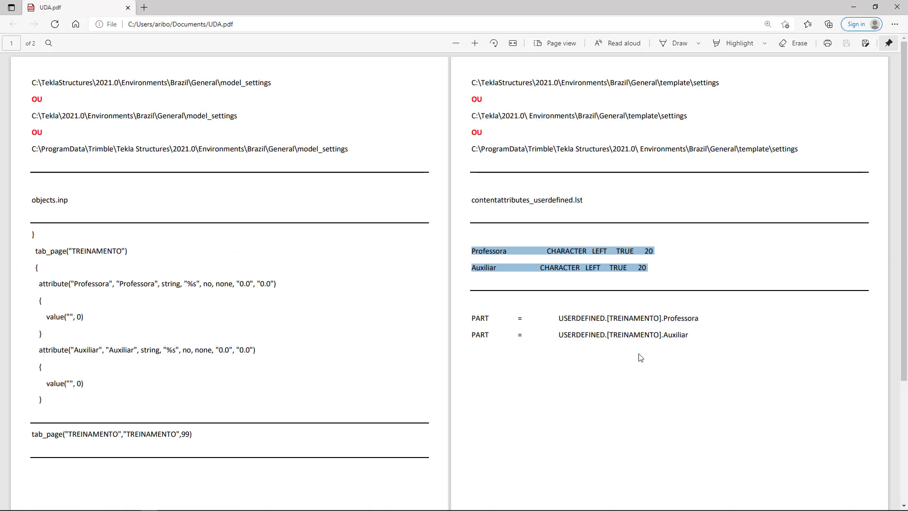
Copy the PART = USERDEFINED.[TREINAMENTO] lines for Professora and Auxiliar from UDA.pdf and paste them below the CONCRETE_INFO2 bindings in contentattributes_userdefined.lst.
left_click_drag(690, 335, 465, 318)
key("ctrl+c")
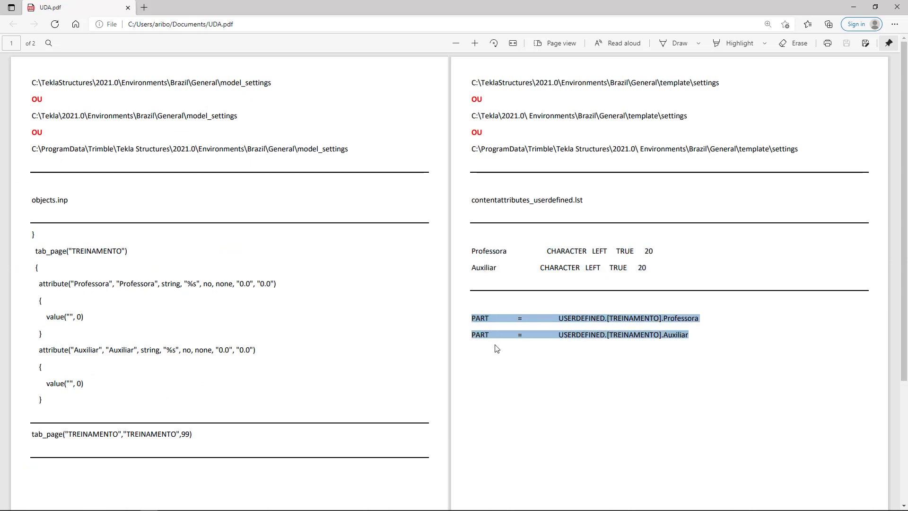
key("alt+Tab")
scroll(480, 322, "down", 20)
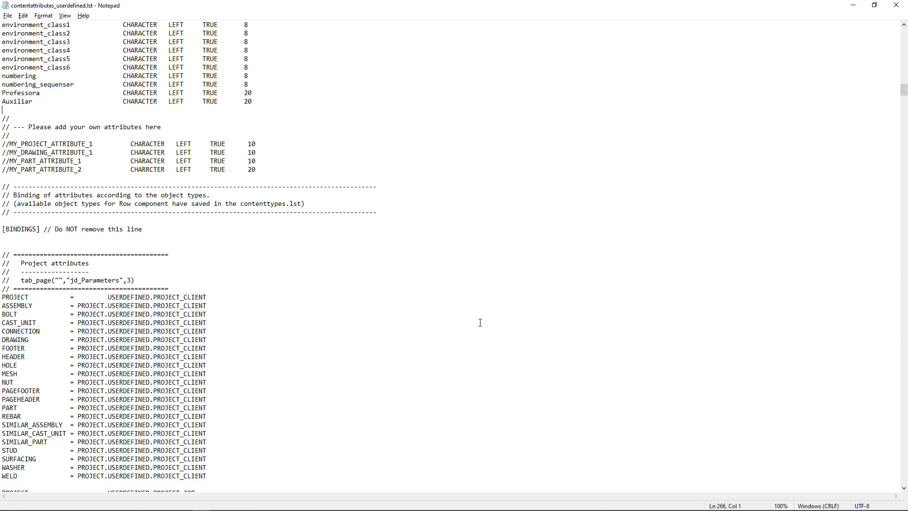
scroll(496, 317, "down", 20)
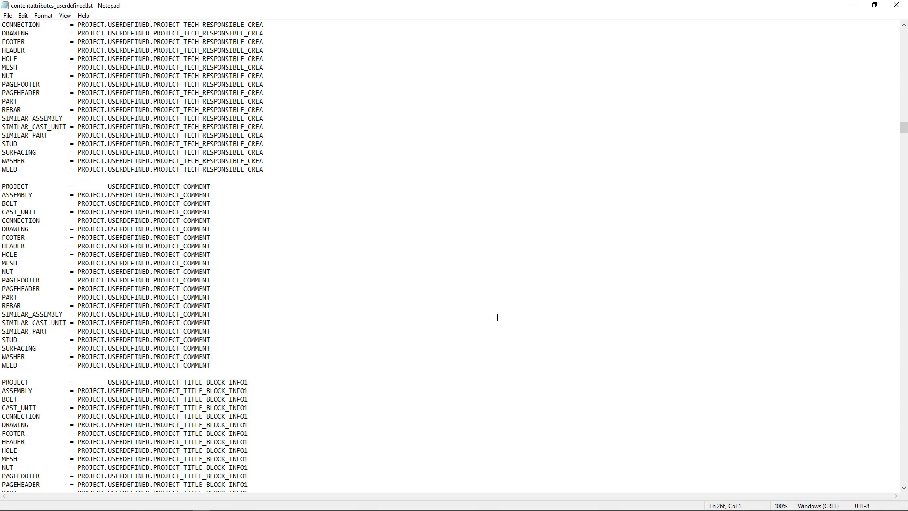
scroll(516, 304, "down", 20)
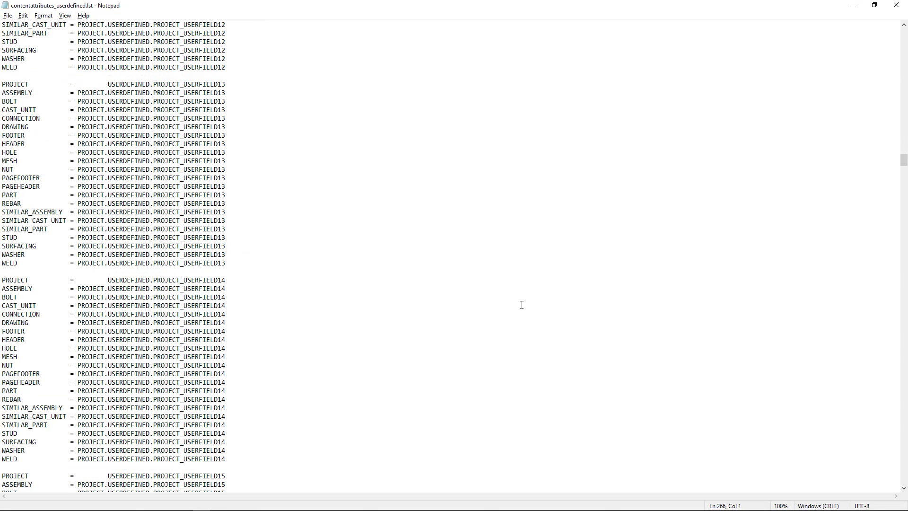
scroll(528, 304, "down", 20)
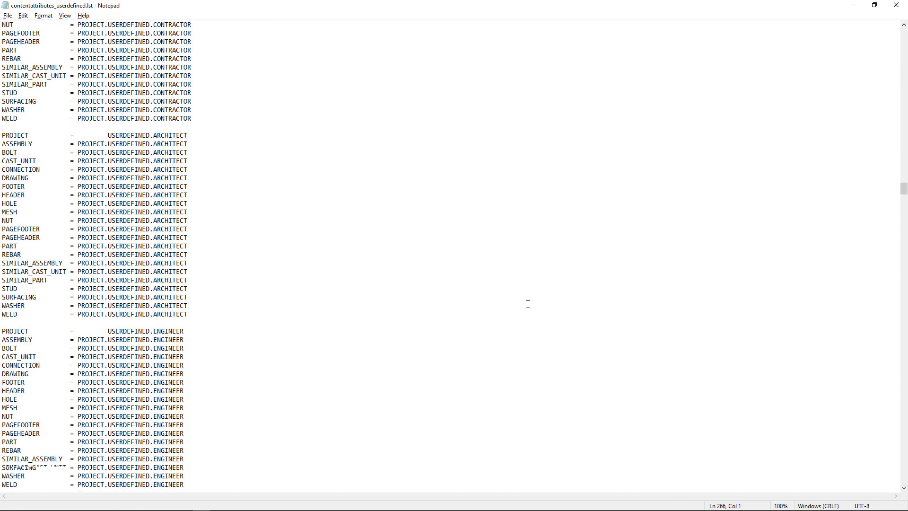
scroll(549, 309, "down", 20)
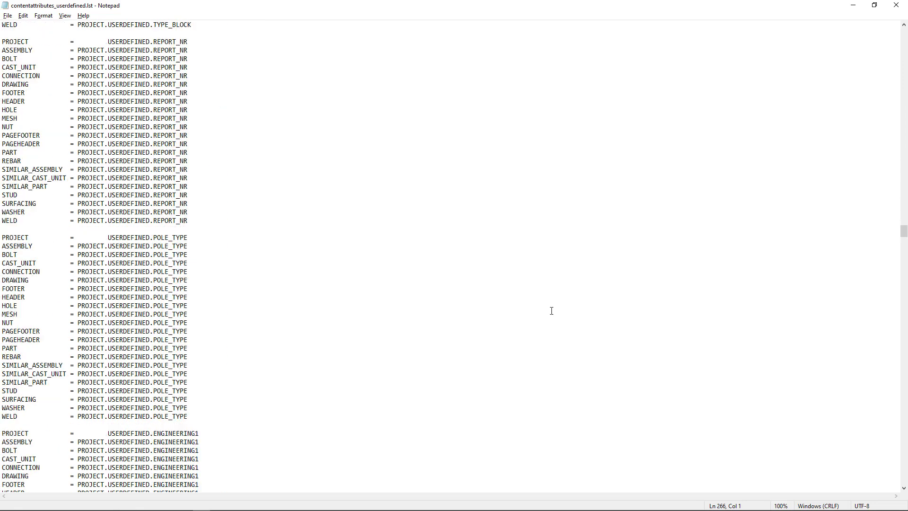
mouse_move(904, 243)
left_mouse_down()
mouse_move(901, 316)
mouse_move(895, 308)
left_mouse_up()
scroll(227, 166, "up", 6)
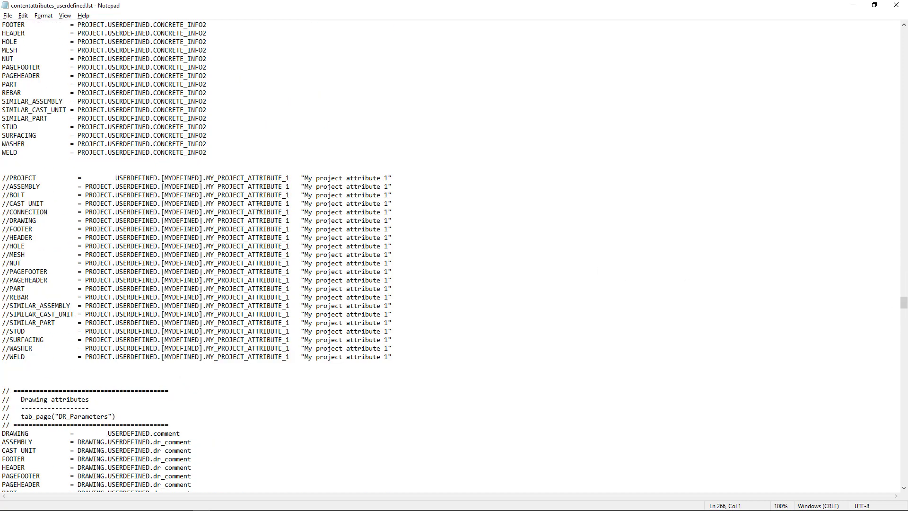
left_click(218, 232)
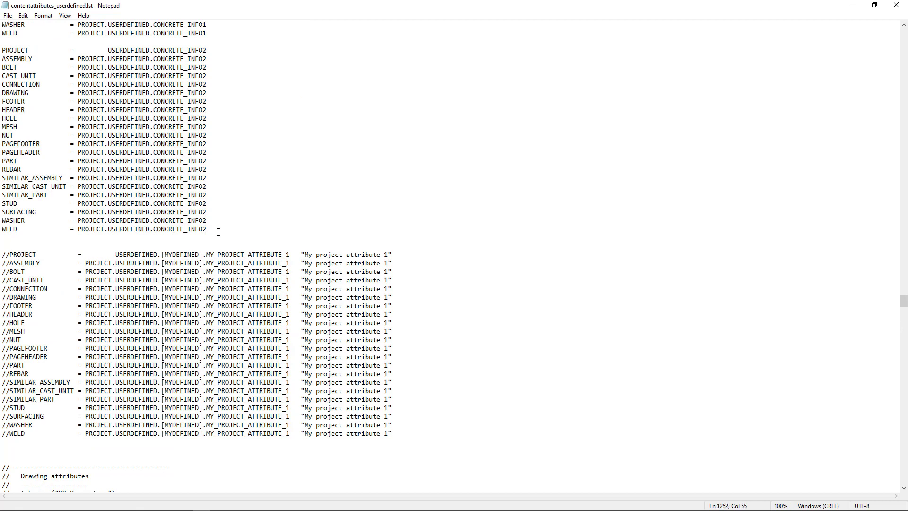
key("Return")
key("Return")
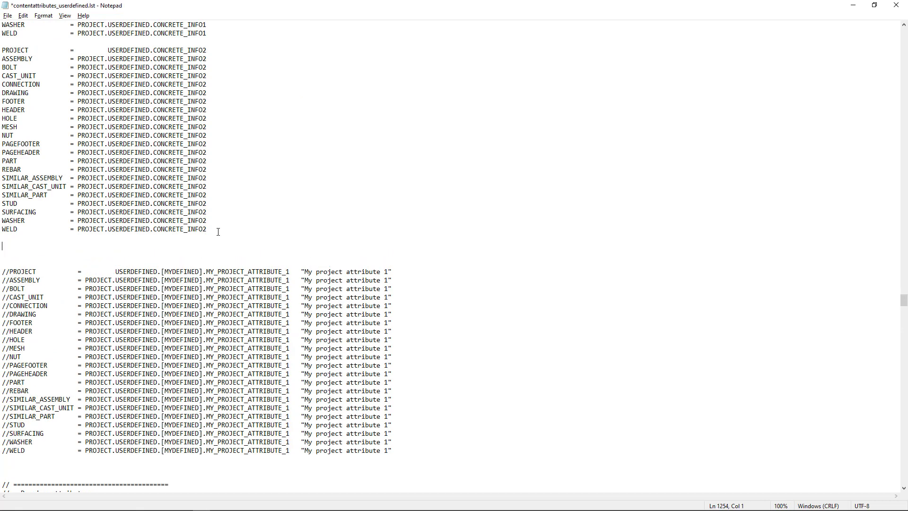
key("ctrl+v")
Align the equals signs of the two pasted PART lines with the bindings above them.
left_click(21, 247)
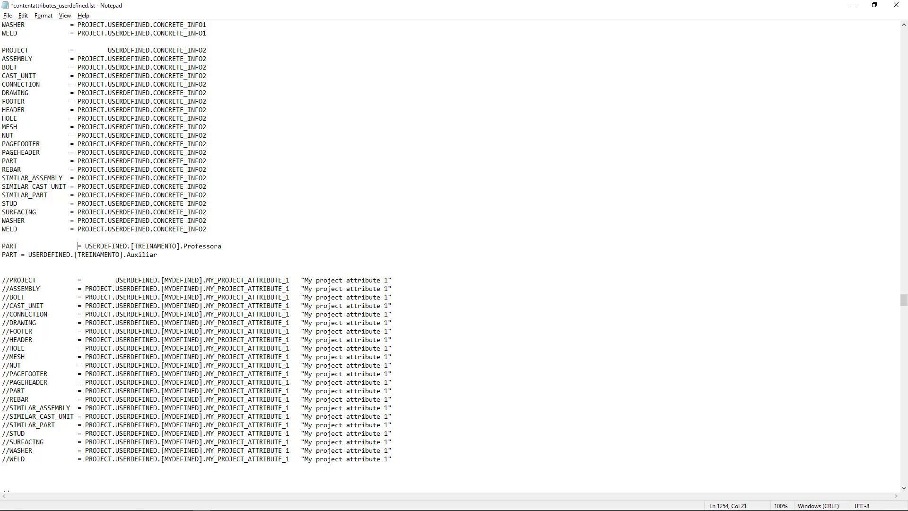
key("BackSpace")
key("BackSpace")
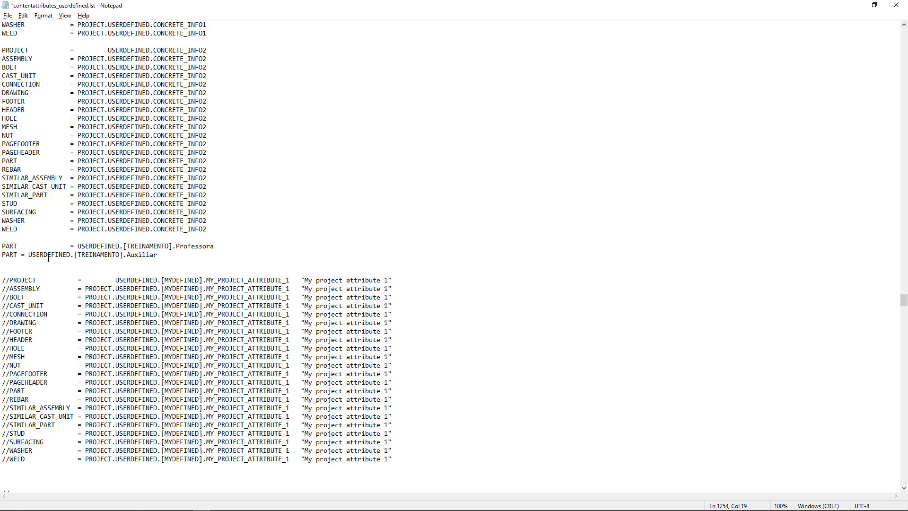
left_click(22, 254)
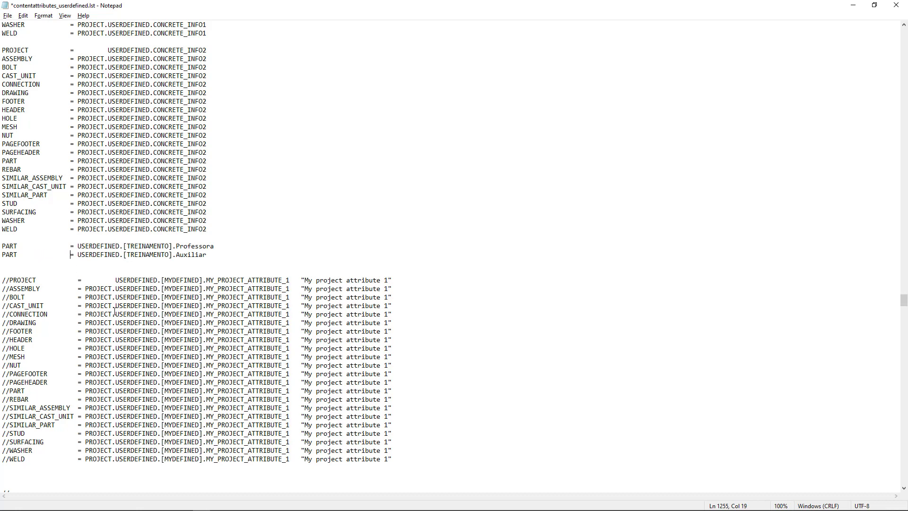
Check the two new PART bindings and save contentattributes_userdefined.lst.
left_click_drag(207, 256, 2, 246)
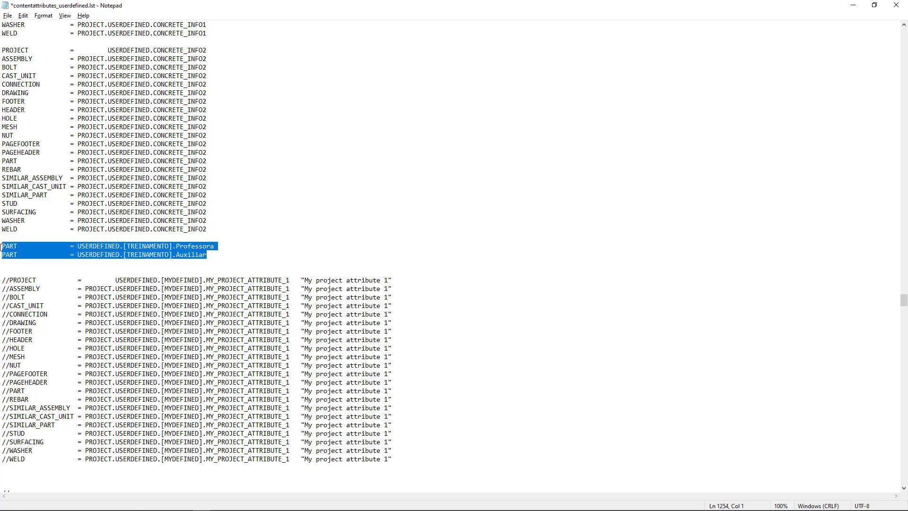
left_click(212, 261)
left_click(8, 16)
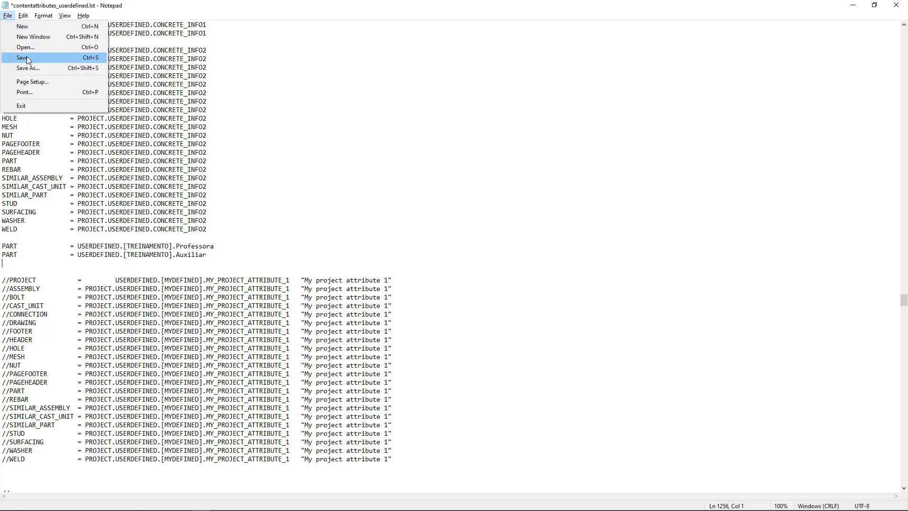
left_click(27, 58)
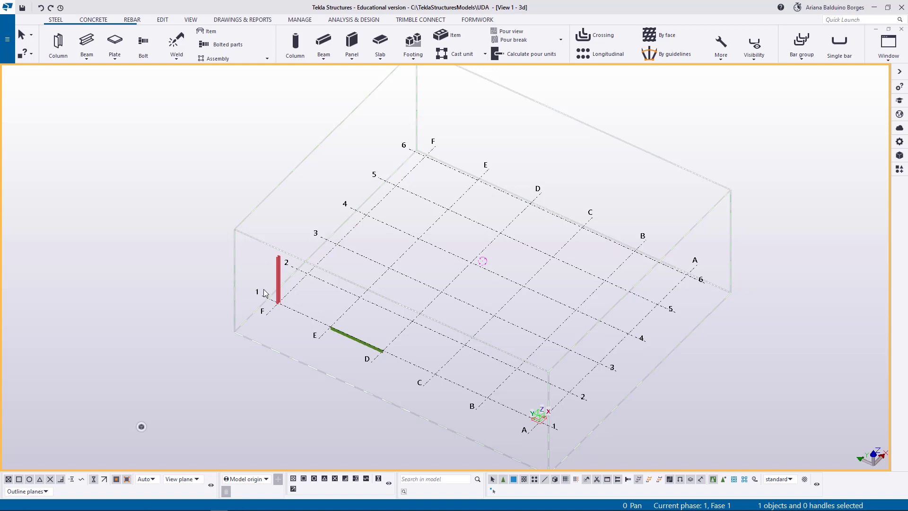
Examine the Professora, Auxiliar and Desenhista fields under TREINAMENTO in the steel column's user-defined attributes, and close them.
middle_click_drag(255, 314, 263, 308)
scroll(291, 265, "up", 10)
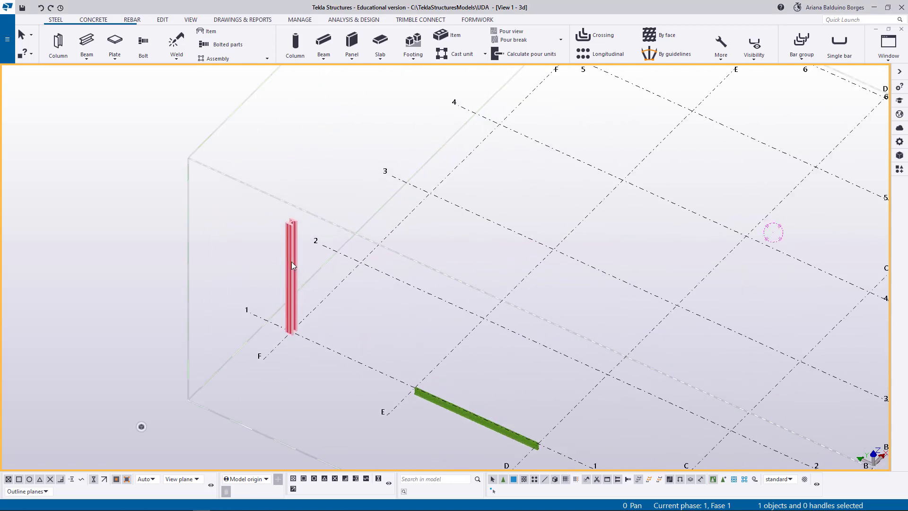
middle_click_drag(263, 267, 205, 249)
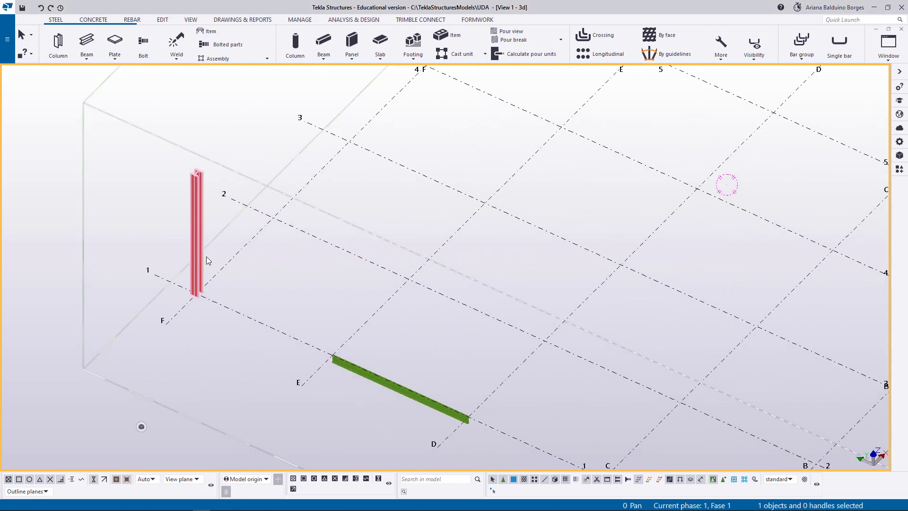
left_click(195, 200)
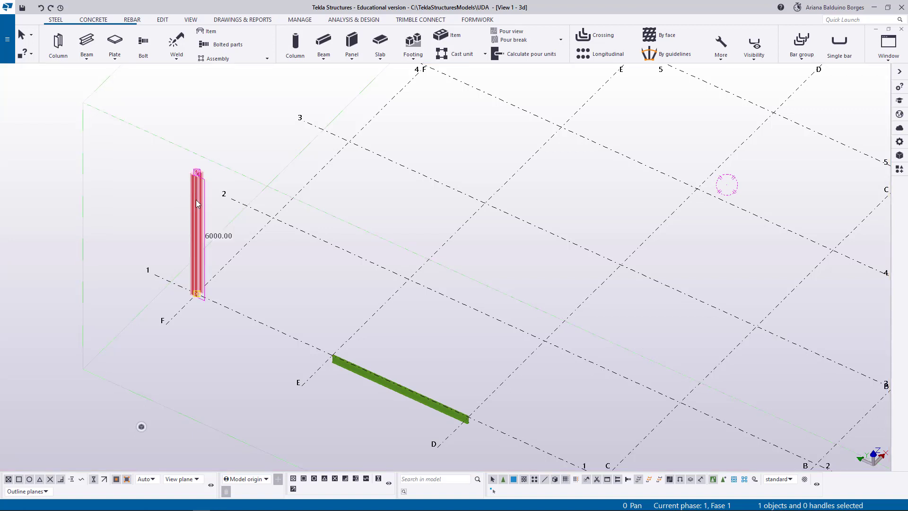
left_click(357, 376)
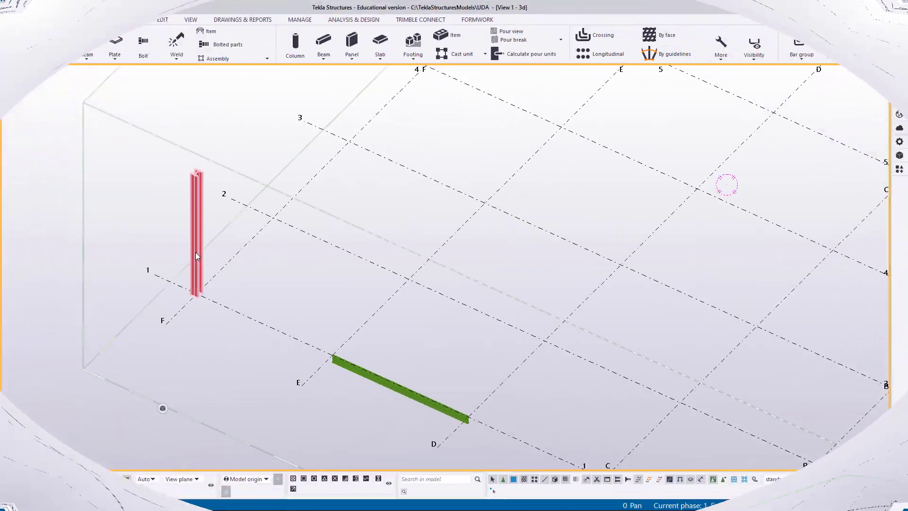
left_click(196, 249)
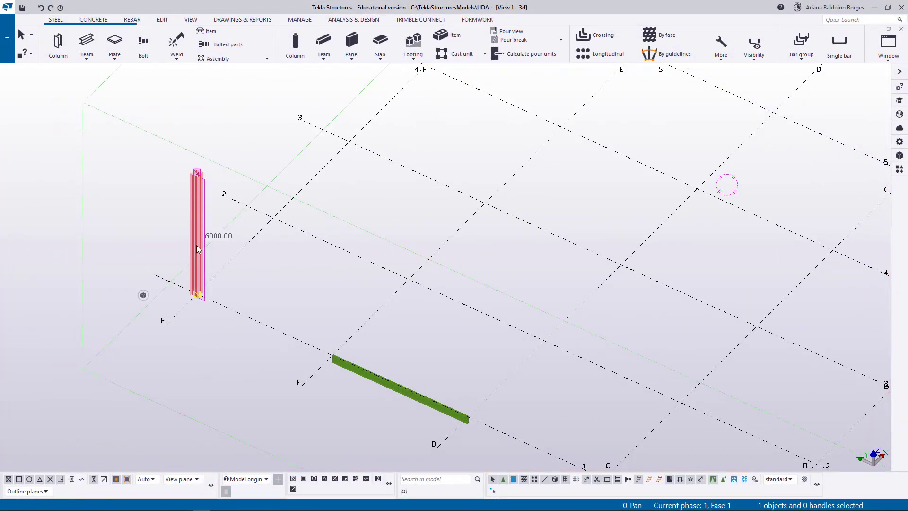
double_click(197, 245)
left_click(784, 339)
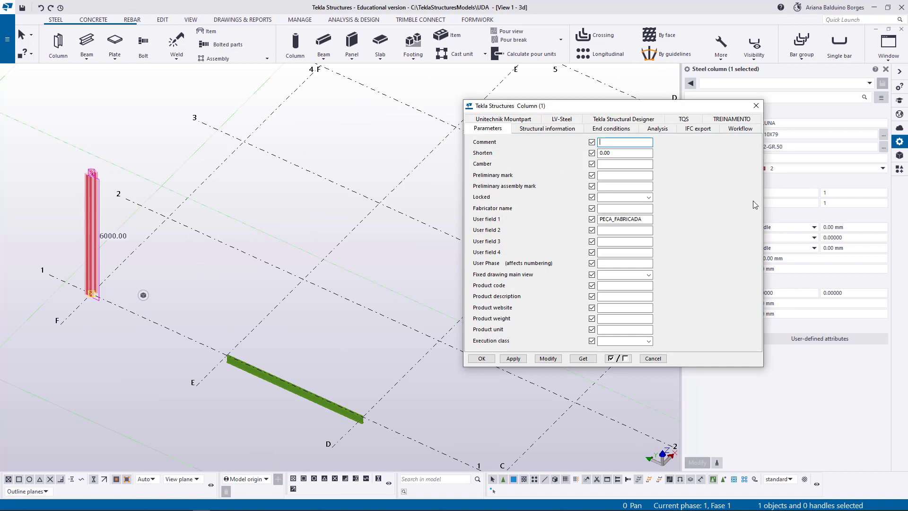
left_click(718, 123)
left_click(639, 142)
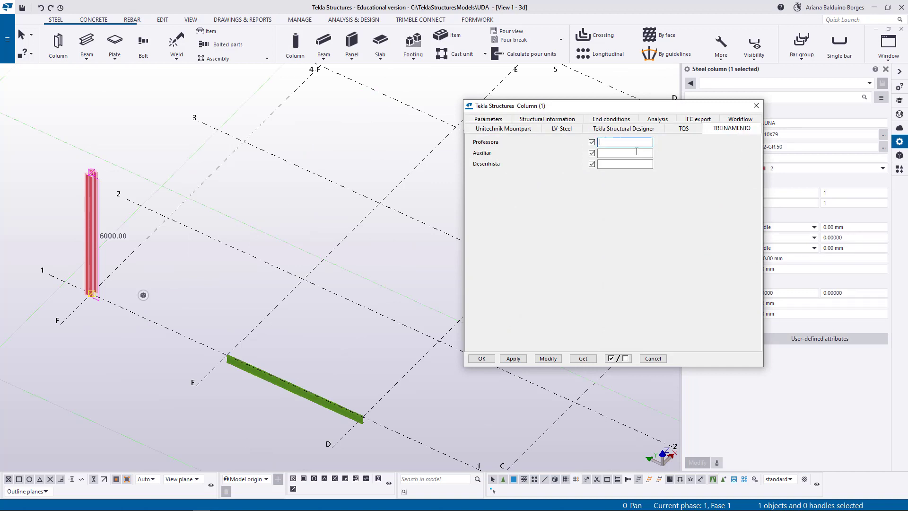
left_click(637, 153)
left_click(638, 163)
left_click(755, 108)
Examine the TREINAMENTO fields in the user-defined attributes of the steel beam between E and D, then close them and clear the selection.
left_click(282, 385)
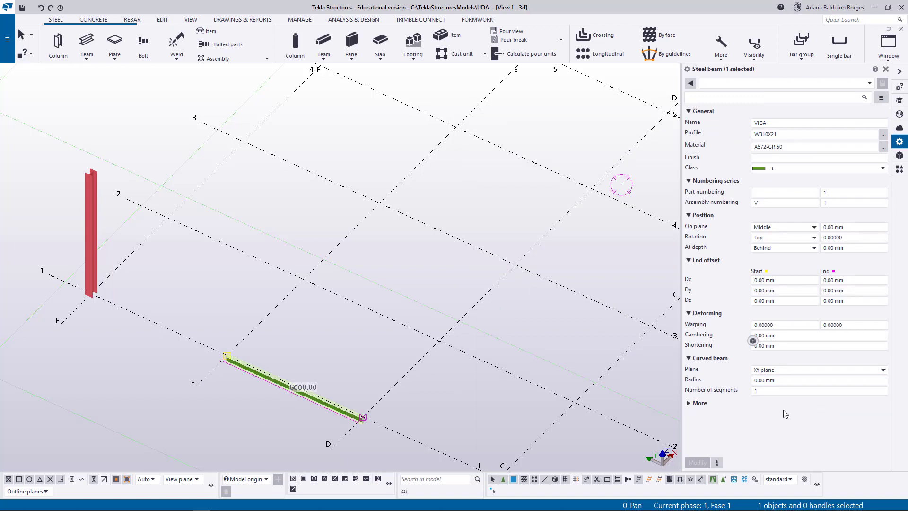
left_click(707, 403)
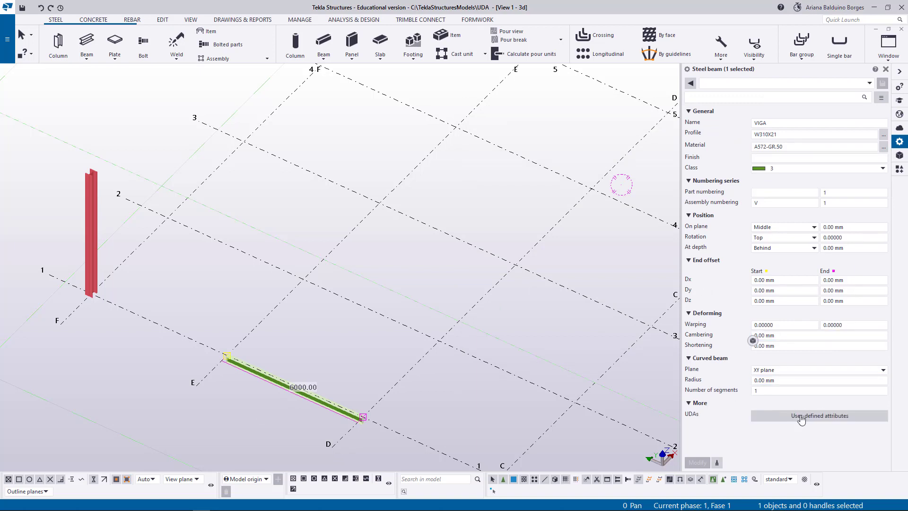
left_click(803, 416)
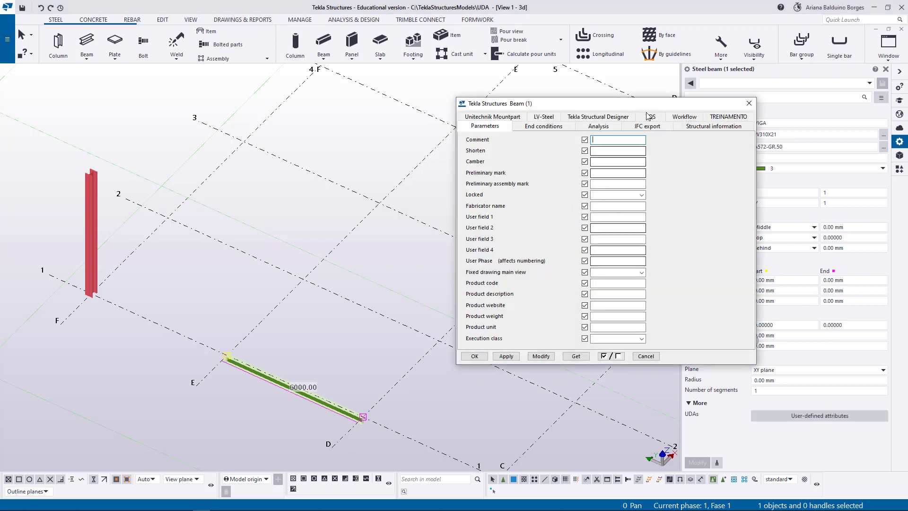
left_click(728, 117)
left_click(629, 150)
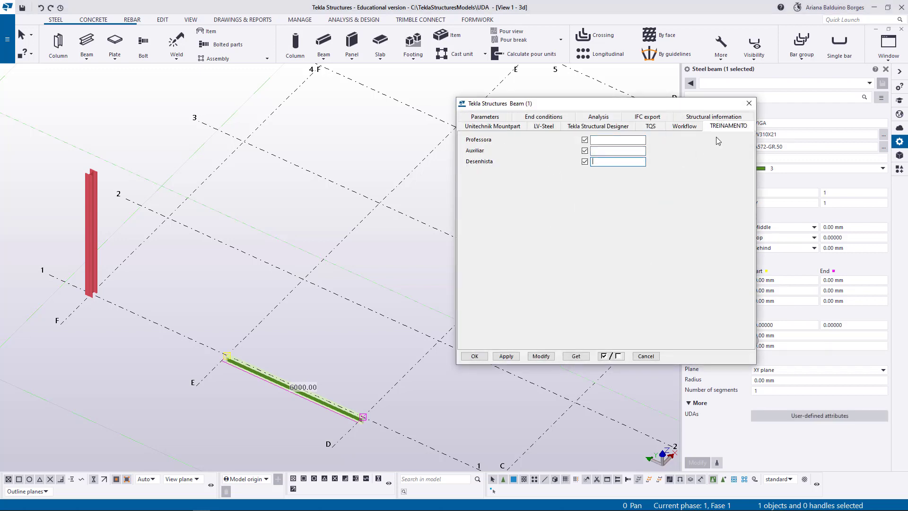
left_click(749, 104)
left_click(98, 100)
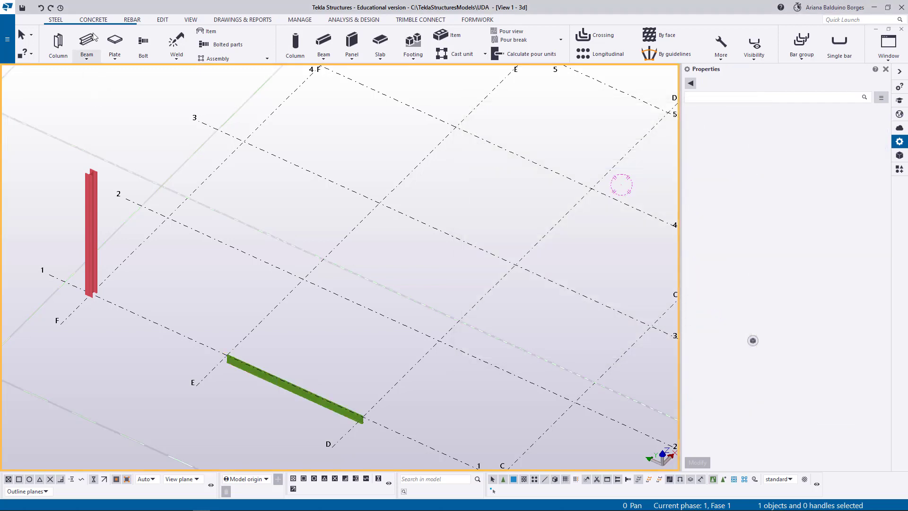
Place a 400*400 concrete column in CONCRETO_ARMADO at the intersection of grid lines F and 2 and end the command.
left_click(93, 20)
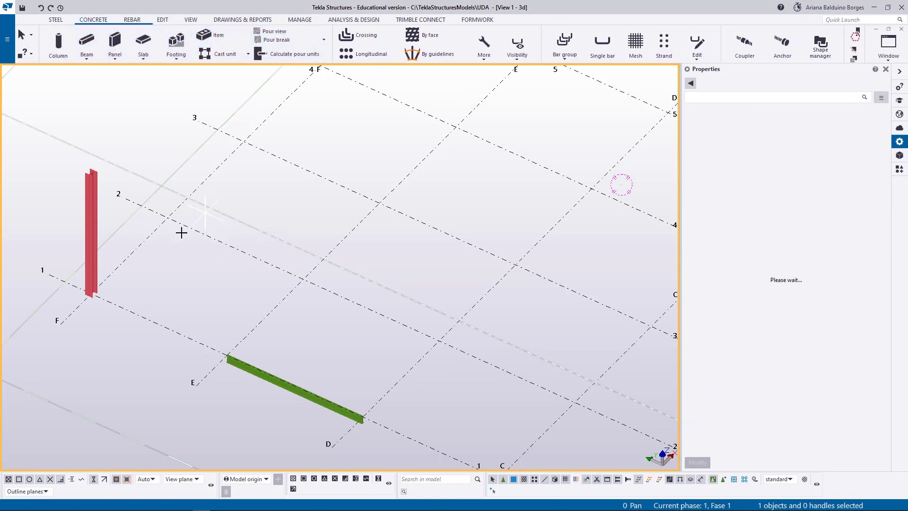
left_click(167, 218)
right_click(188, 173)
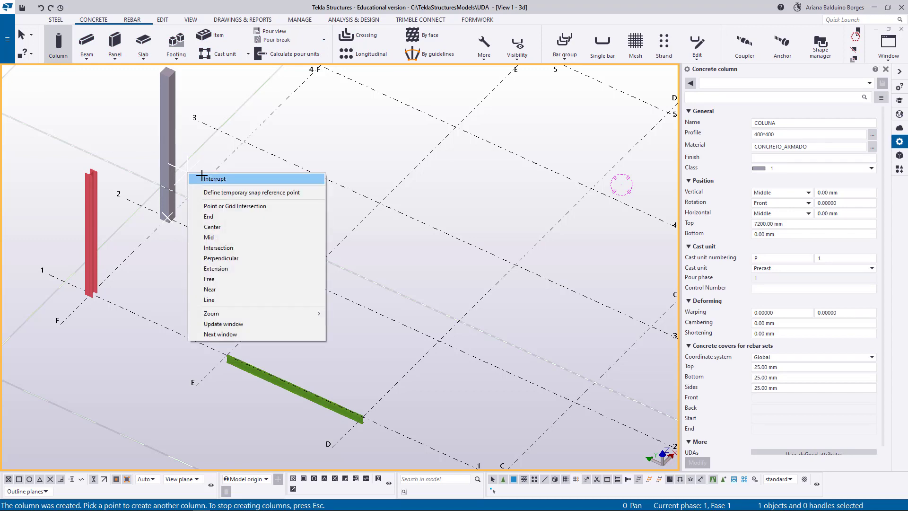
left_click(200, 177)
Examine the TREINAMENTO fields in the new concrete column's user-defined attributes, then close them and clear the selection.
left_click(167, 143)
scroll(784, 453, "down", 1)
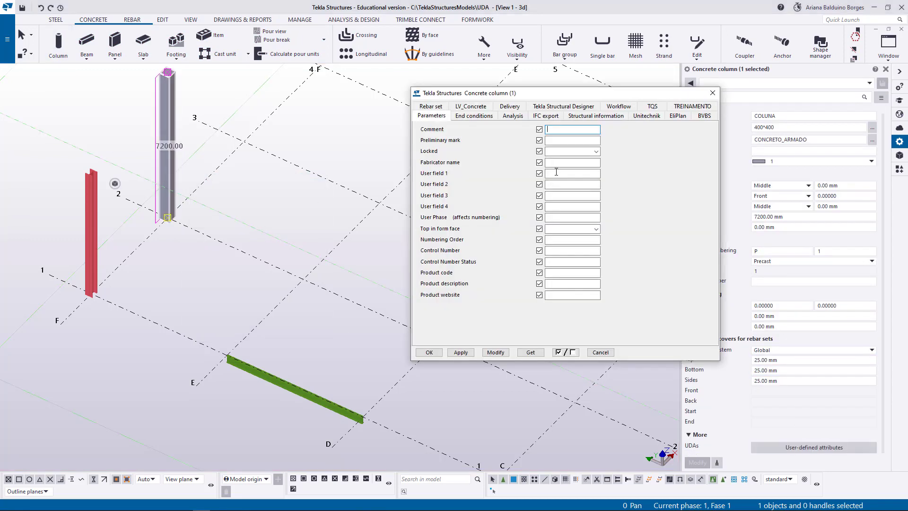
left_click(709, 107)
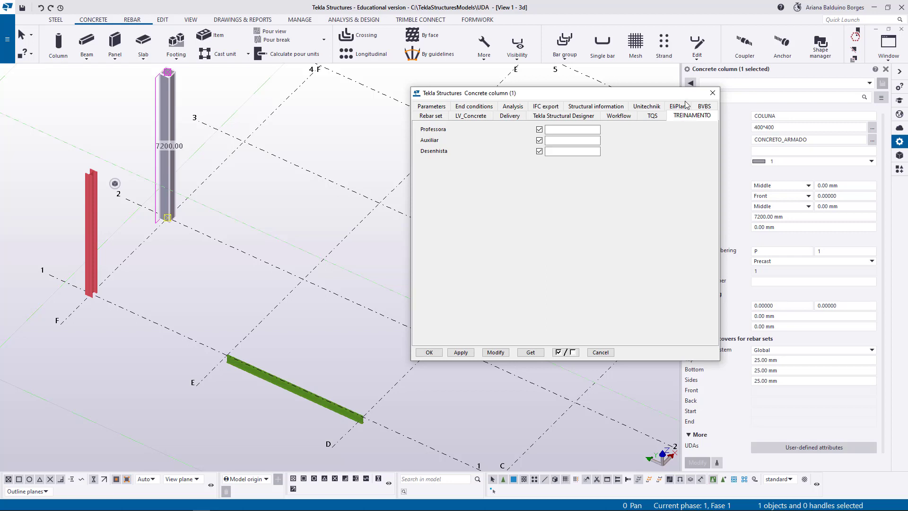
left_click(713, 93)
left_click(210, 93)
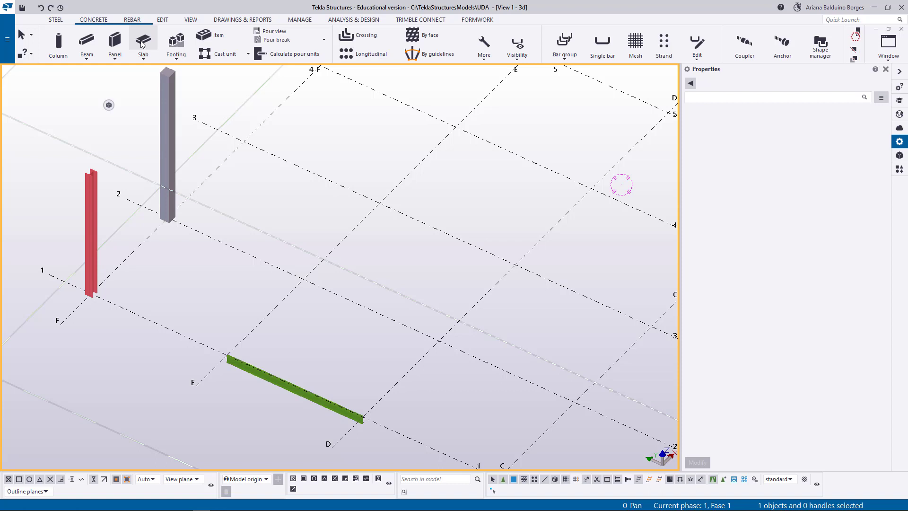
Check the concrete slab's user-defined attributes for a TREINAMENTO page, then close them and interrupt the Slab command.
left_click(144, 42)
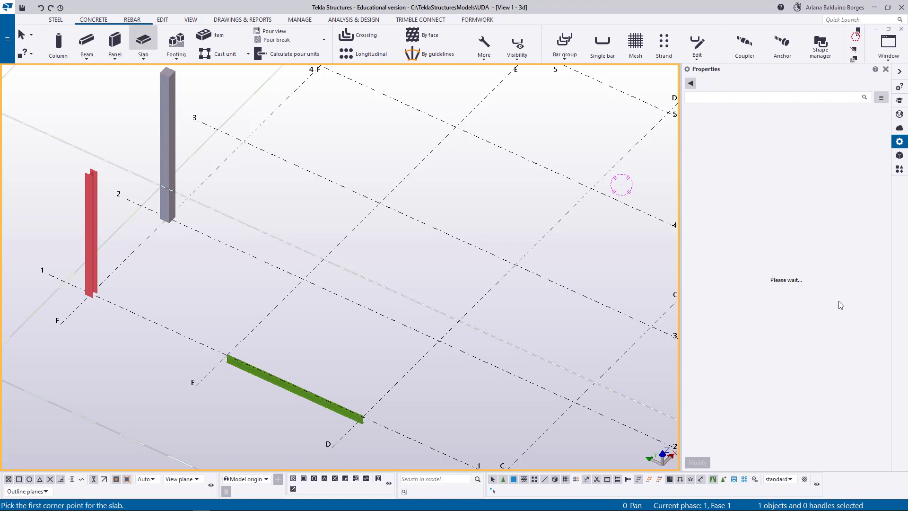
left_click(818, 366)
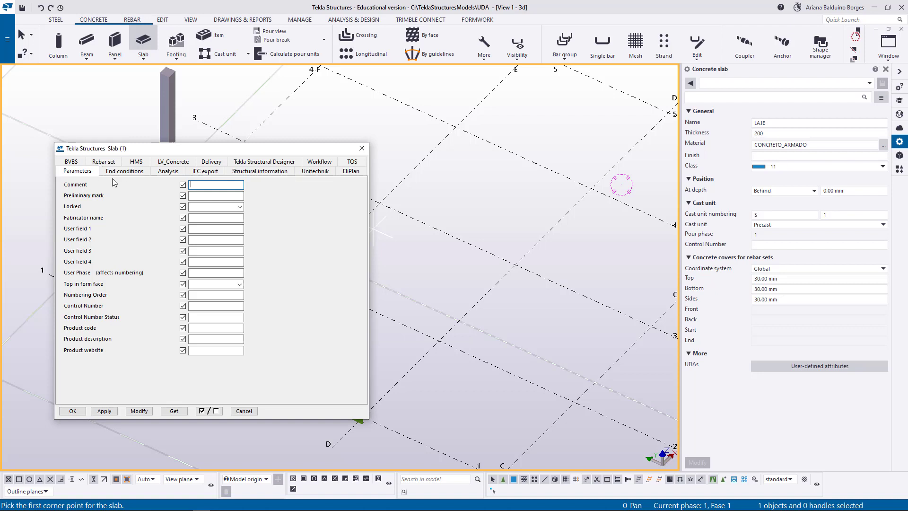
left_click(362, 148)
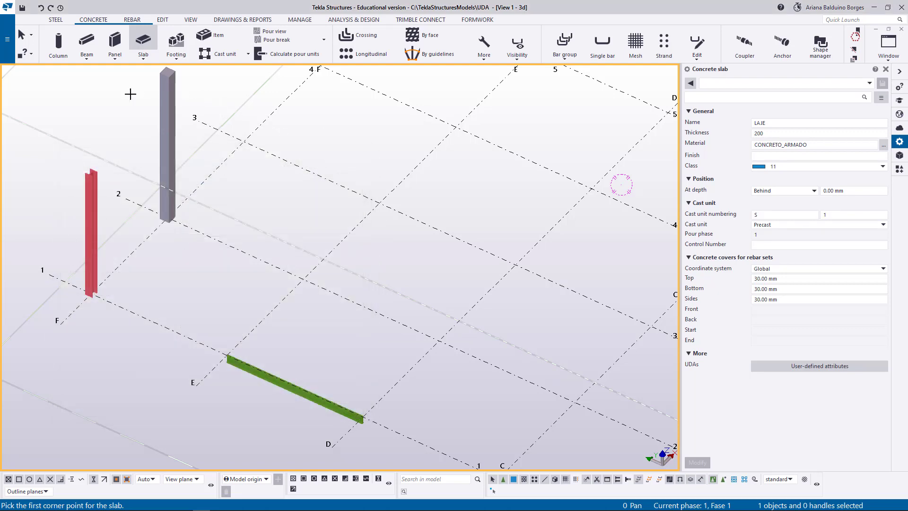
right_click(130, 94)
left_click(142, 99)
Examine the TREINAMENTO fields in the concrete beam's user-defined attributes, then close them and interrupt the Beam command.
left_click(87, 43)
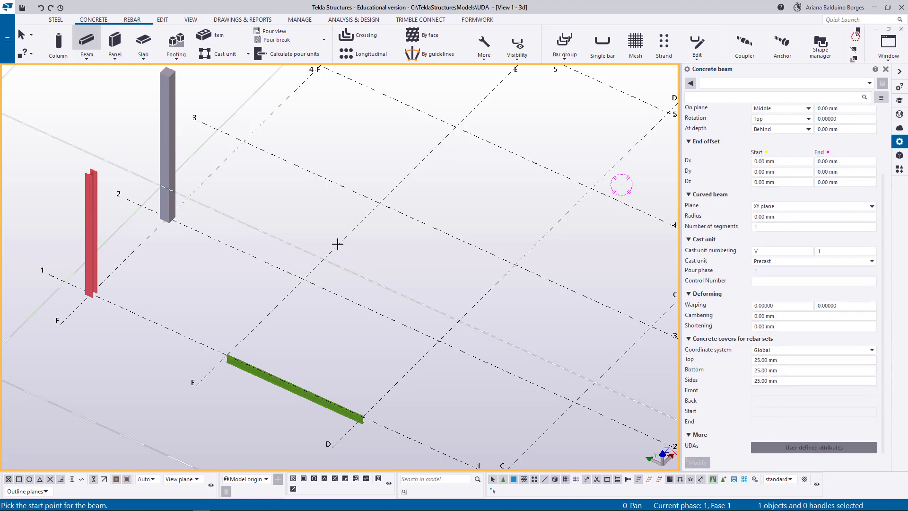
left_click(813, 447)
left_click(866, 119)
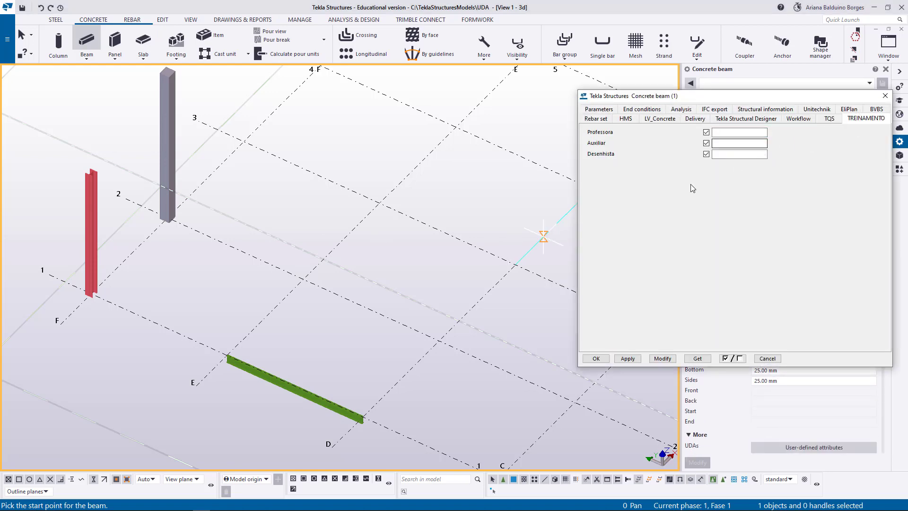
left_click(885, 96)
right_click(263, 118)
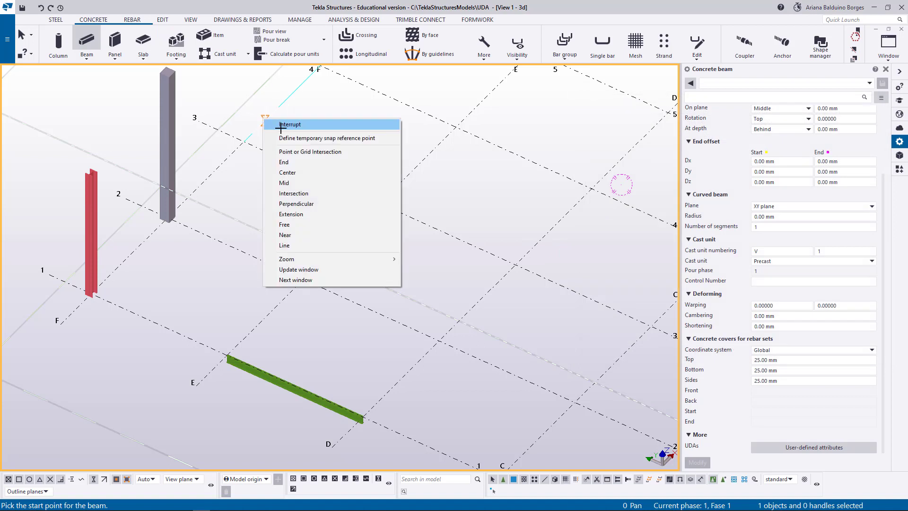
left_click(280, 126)
Examine the TREINAMENTO fields in the steel contour plate's user-defined attributes, then close them and interrupt the Plate command.
left_click(56, 19)
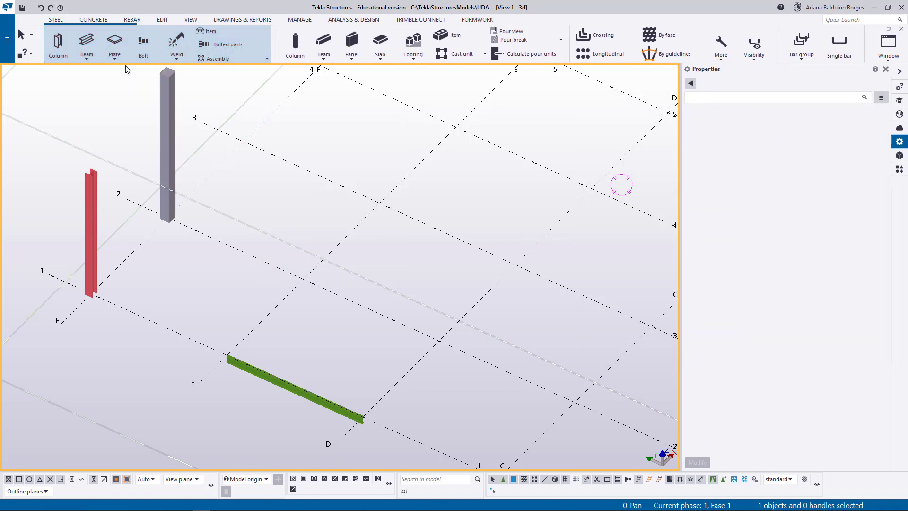
left_click(116, 42)
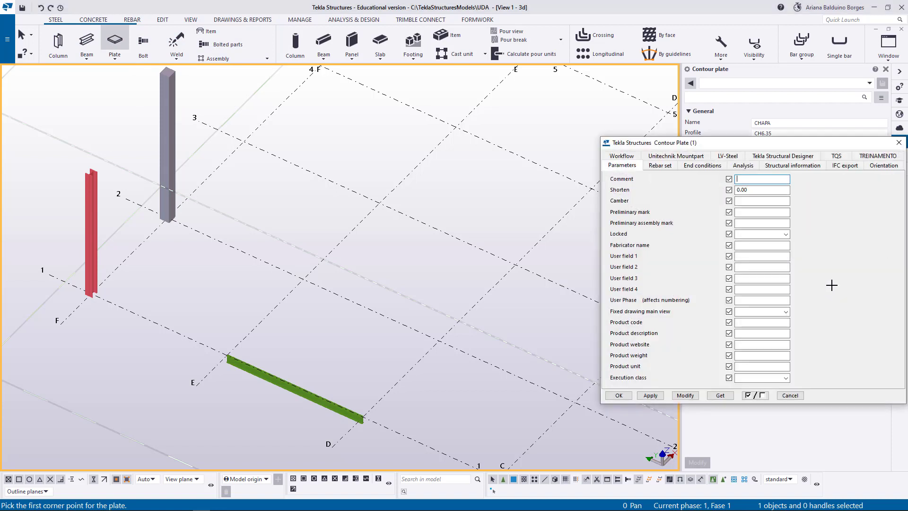
left_click(877, 164)
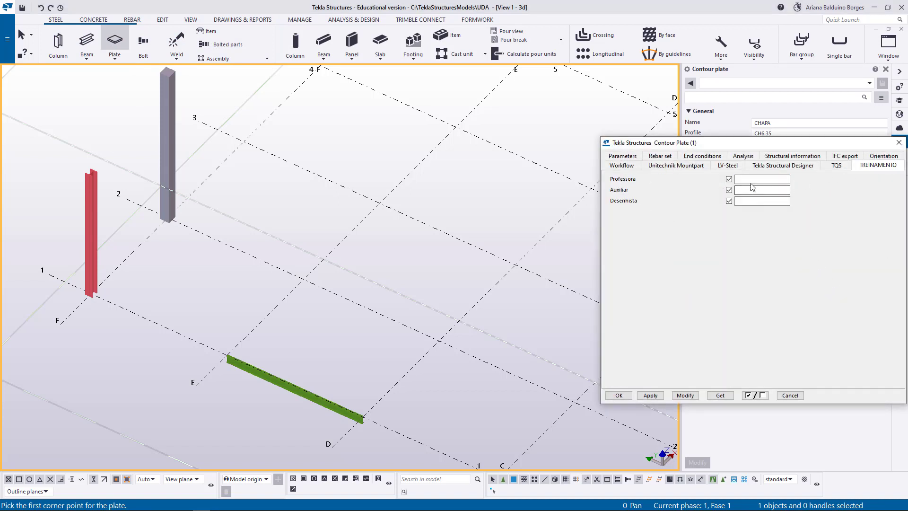
left_click(899, 142)
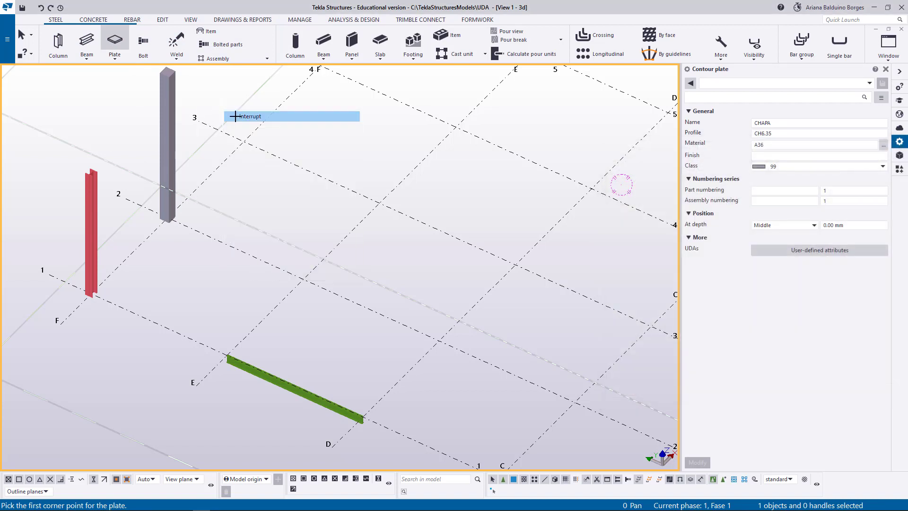
Check the bolt's user-defined attributes for a TREINAMENTO page, then close them and interrupt the Bolt command.
left_click(143, 43)
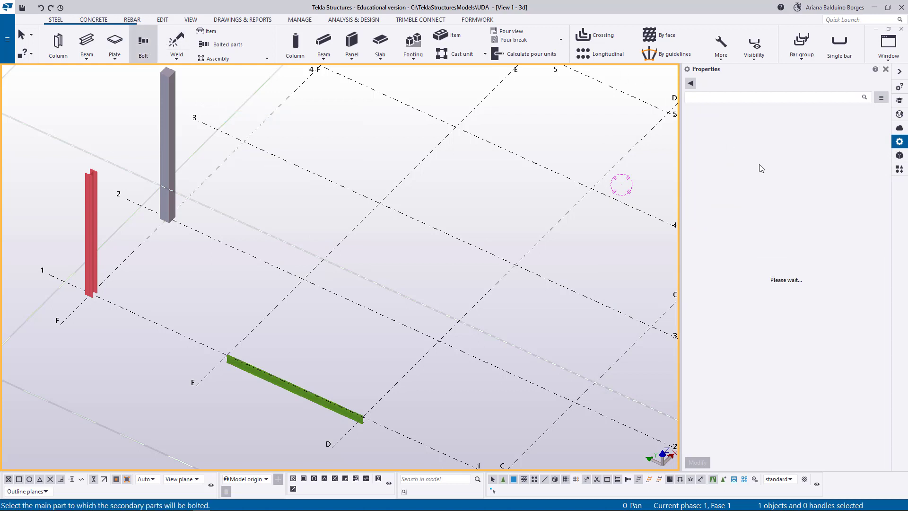
scroll(799, 343, "down", 1)
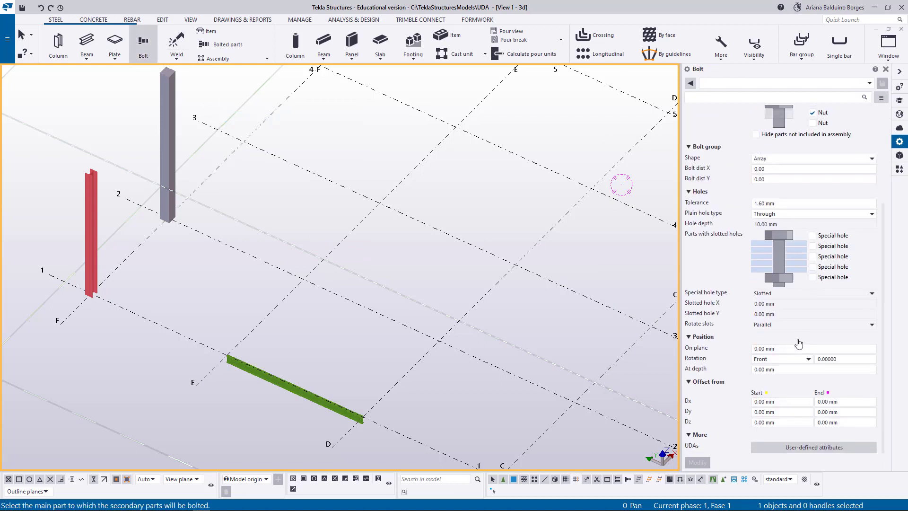
left_click(807, 447)
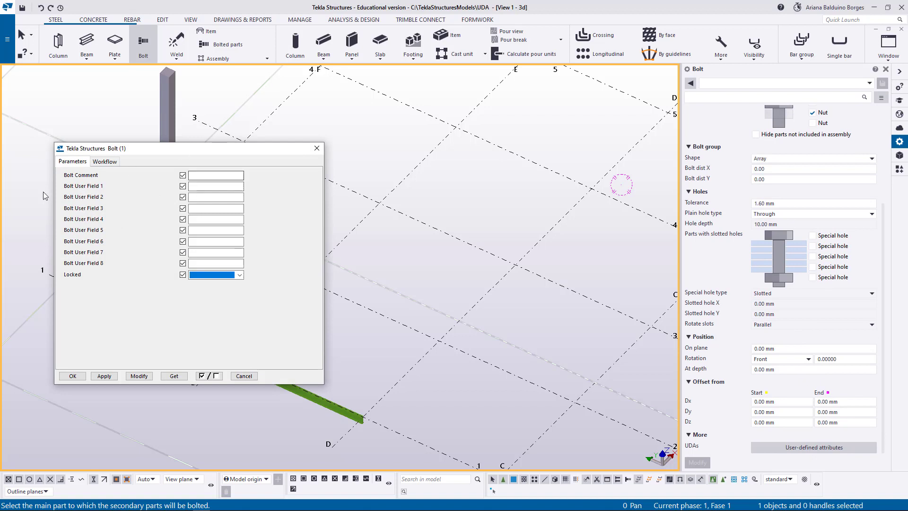
right_click(319, 142)
left_click(327, 147)
Check the weld's user-defined attributes for a TREINAMENTO page, then close them and interrupt the Weld command.
left_click(177, 40)
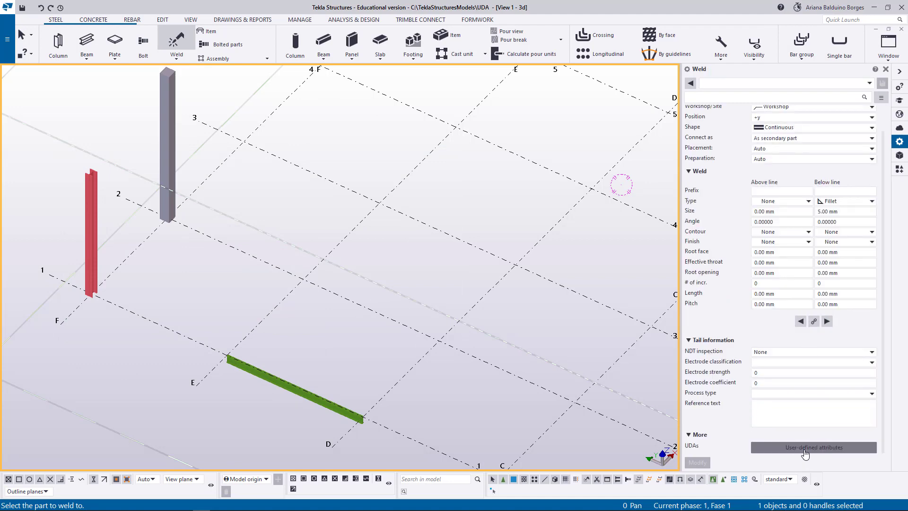
left_click(806, 447)
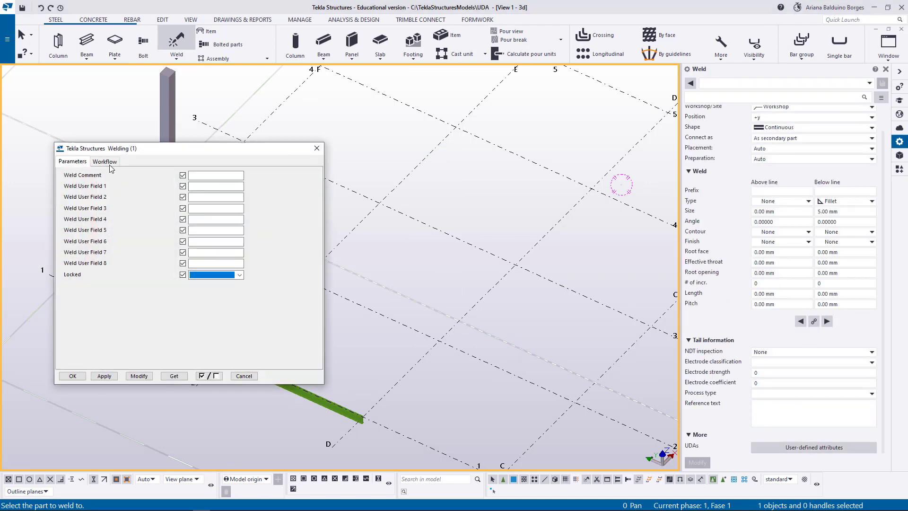
left_click(109, 163)
left_click(317, 148)
right_click(326, 140)
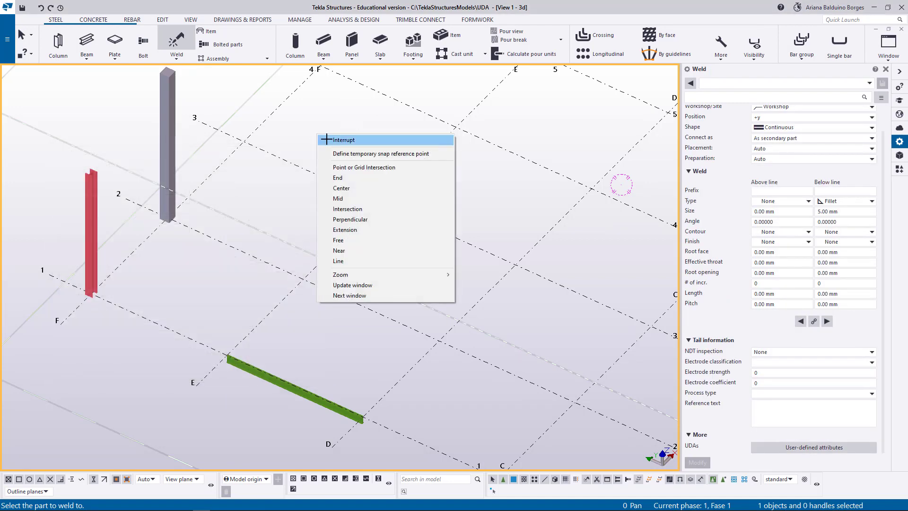
left_click(326, 139)
scroll(300, 203, "down", 2)
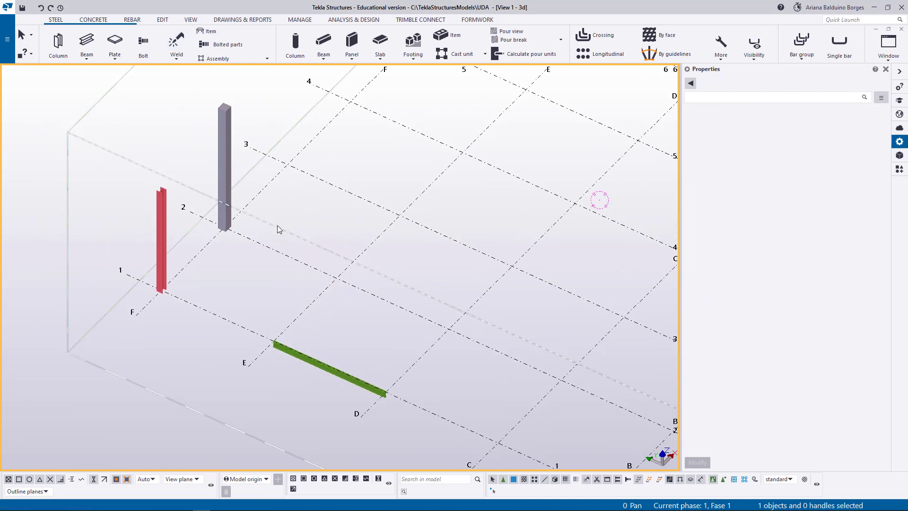
Run numbering with the steel column at grid intersection F-1 selected, and create a single-part drawing of that column.
left_click(162, 228)
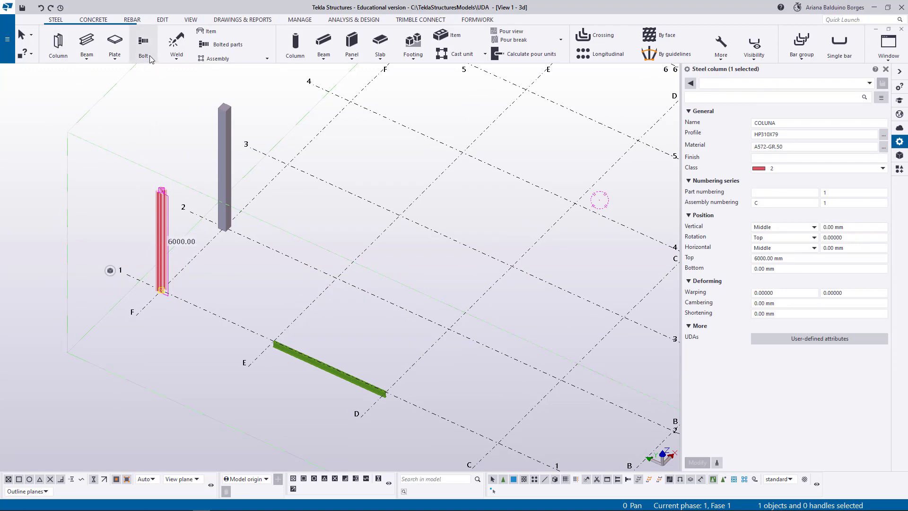
left_click(239, 20)
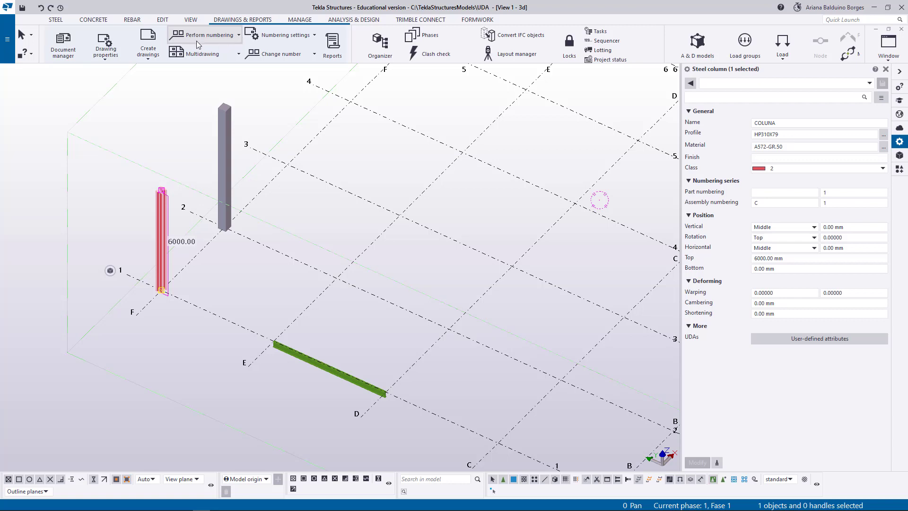
left_click(229, 36)
left_click(206, 101)
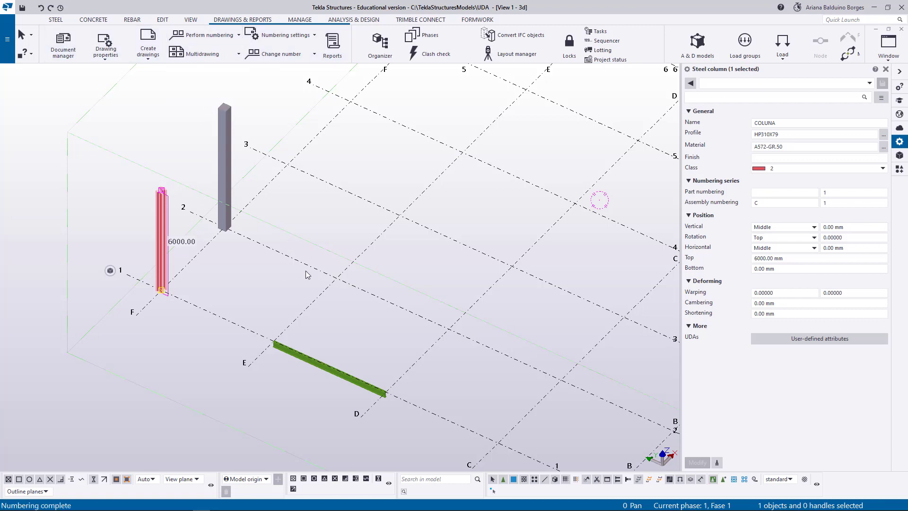
left_click(148, 51)
left_click(171, 92)
Examine the Workflow, Parameters and LV_drawing_info user-defined attributes of the column's single-part drawing, then close its properties.
left_click(63, 45)
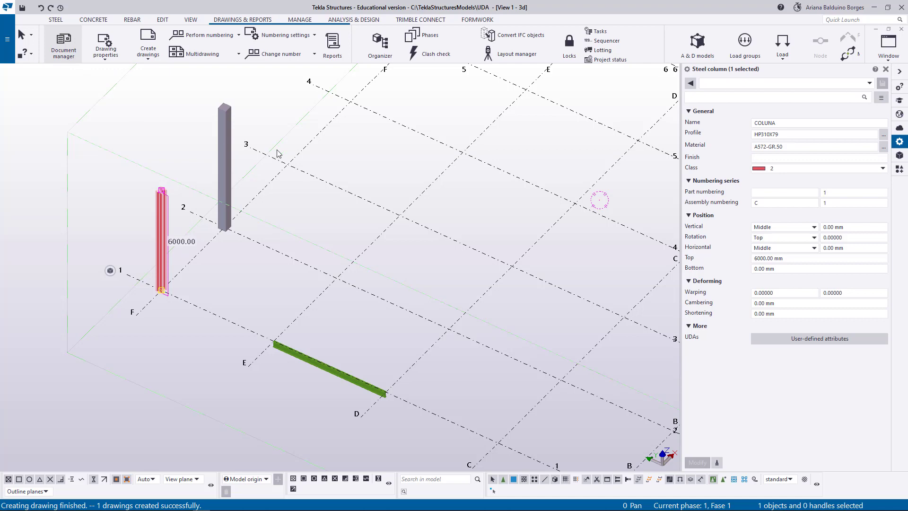
left_click(281, 125)
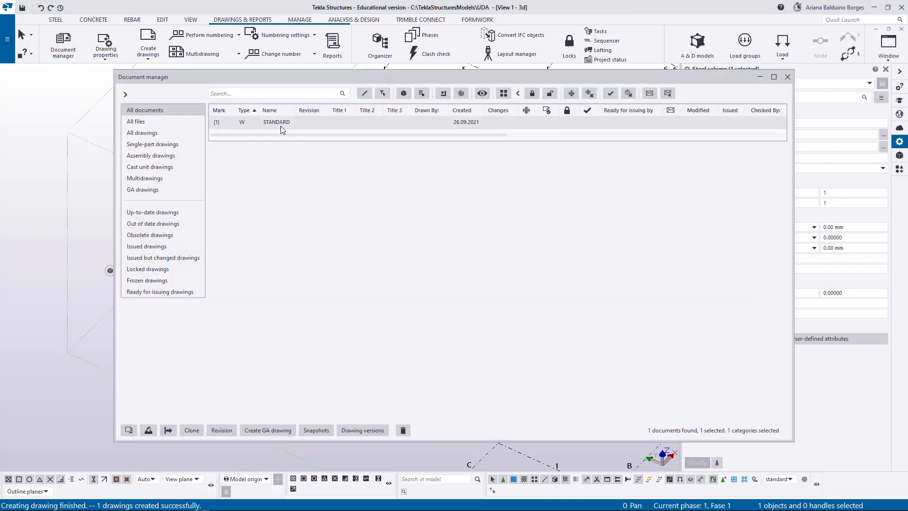
right_click(281, 125)
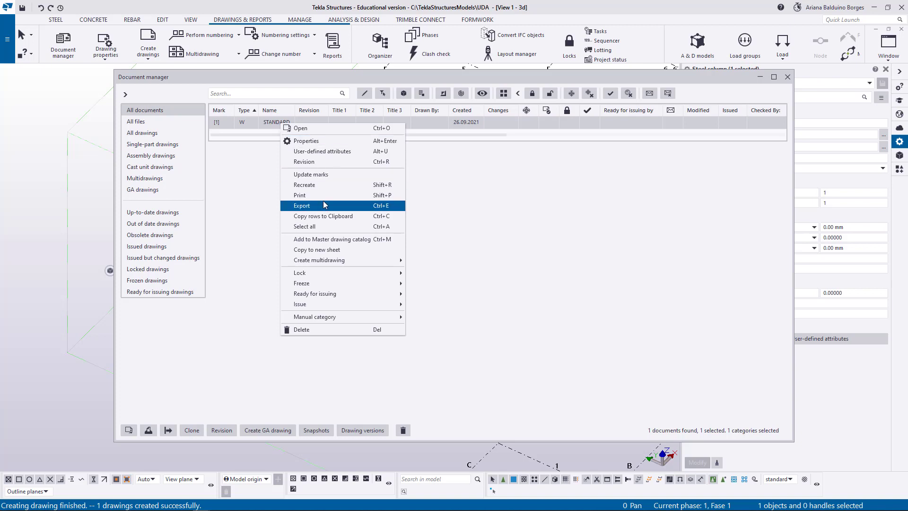
left_click(308, 141)
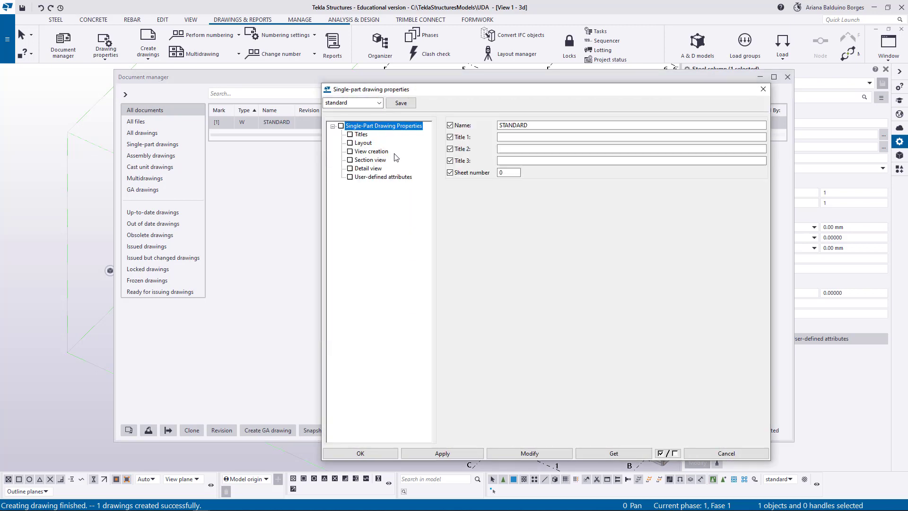
left_click(361, 178)
left_click(494, 127)
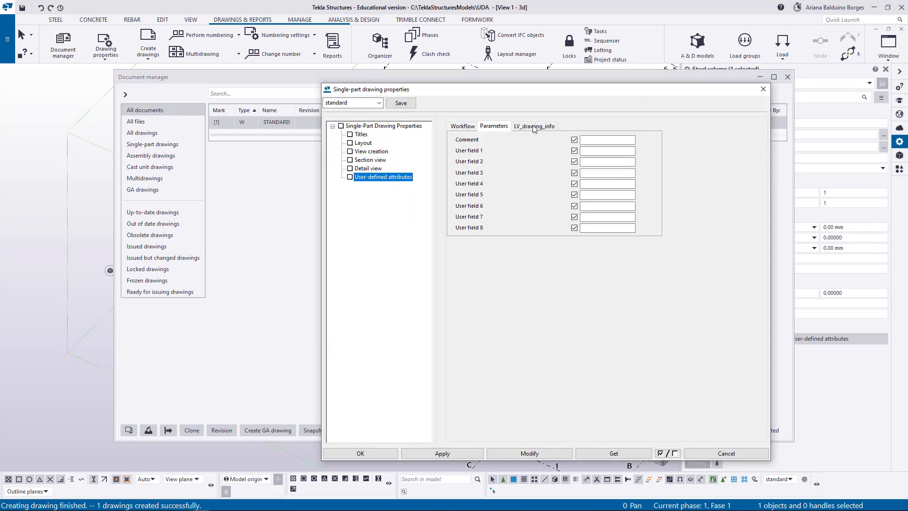
left_click(538, 126)
left_click(496, 127)
left_click(462, 127)
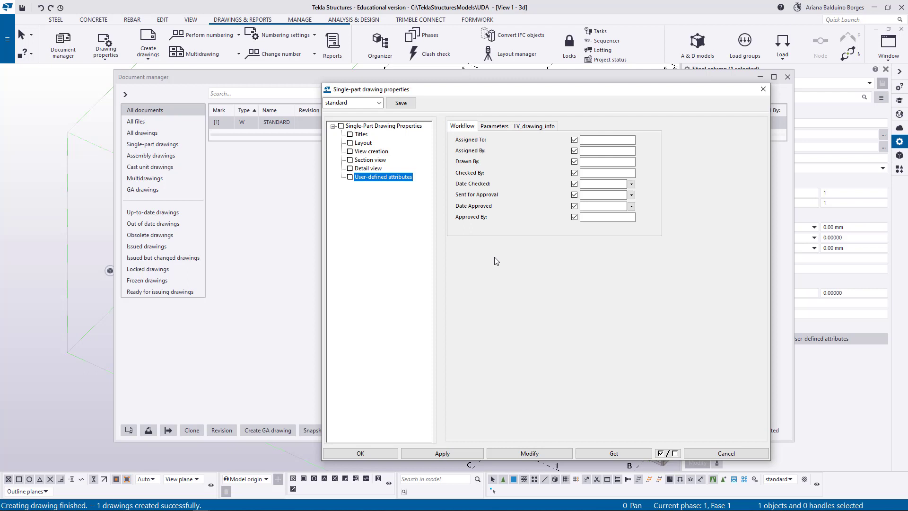
left_click(762, 90)
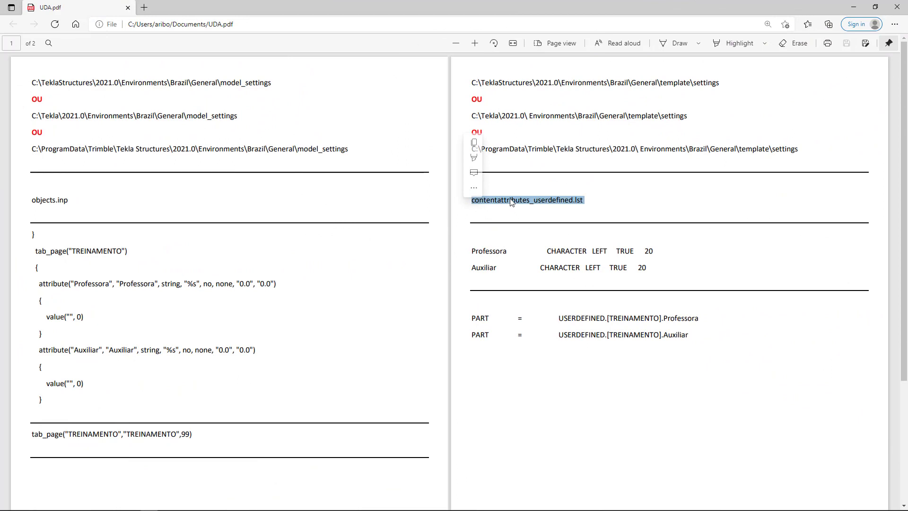
Switch back to Tekla Structures and launch the Template Editor, highlighting the attribute definition lines in UDA.pdf meanwhile.
key("alt+Tab")
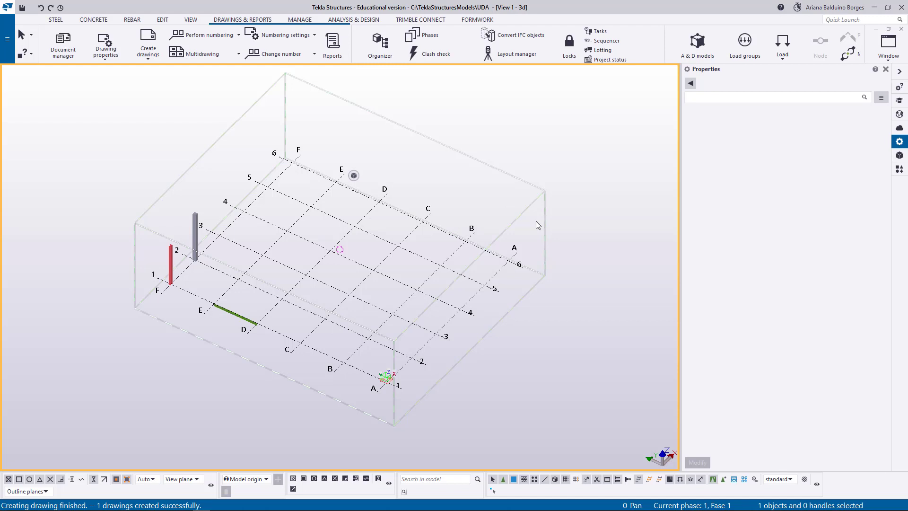
middle_click_drag(482, 302, 500, 316)
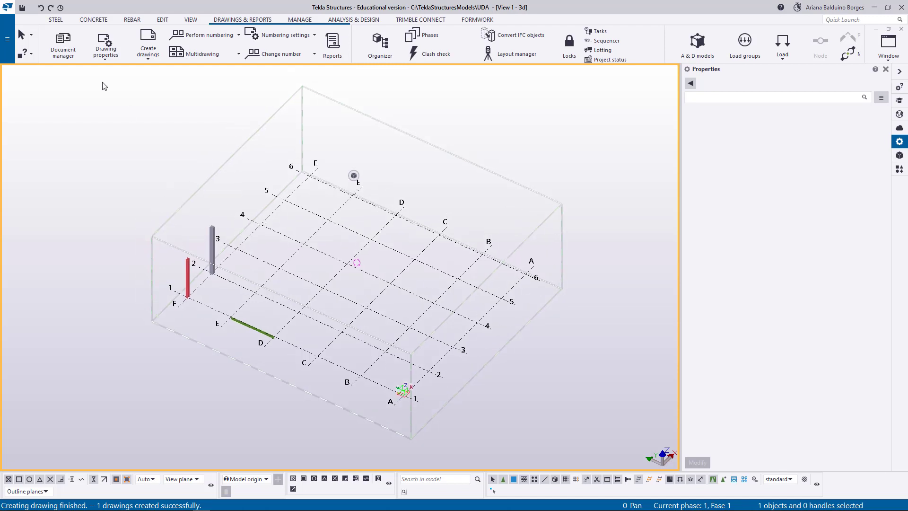
left_click(7, 38)
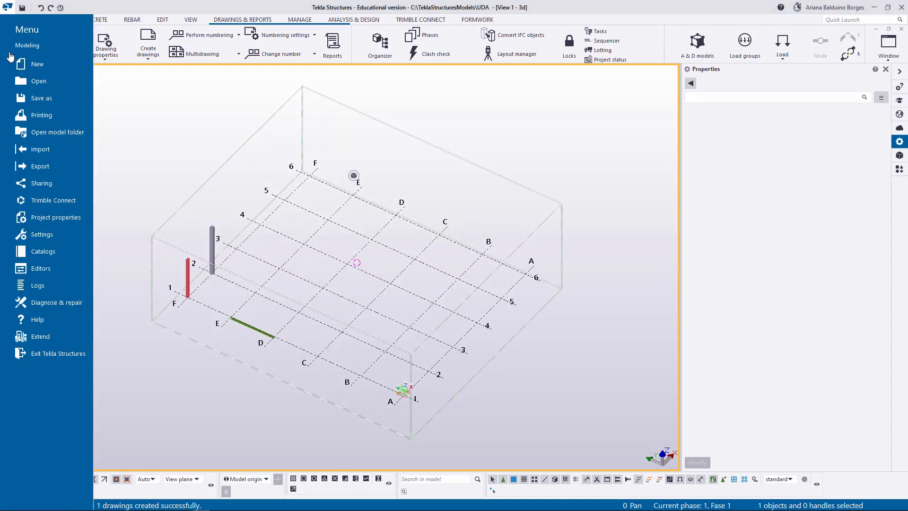
left_click(70, 255)
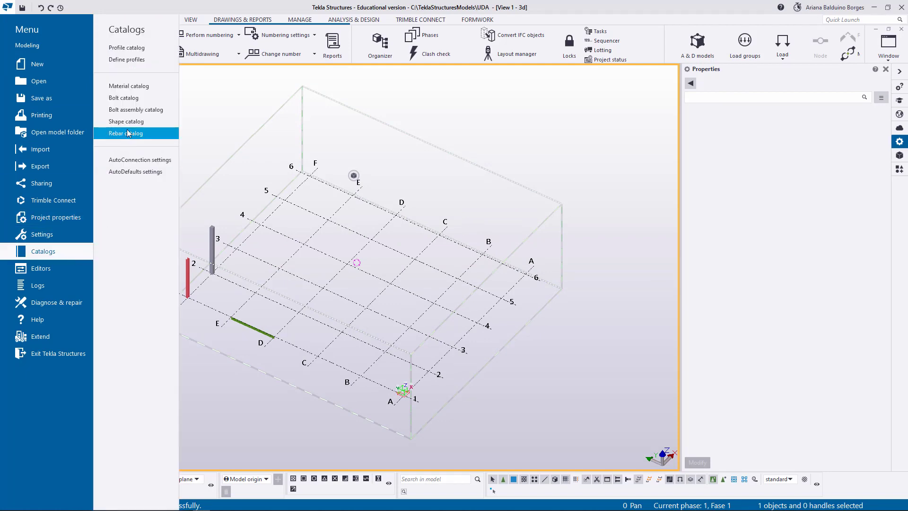
left_click(59, 273)
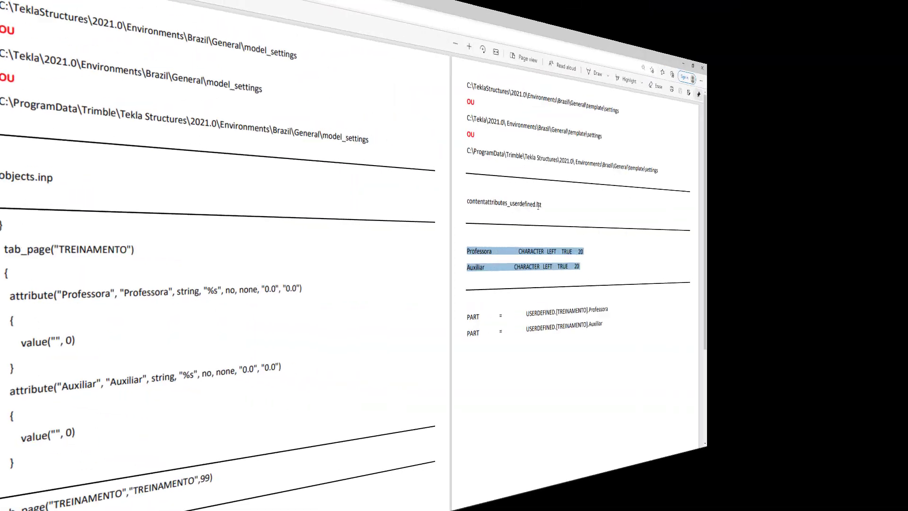
left_click_drag(584, 201, 484, 219)
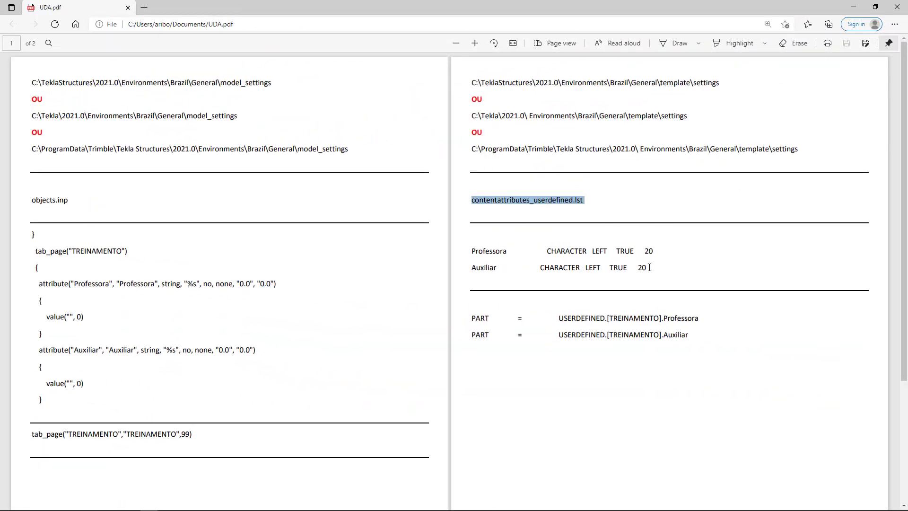
left_click_drag(649, 267, 503, 261)
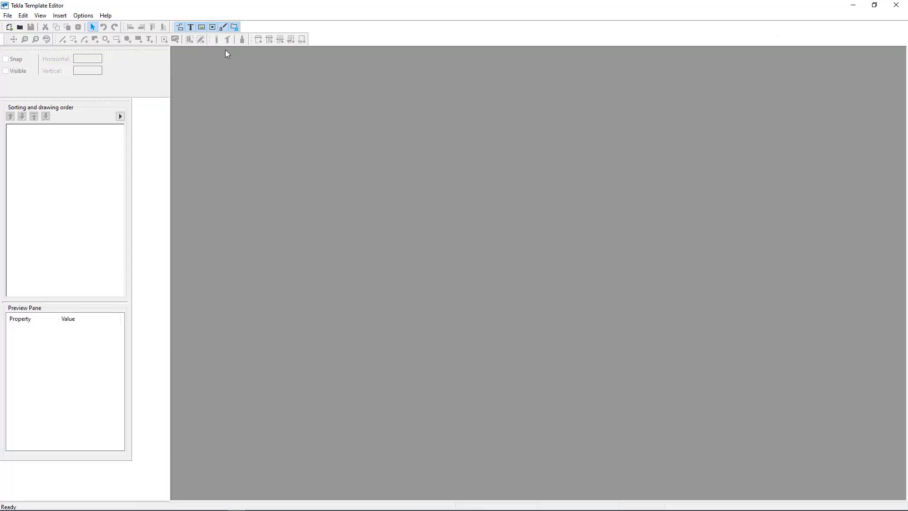
Create a new graphical template and insert a row with the content type PART.
left_click(7, 16)
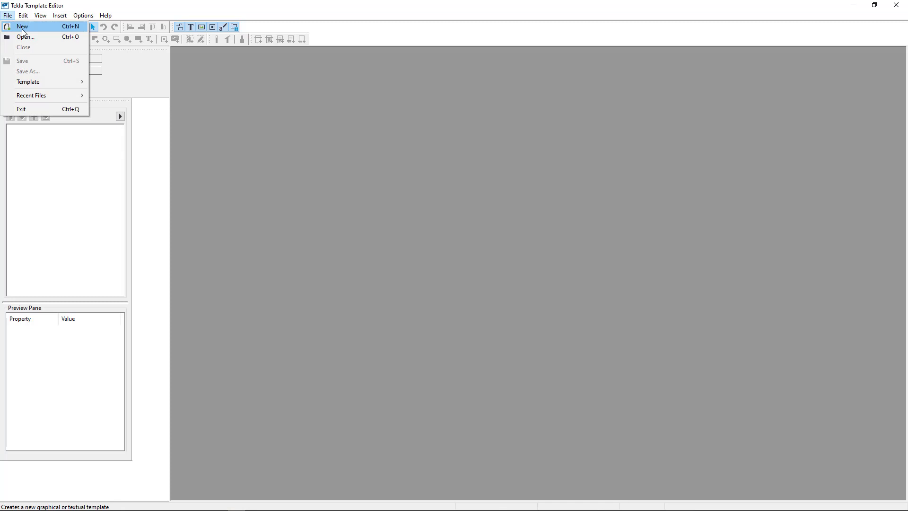
left_click(22, 27)
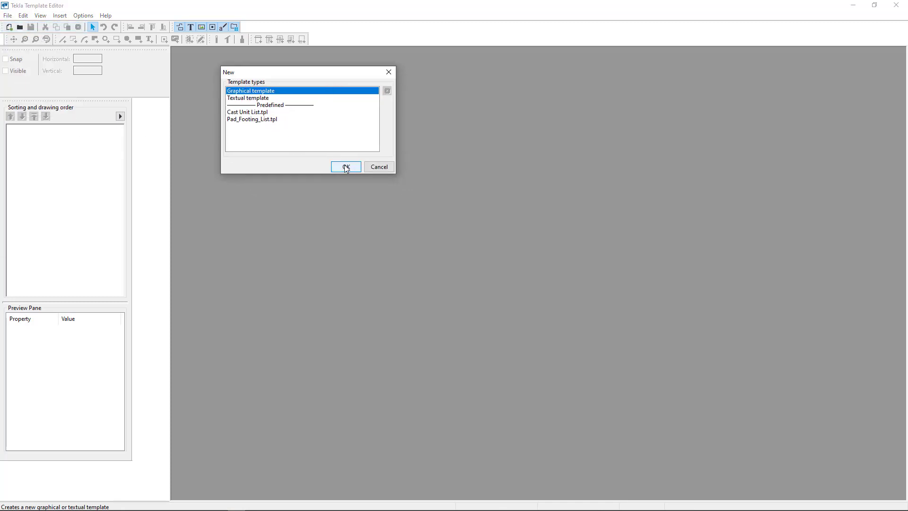
left_click(345, 167)
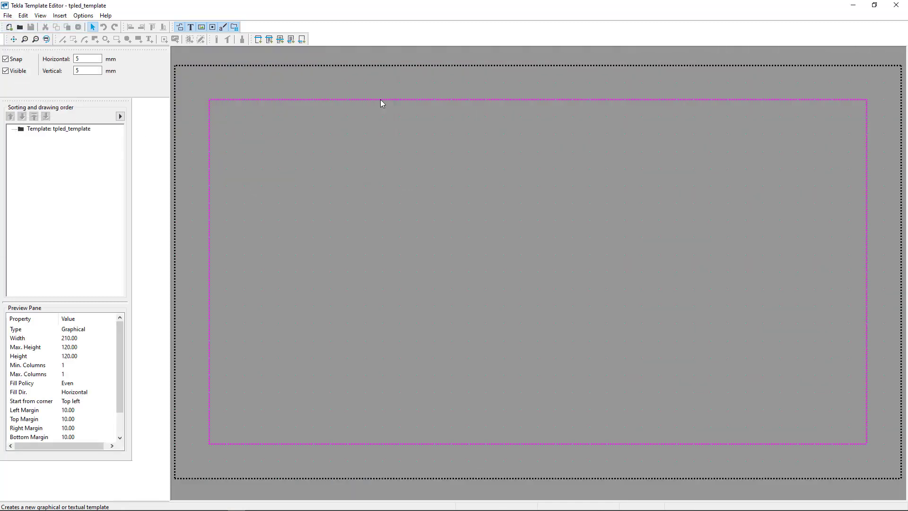
left_click(278, 43)
left_click(308, 162)
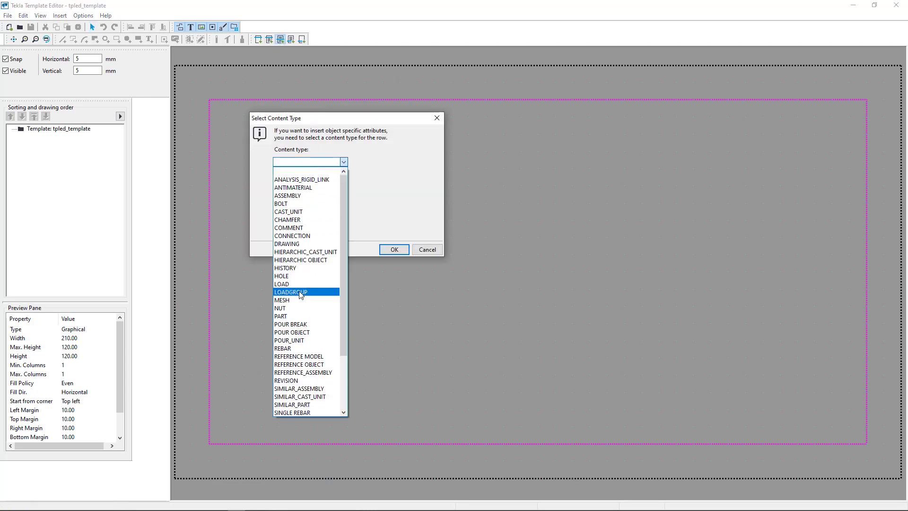
left_click(302, 316)
left_click(390, 250)
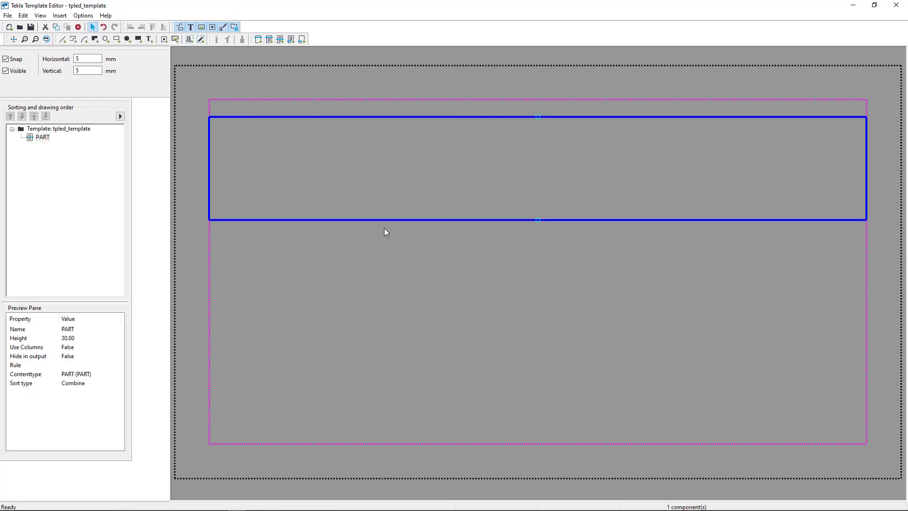
Place a value field in the PART row and pick the Auxiliar attribute under USERDEFINED, [TREINAMENTO].
left_click(189, 38)
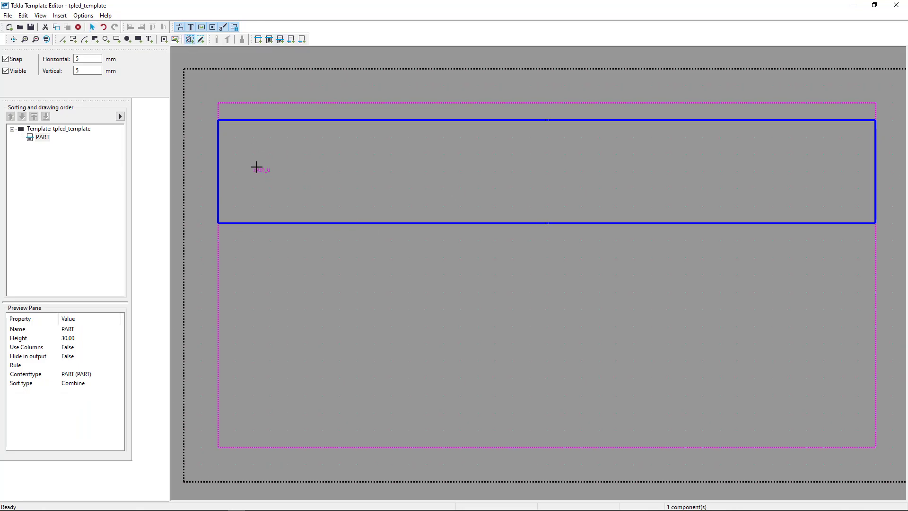
left_click(255, 166)
left_click_drag(557, 98, 557, 403)
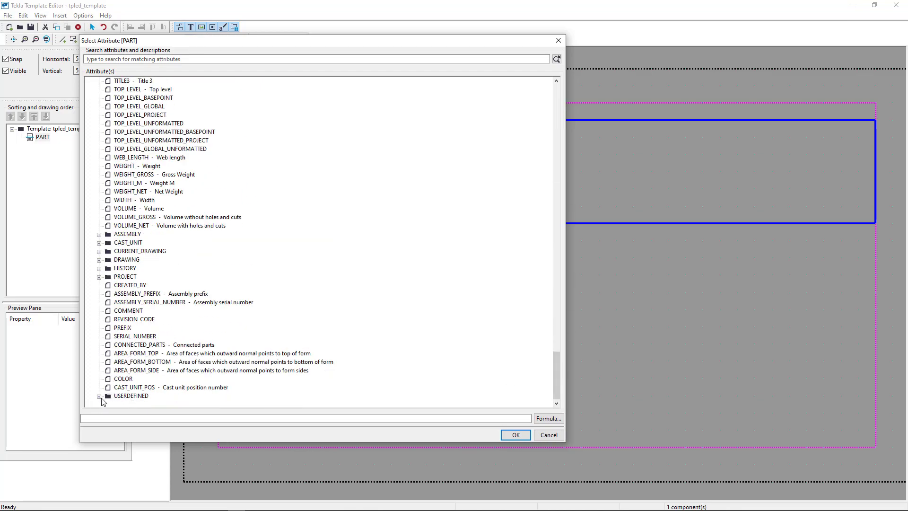
left_click(100, 397)
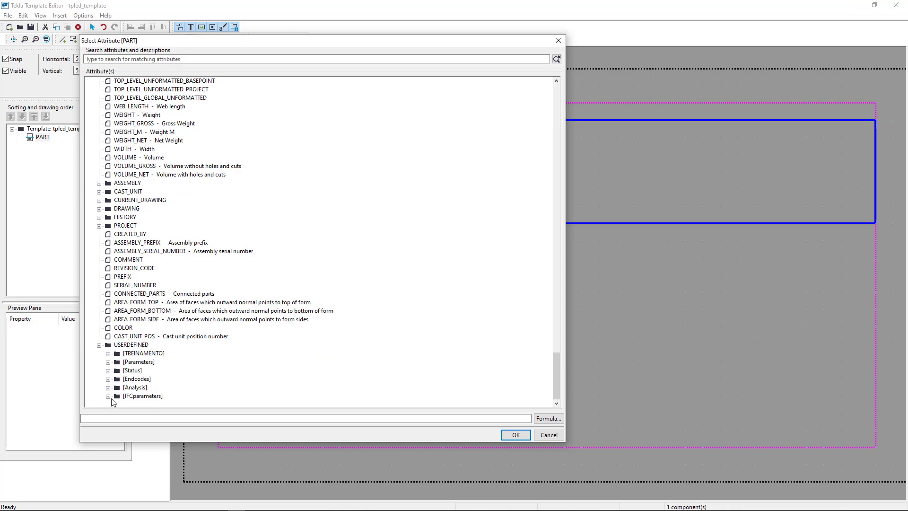
left_click(108, 353)
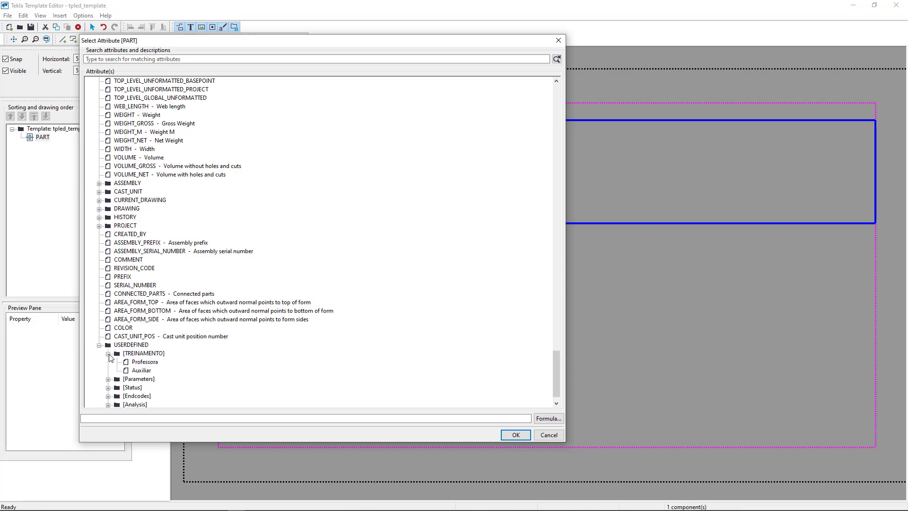
left_click(134, 354)
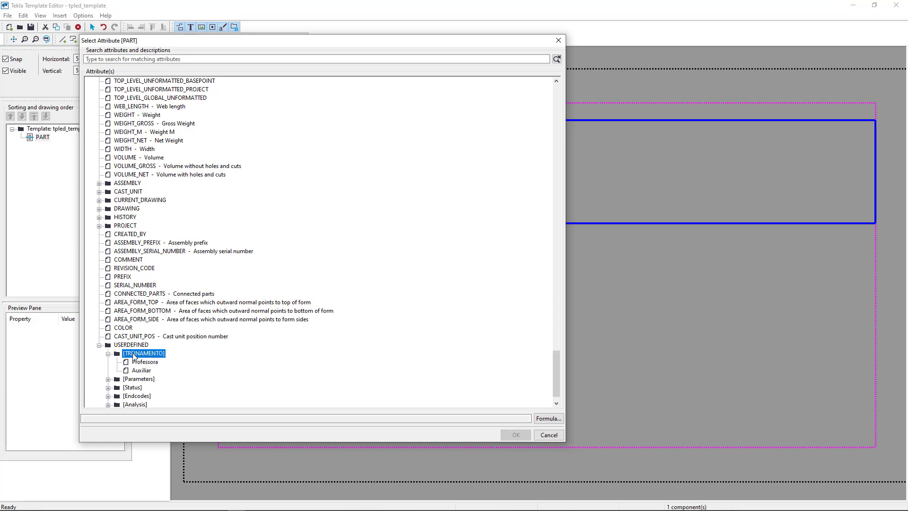
left_click(140, 371)
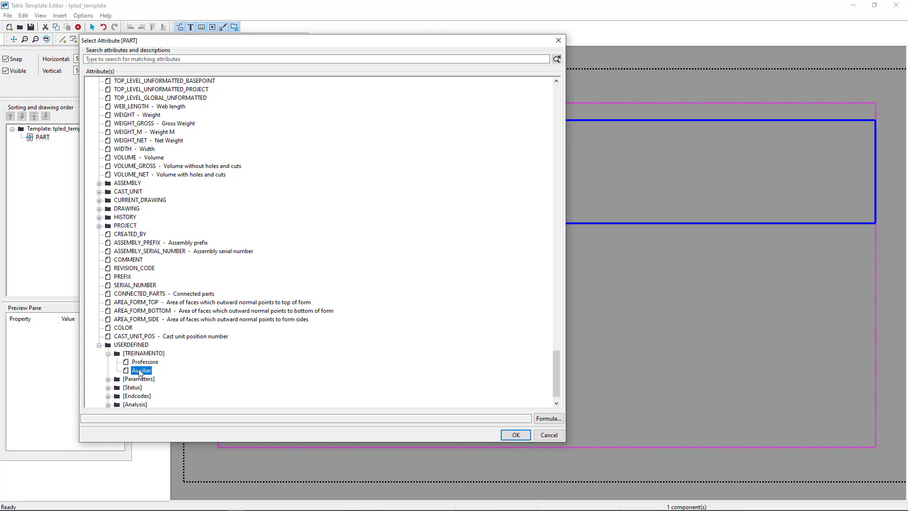